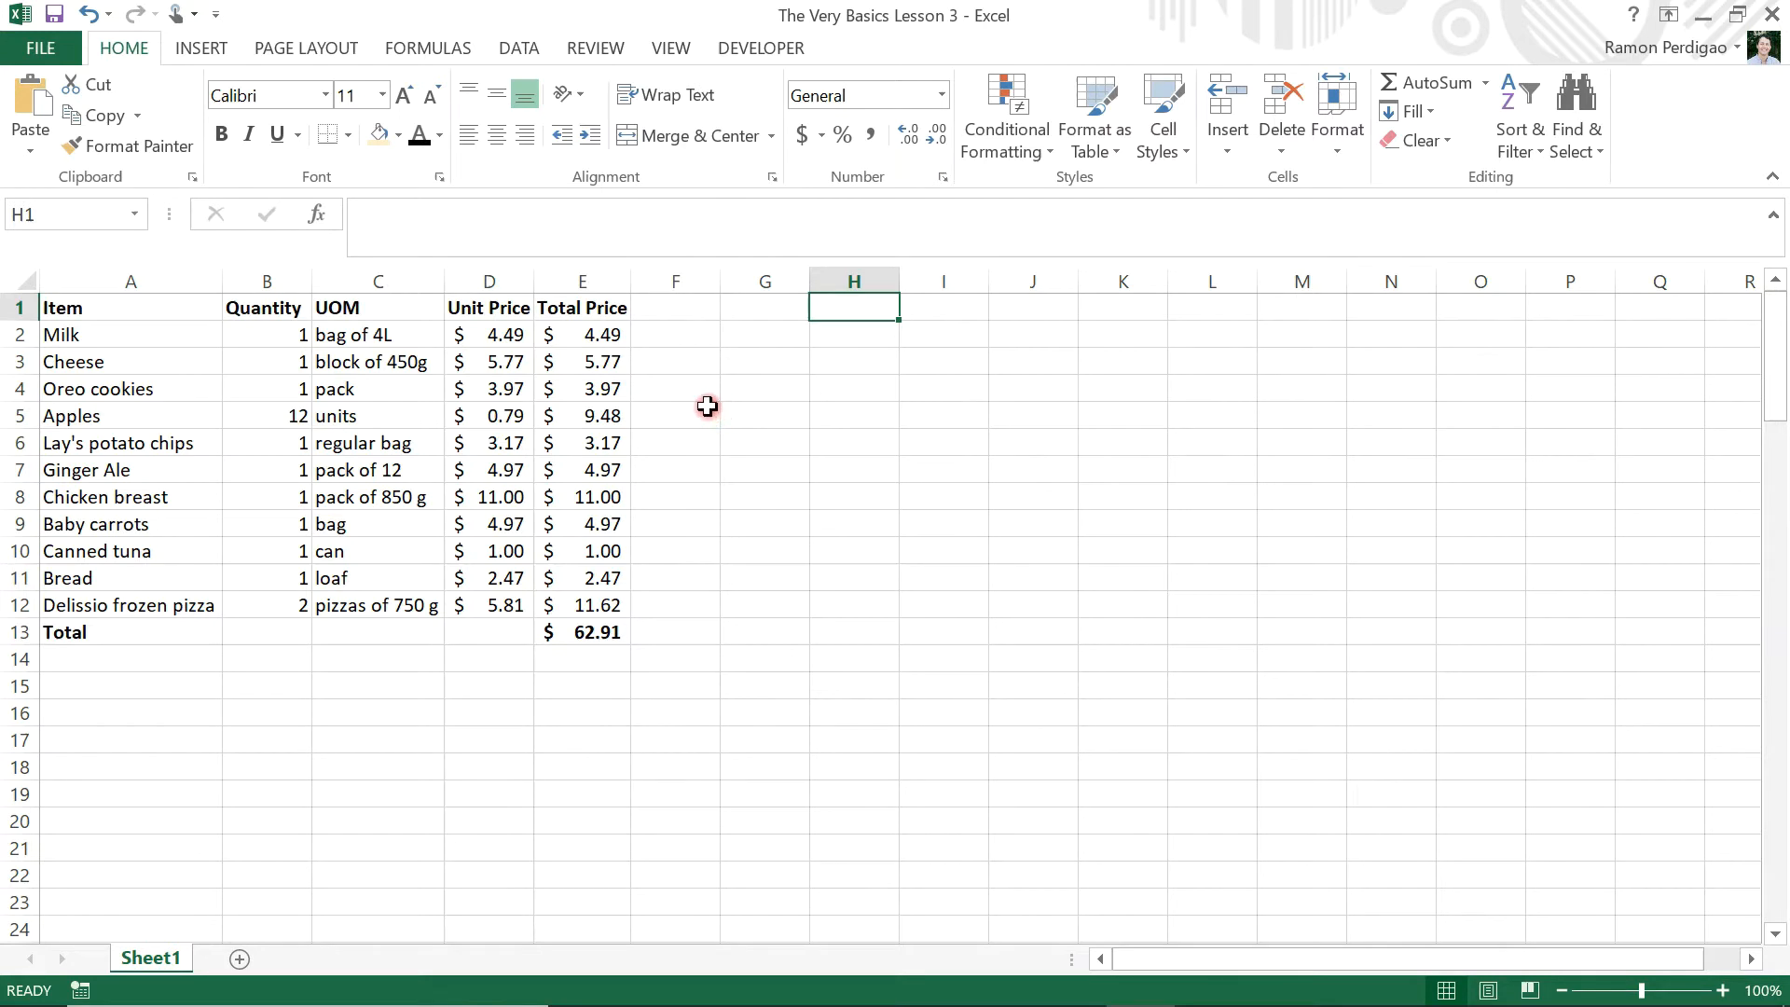
Review the milk and grand total price formulas, and enter the label "HST taxes" in cell G1
left_click(605, 333)
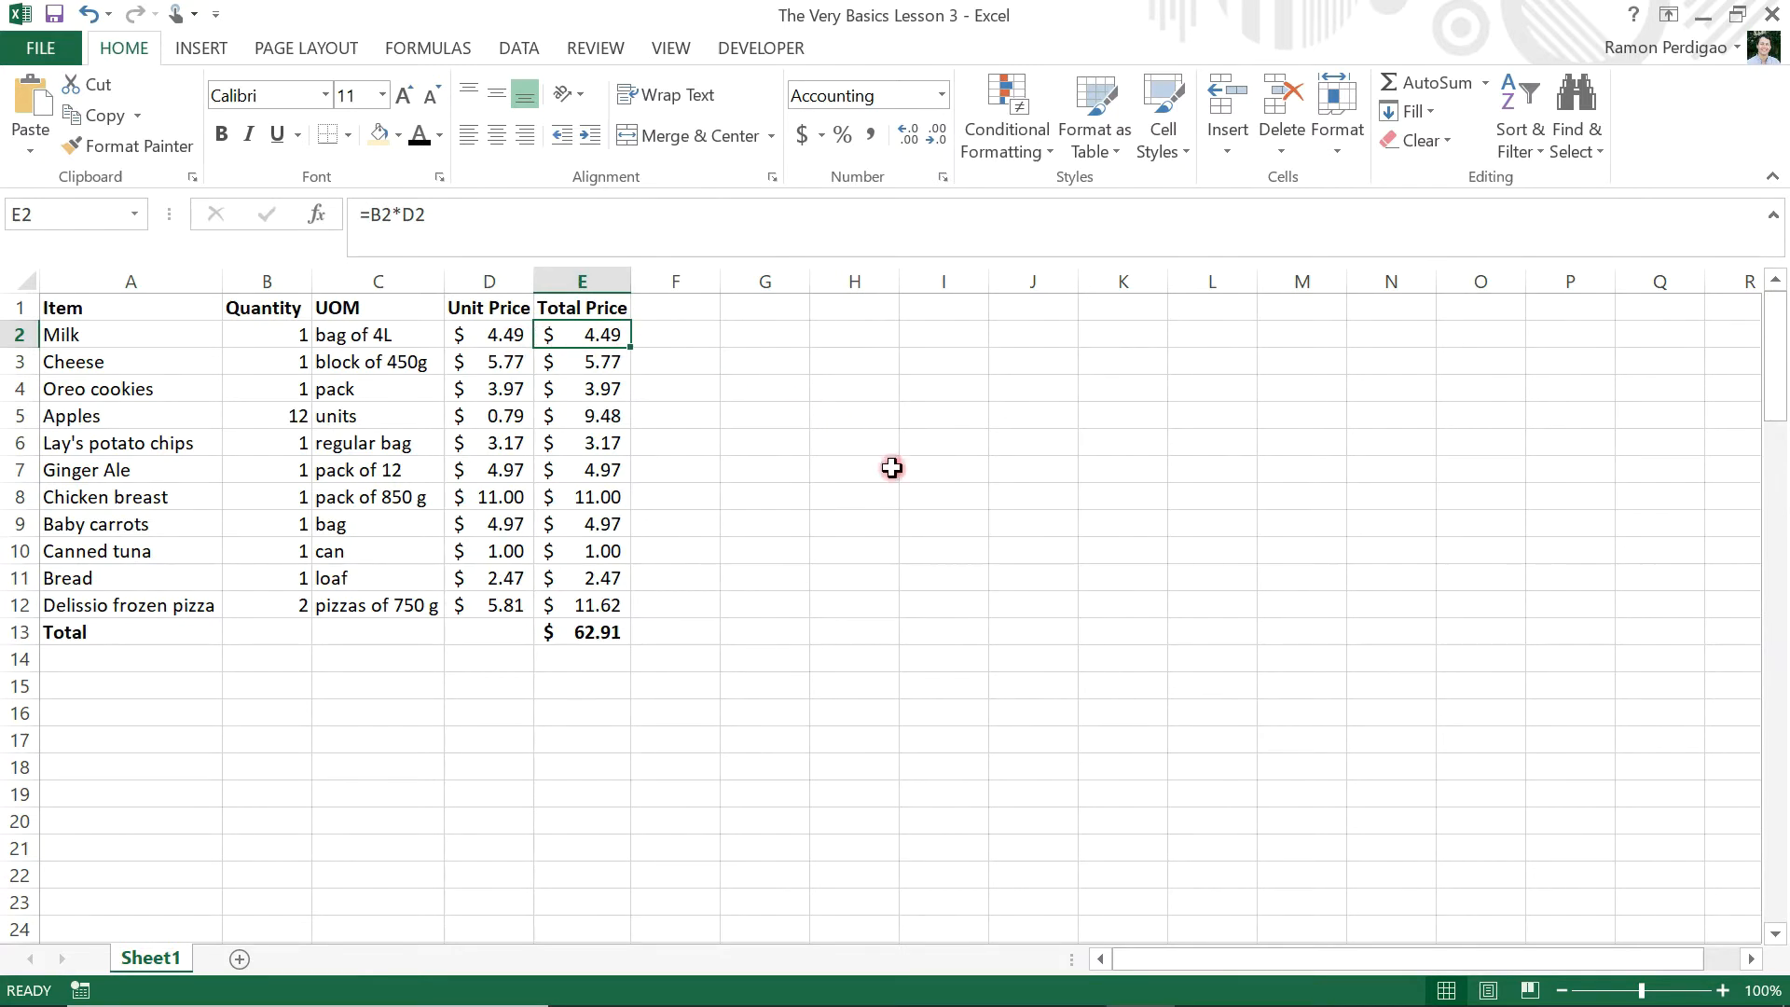
left_click(587, 632)
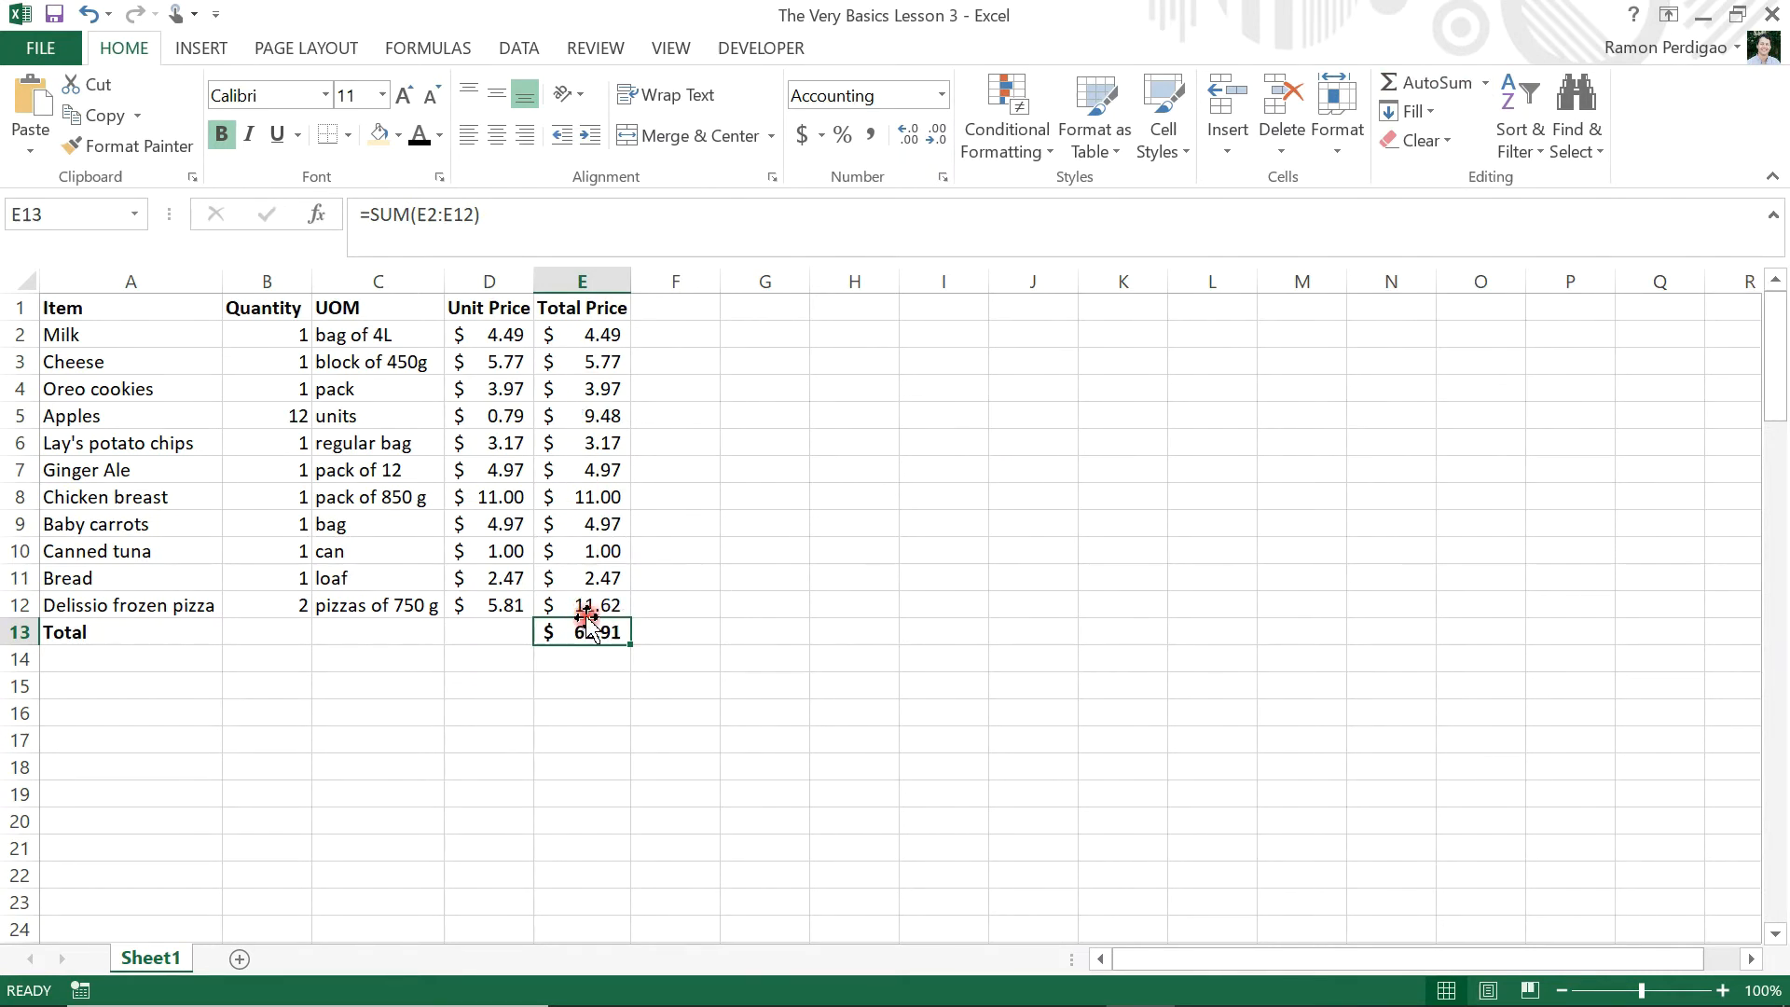
left_click(787, 307)
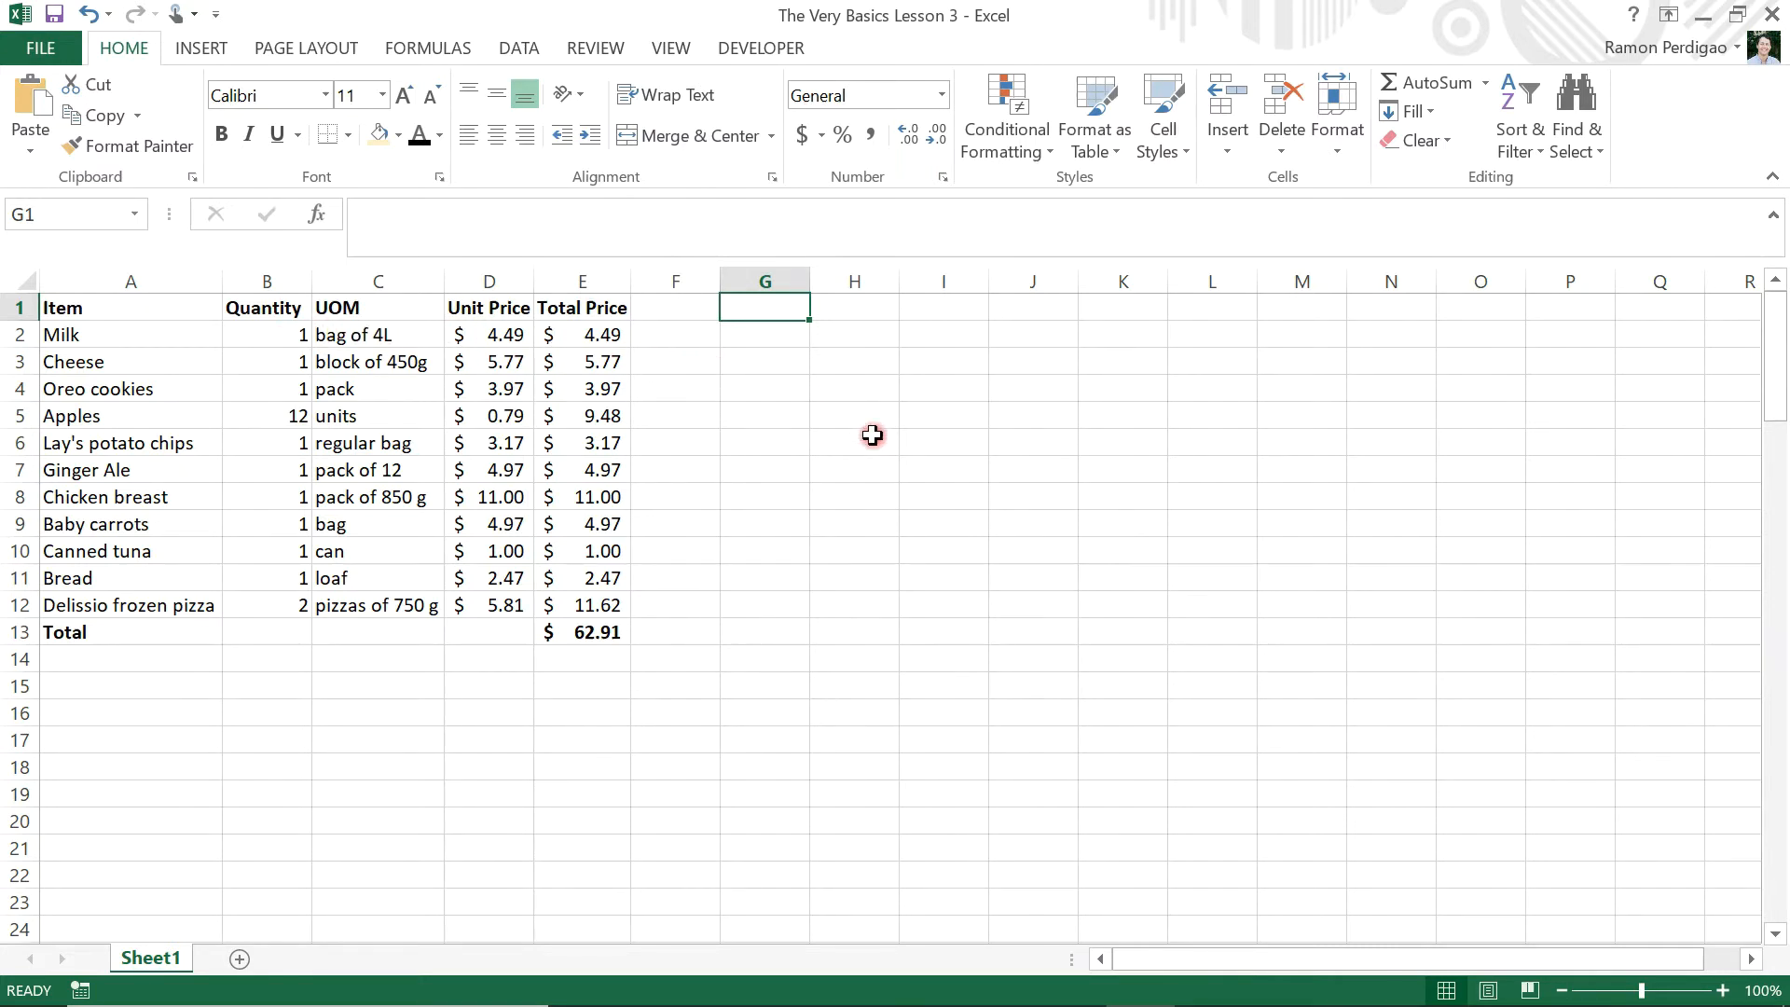
type("Taxes")
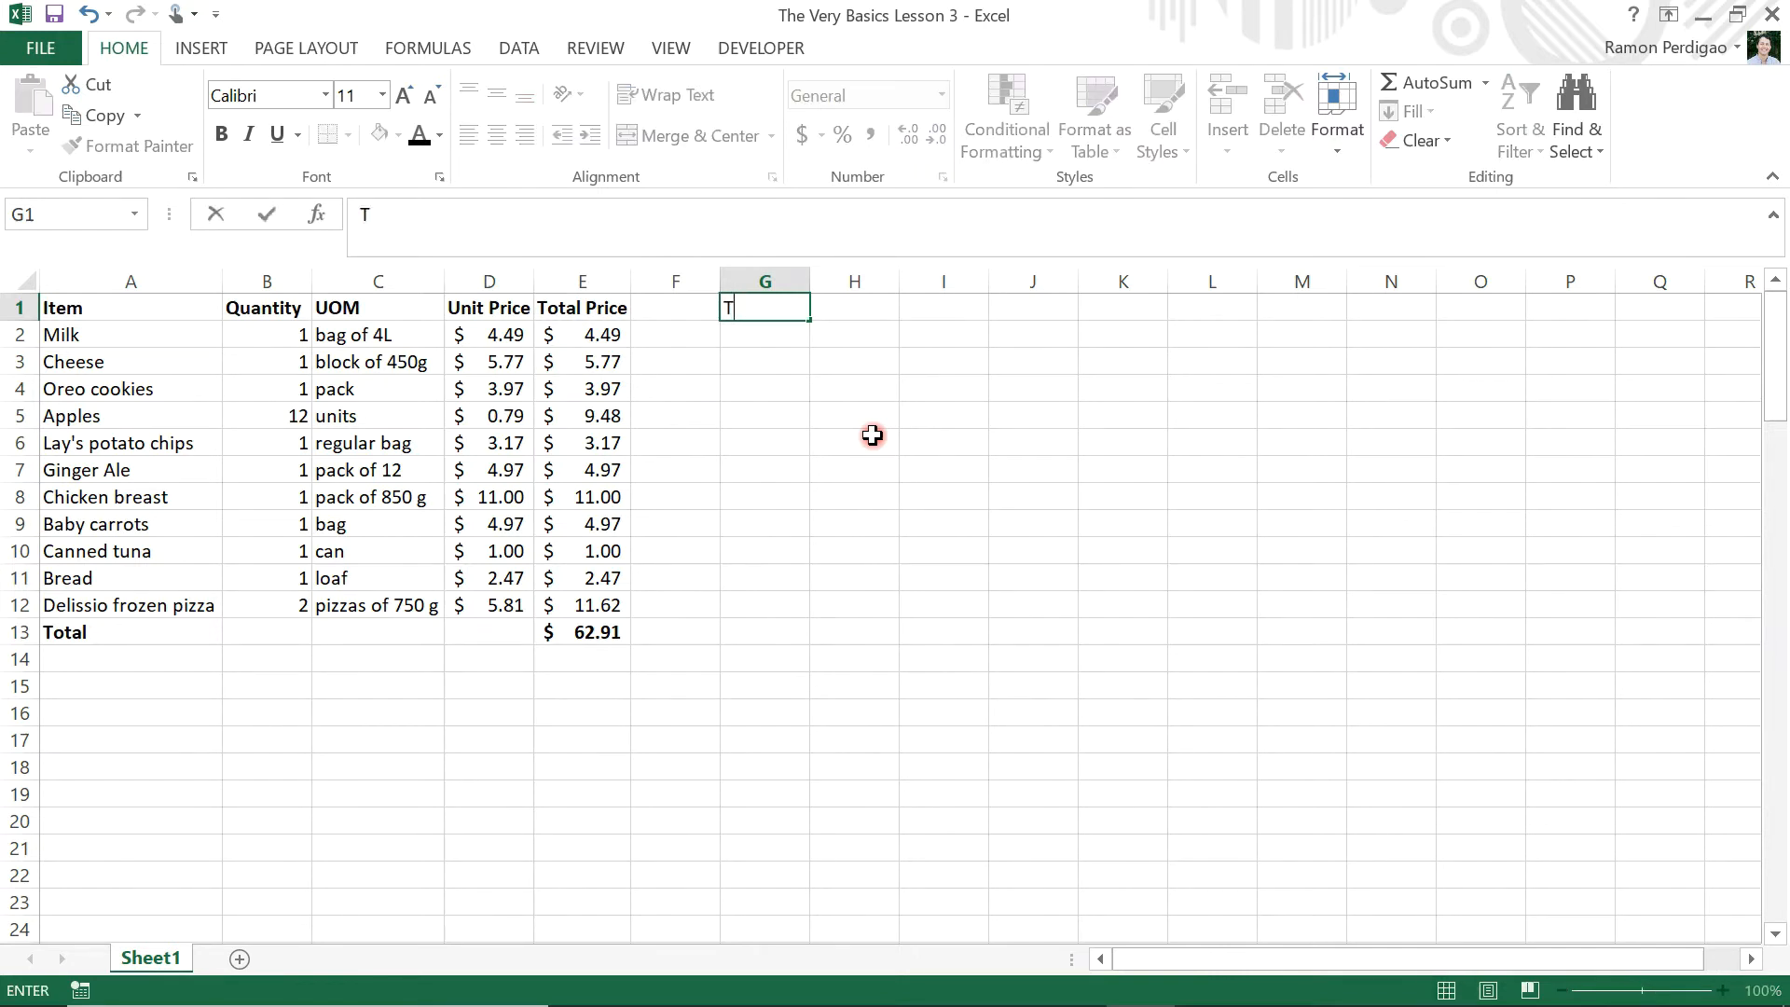
key("BackSpace")
key("BackSpace")
key("BackSpace")
key("BackSpace")
key("BackSpace")
type("HST taxes")
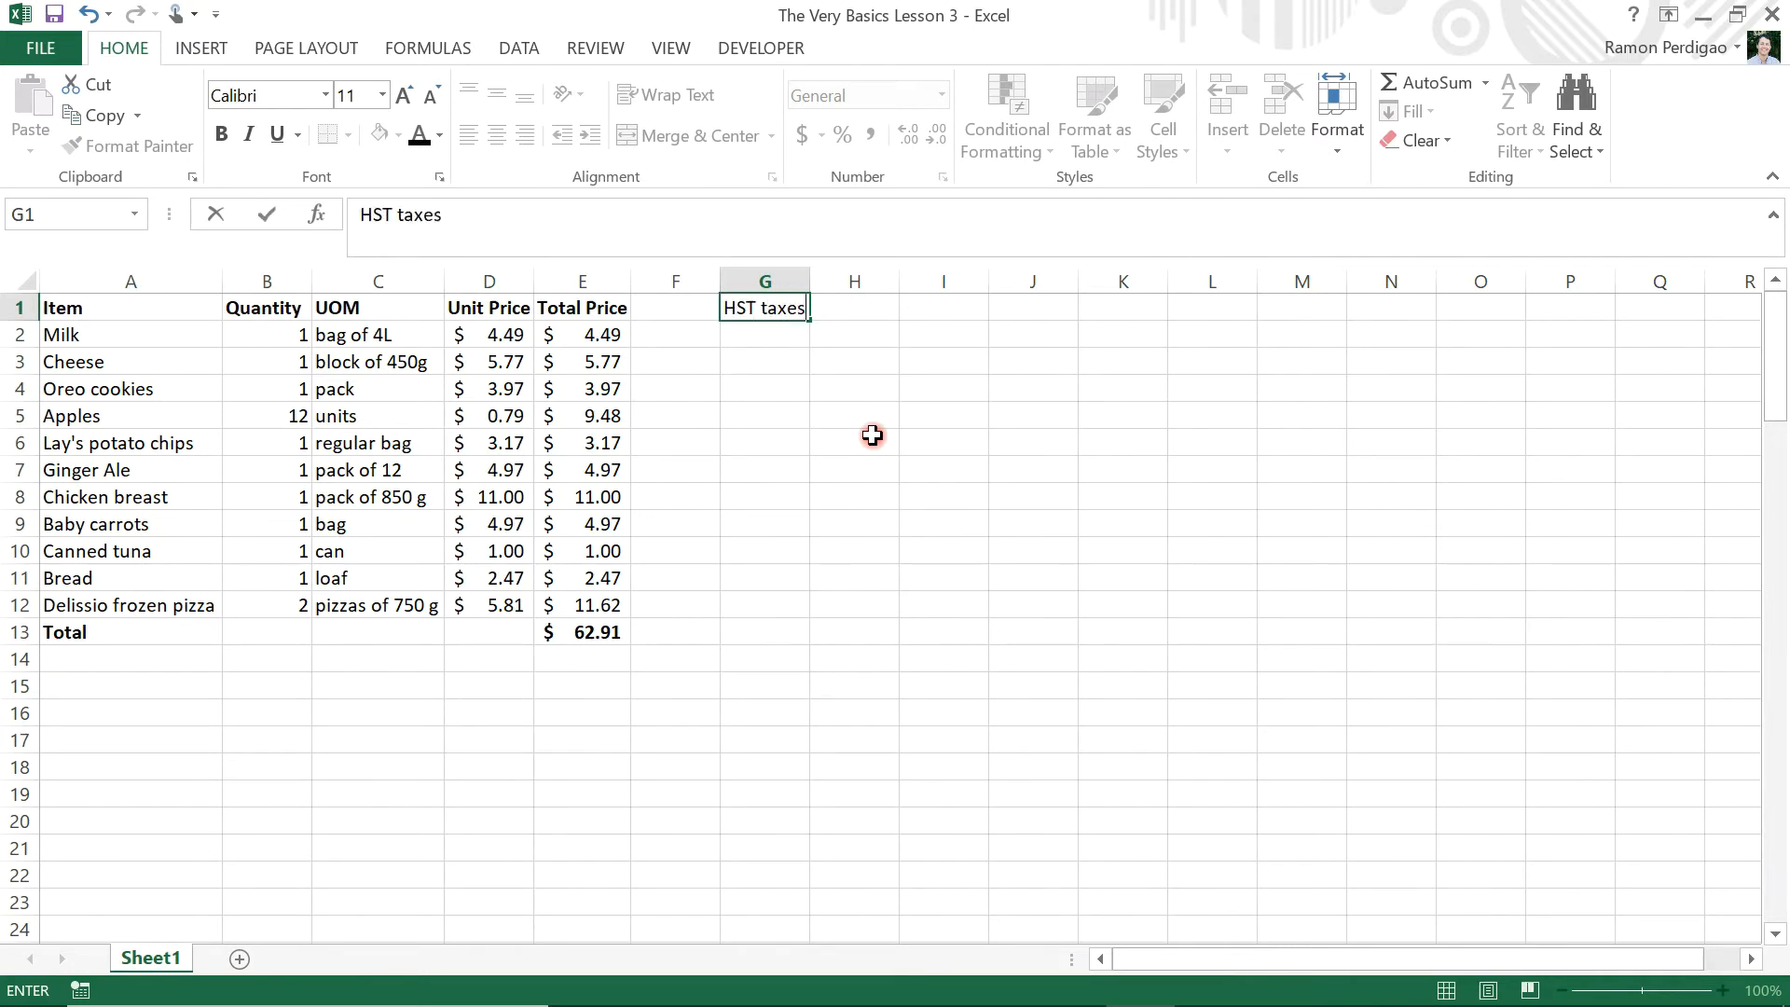
key("Tab")
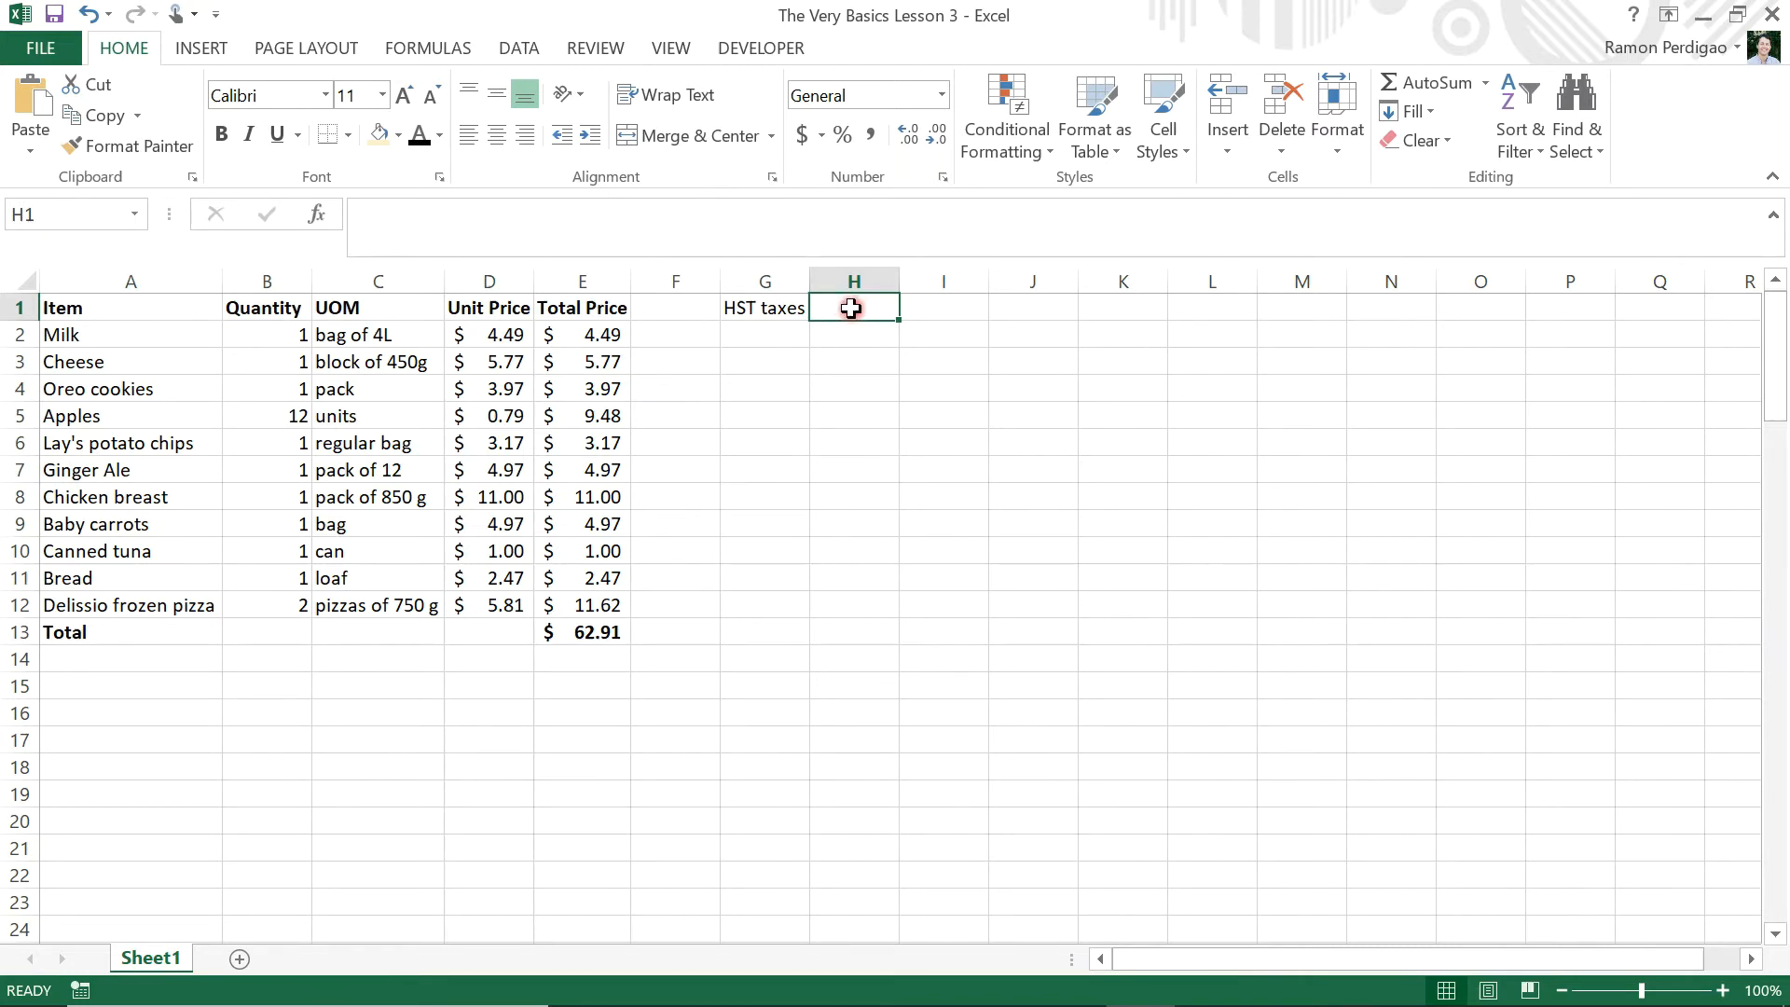
Format cell H1 as a percentage with 0 decimal places and enter 13 as the HST rate
left_click(943, 177)
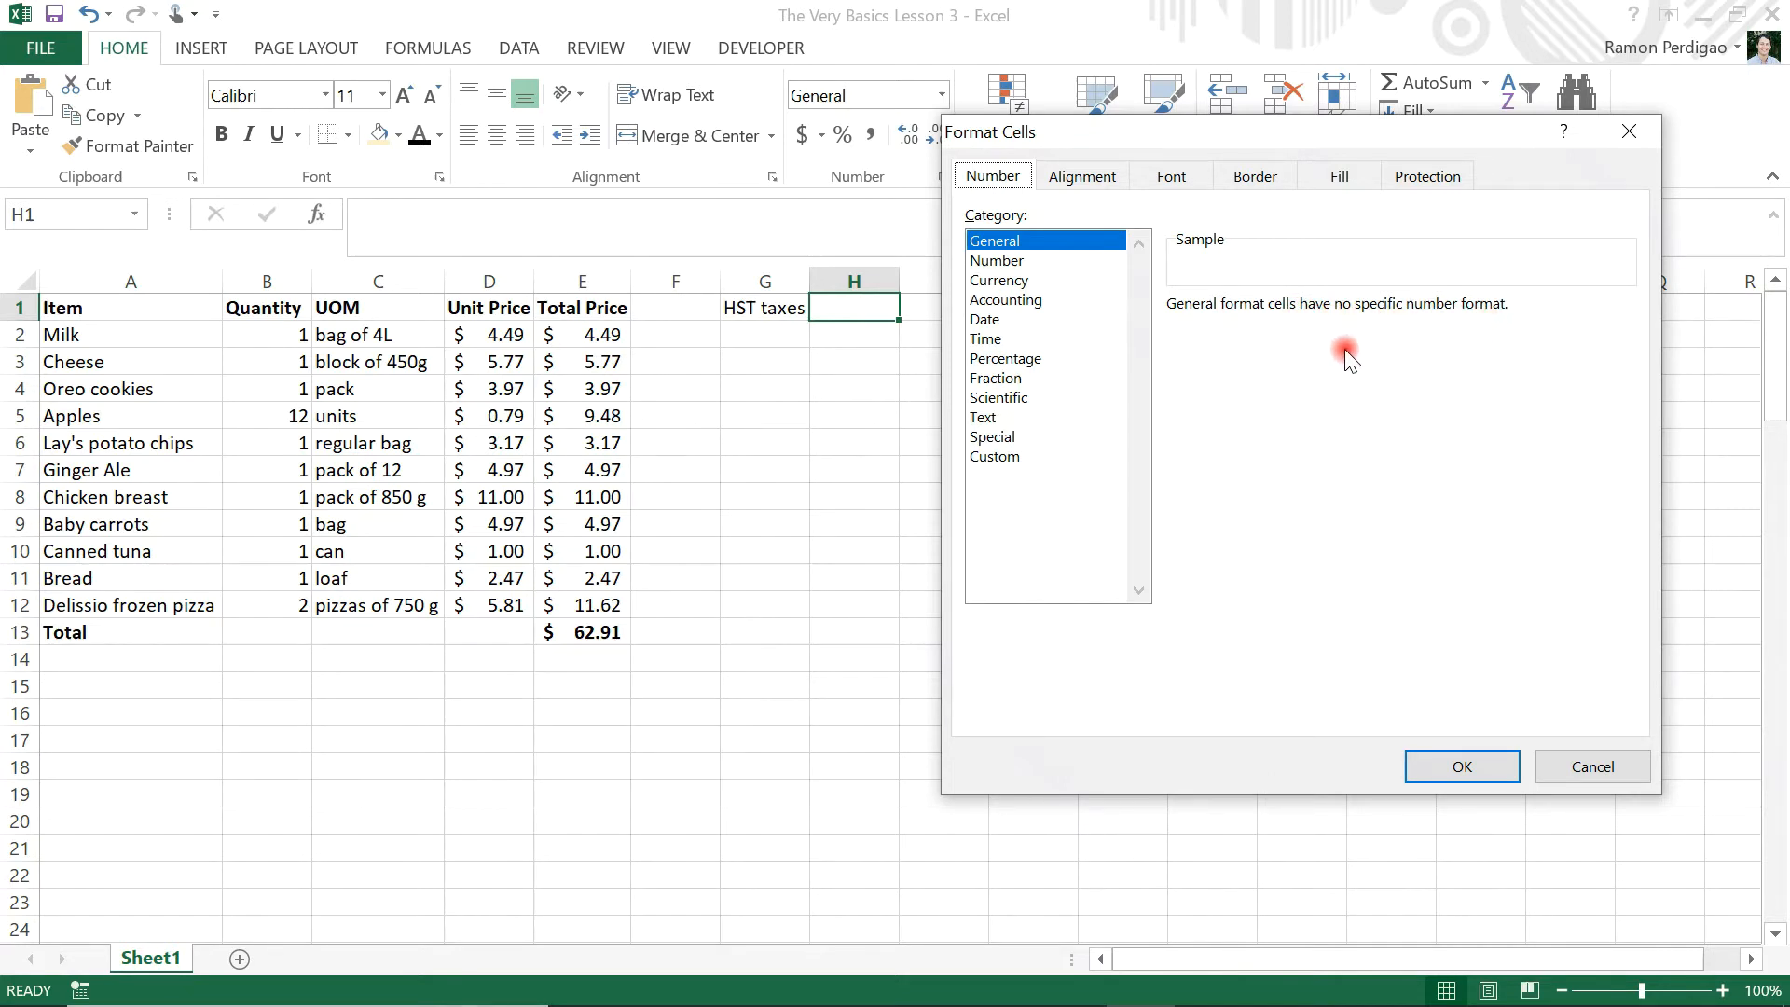
left_click(1015, 360)
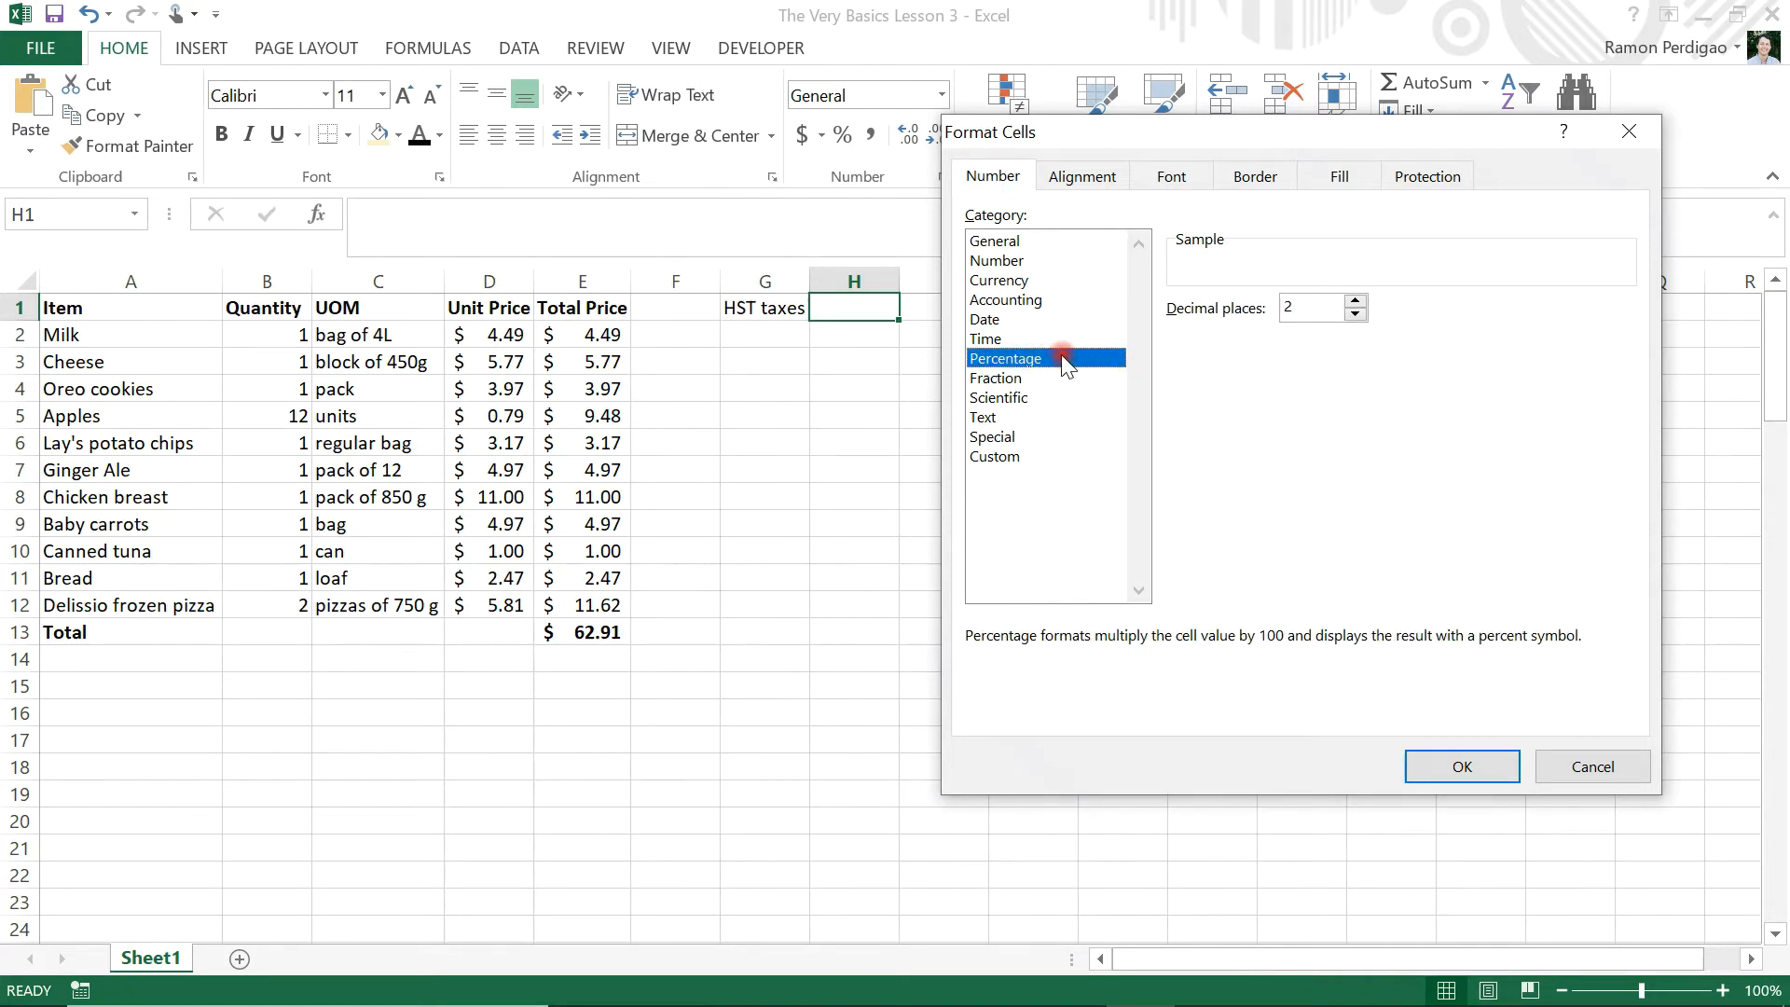
left_click(1356, 315)
left_click(1355, 315)
left_click(1437, 765)
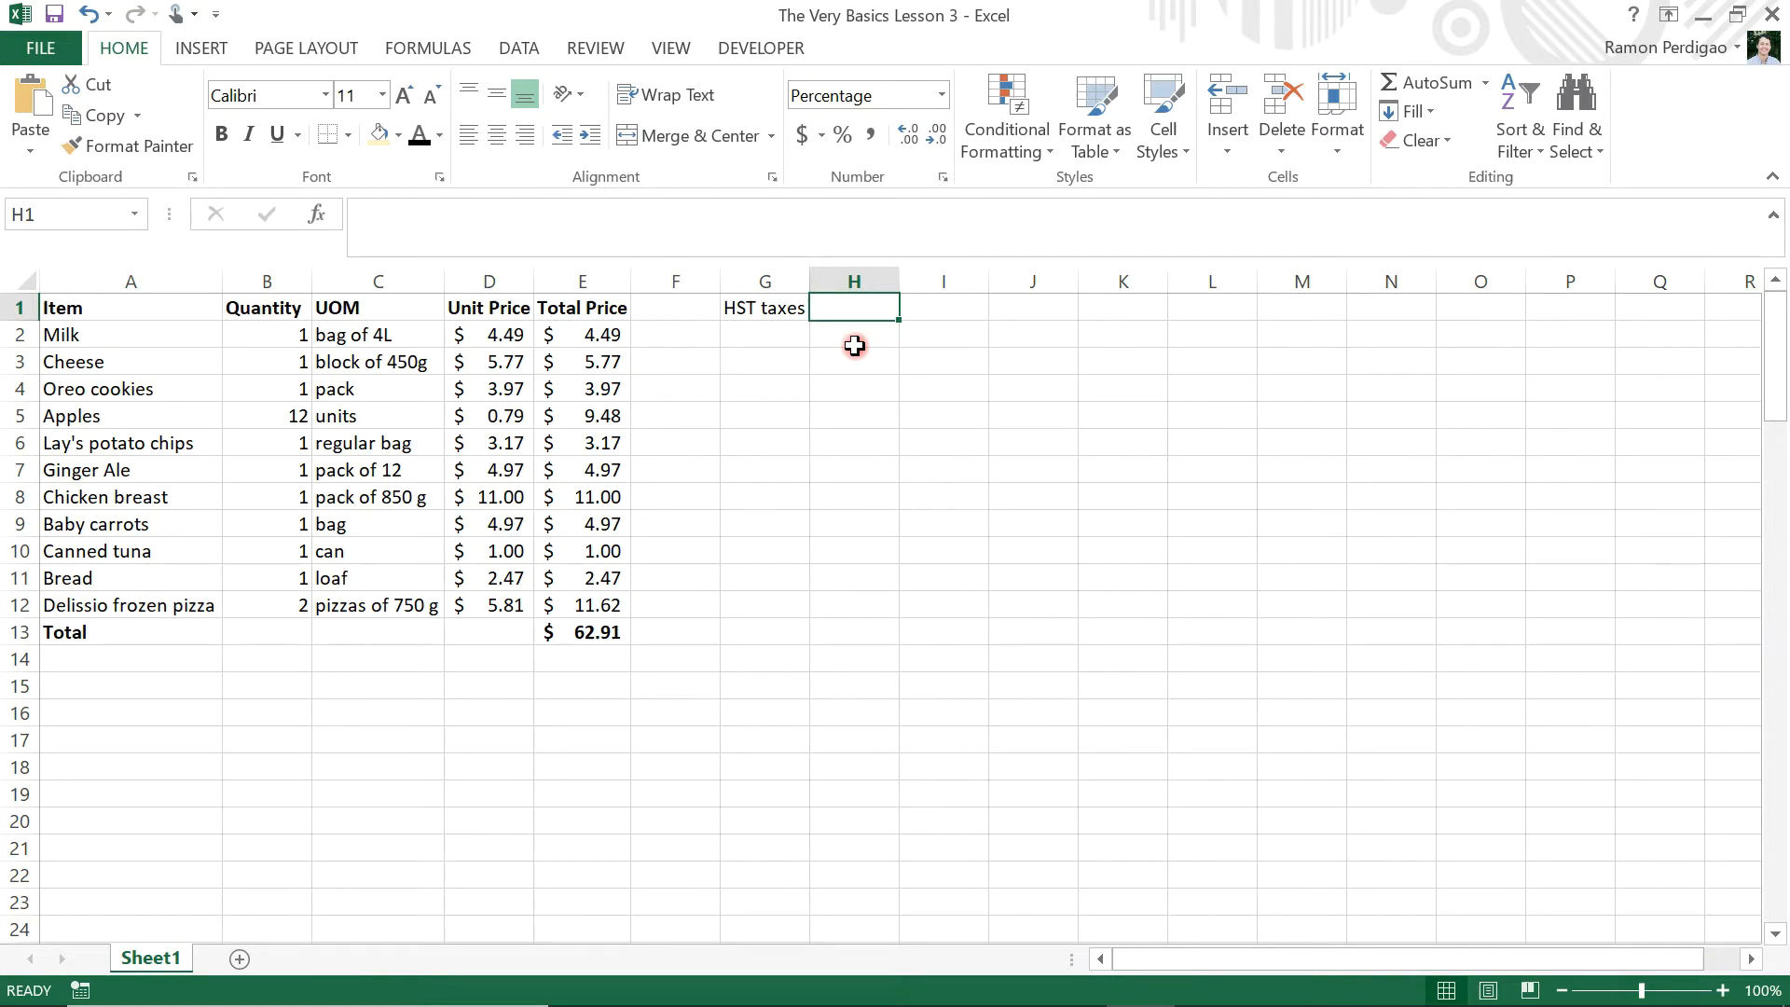
type("13")
key("Return")
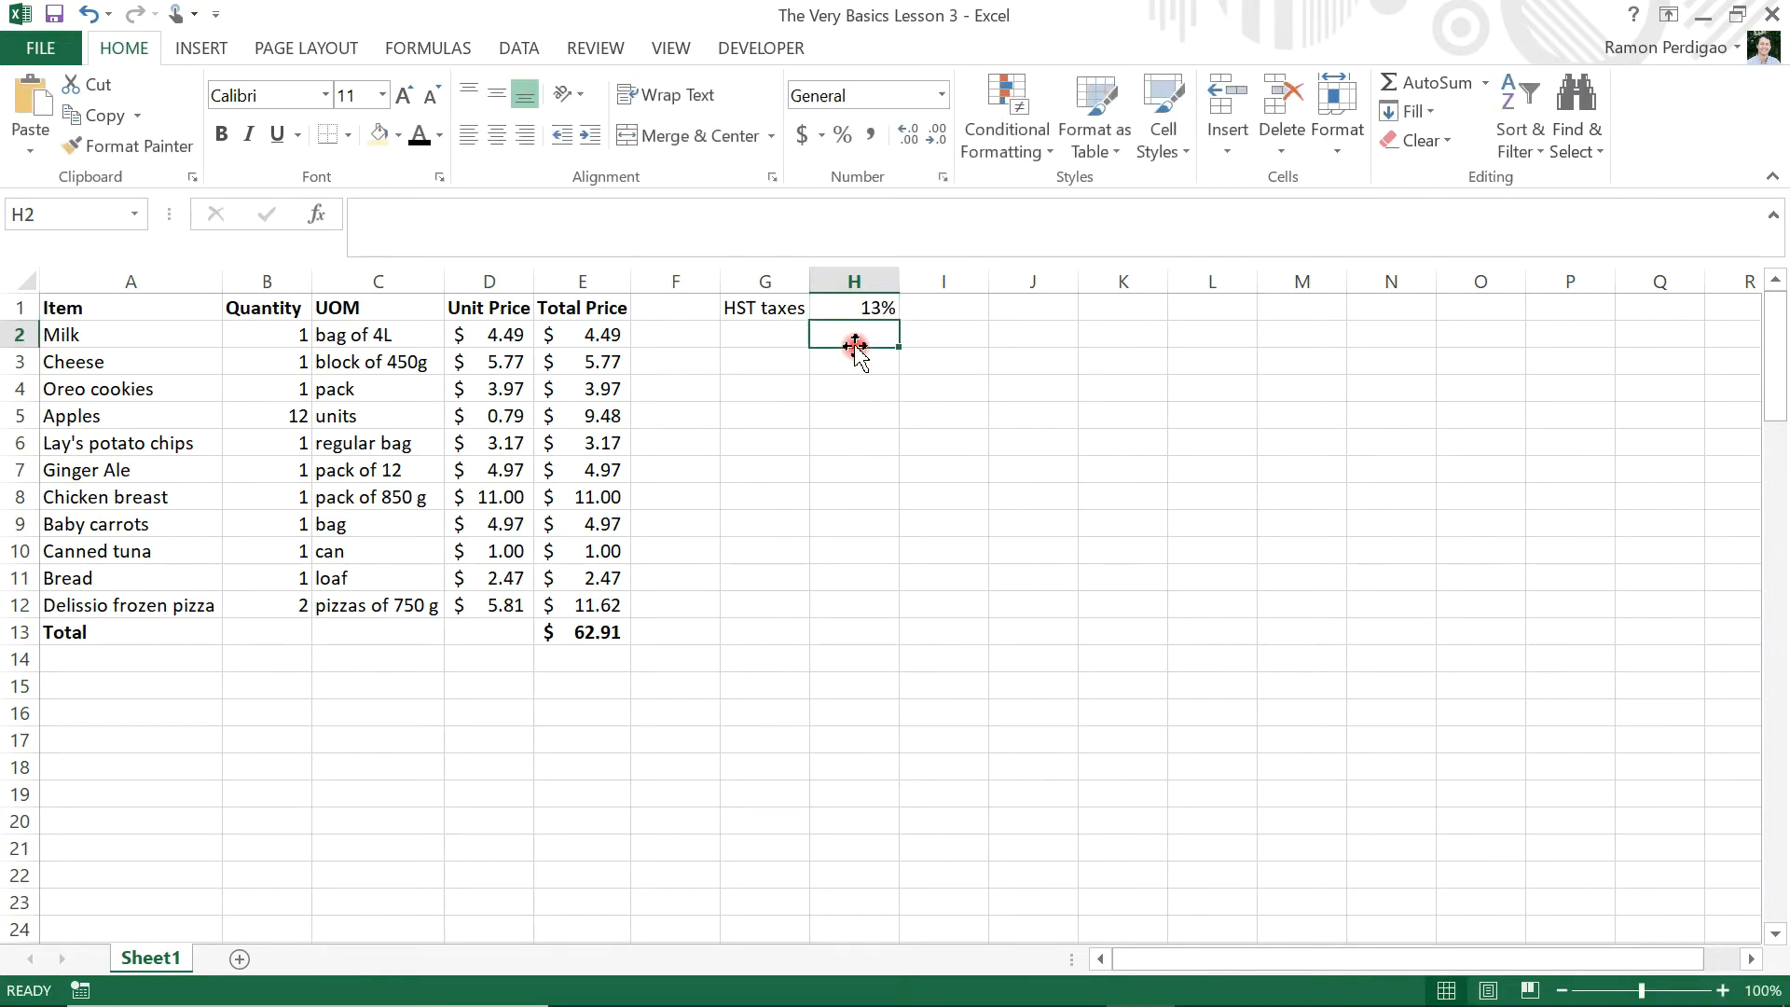
Insert a blank column before the column holding the "HST taxes" label
left_click(1036, 310)
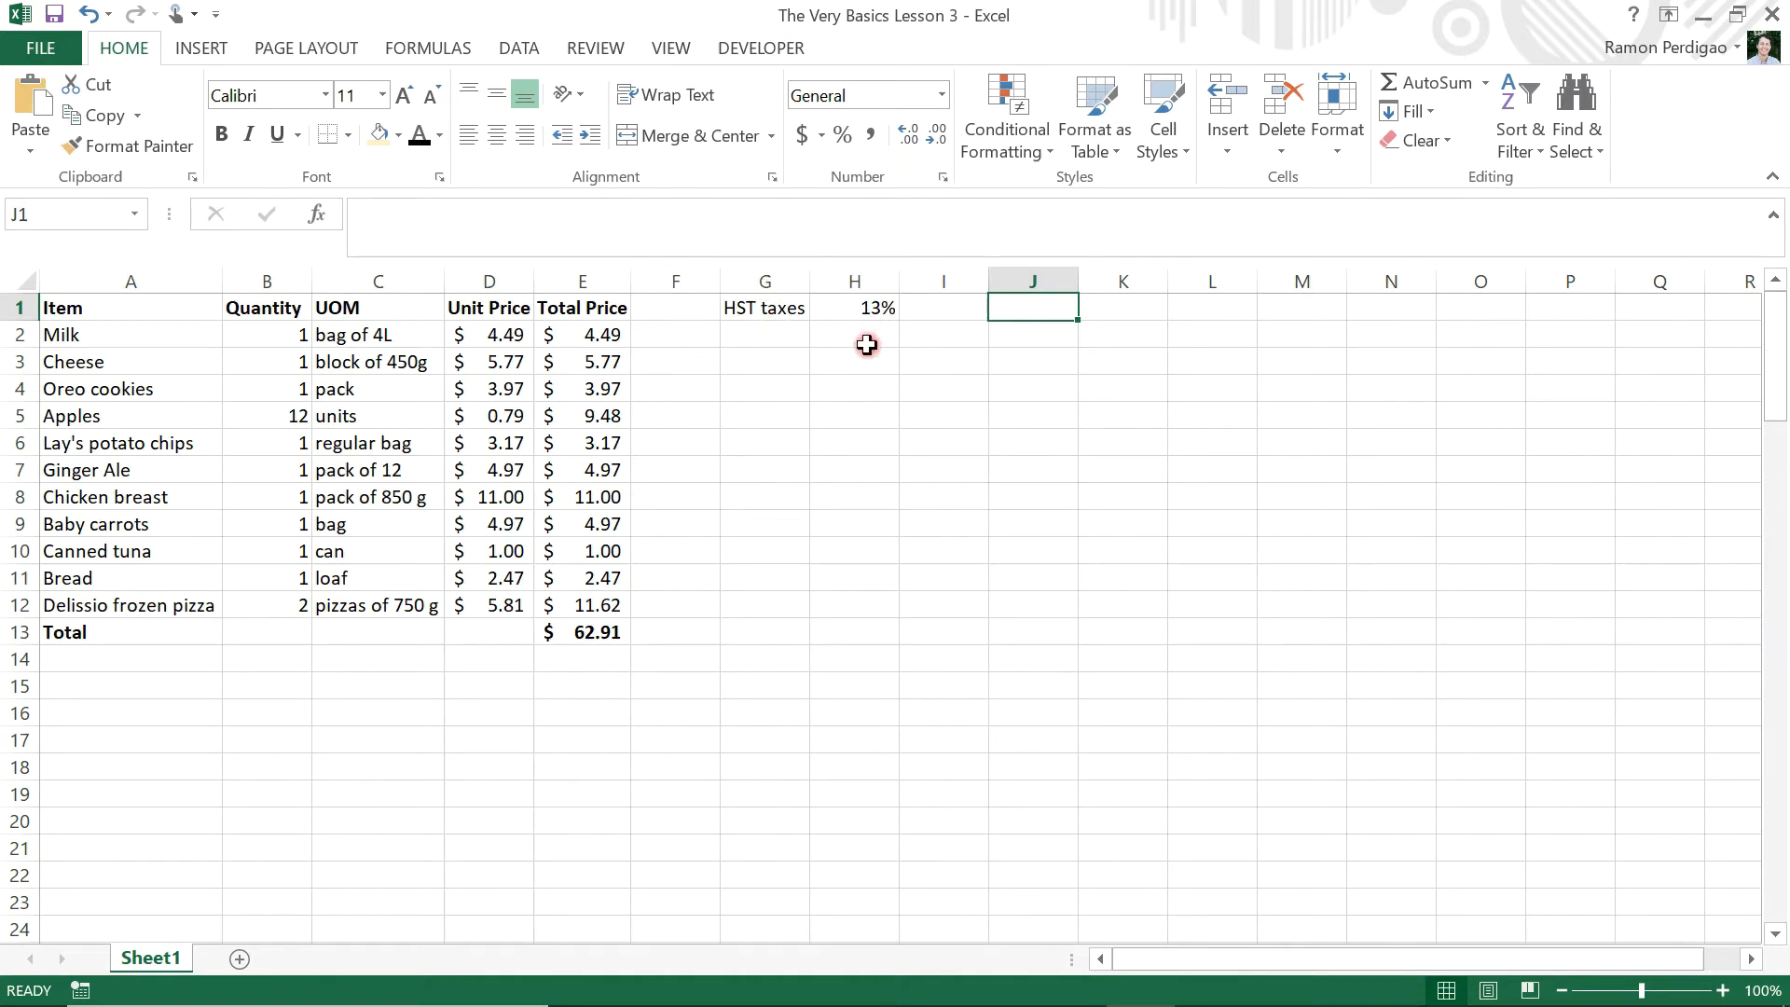
right_click(764, 279)
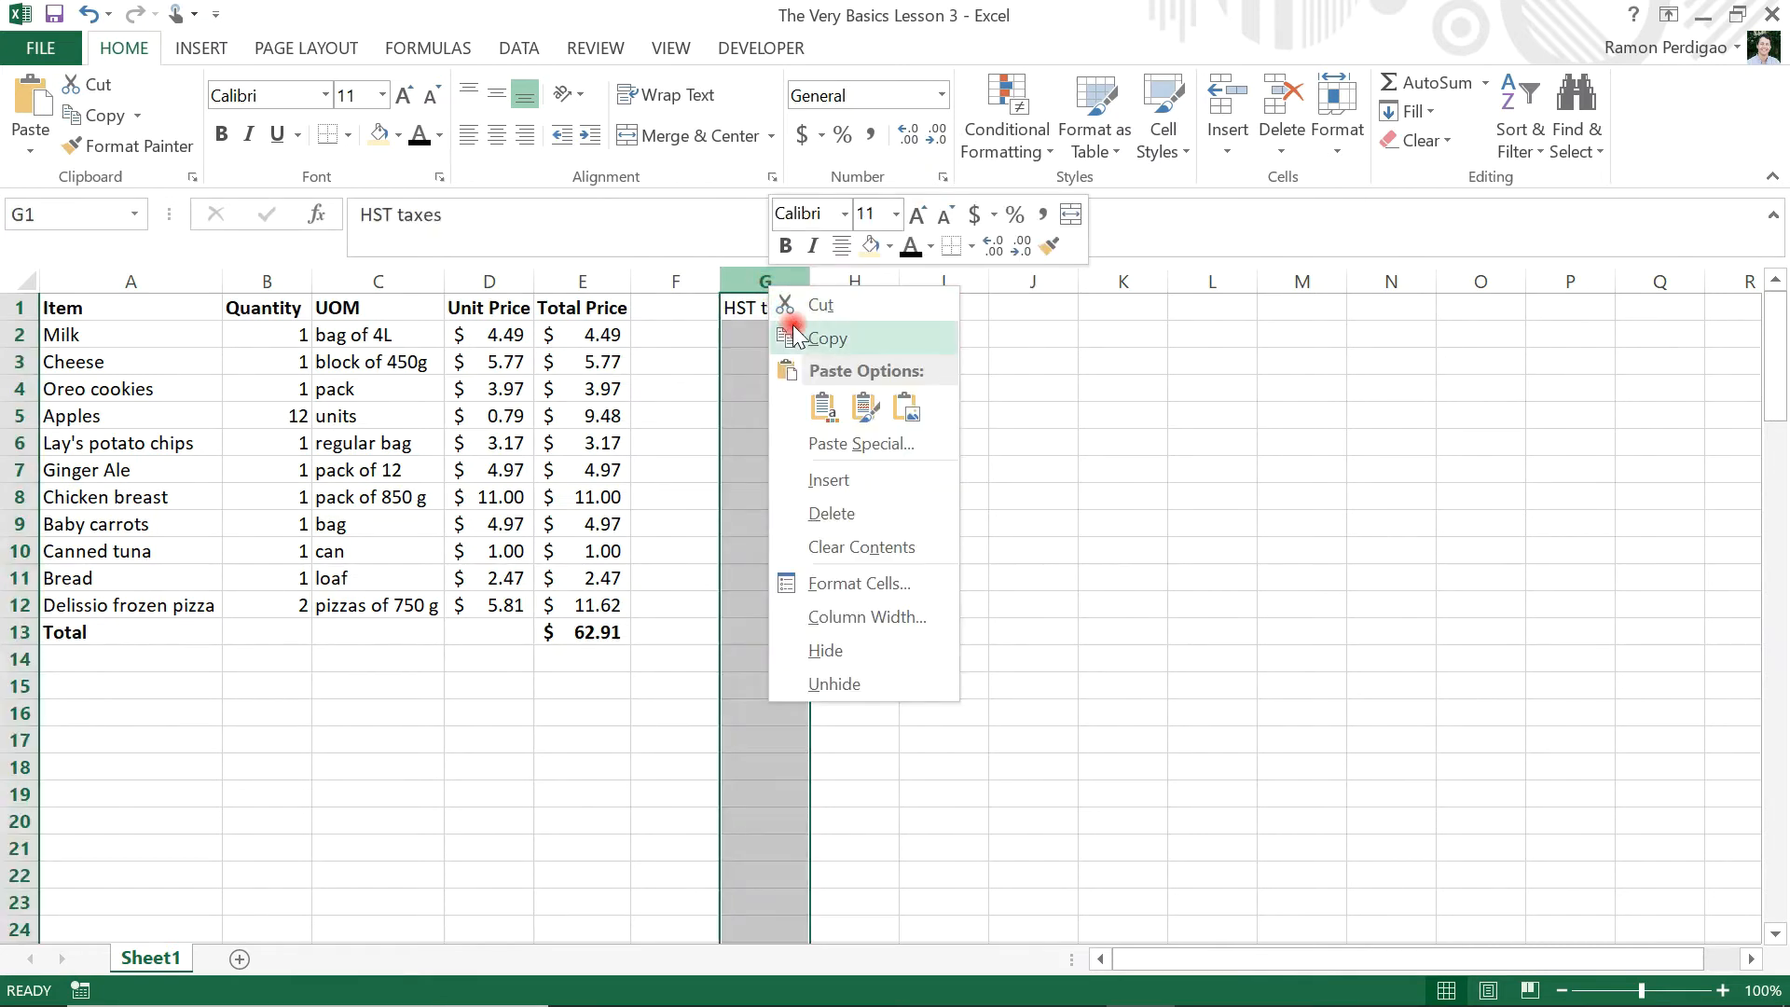
left_click(838, 478)
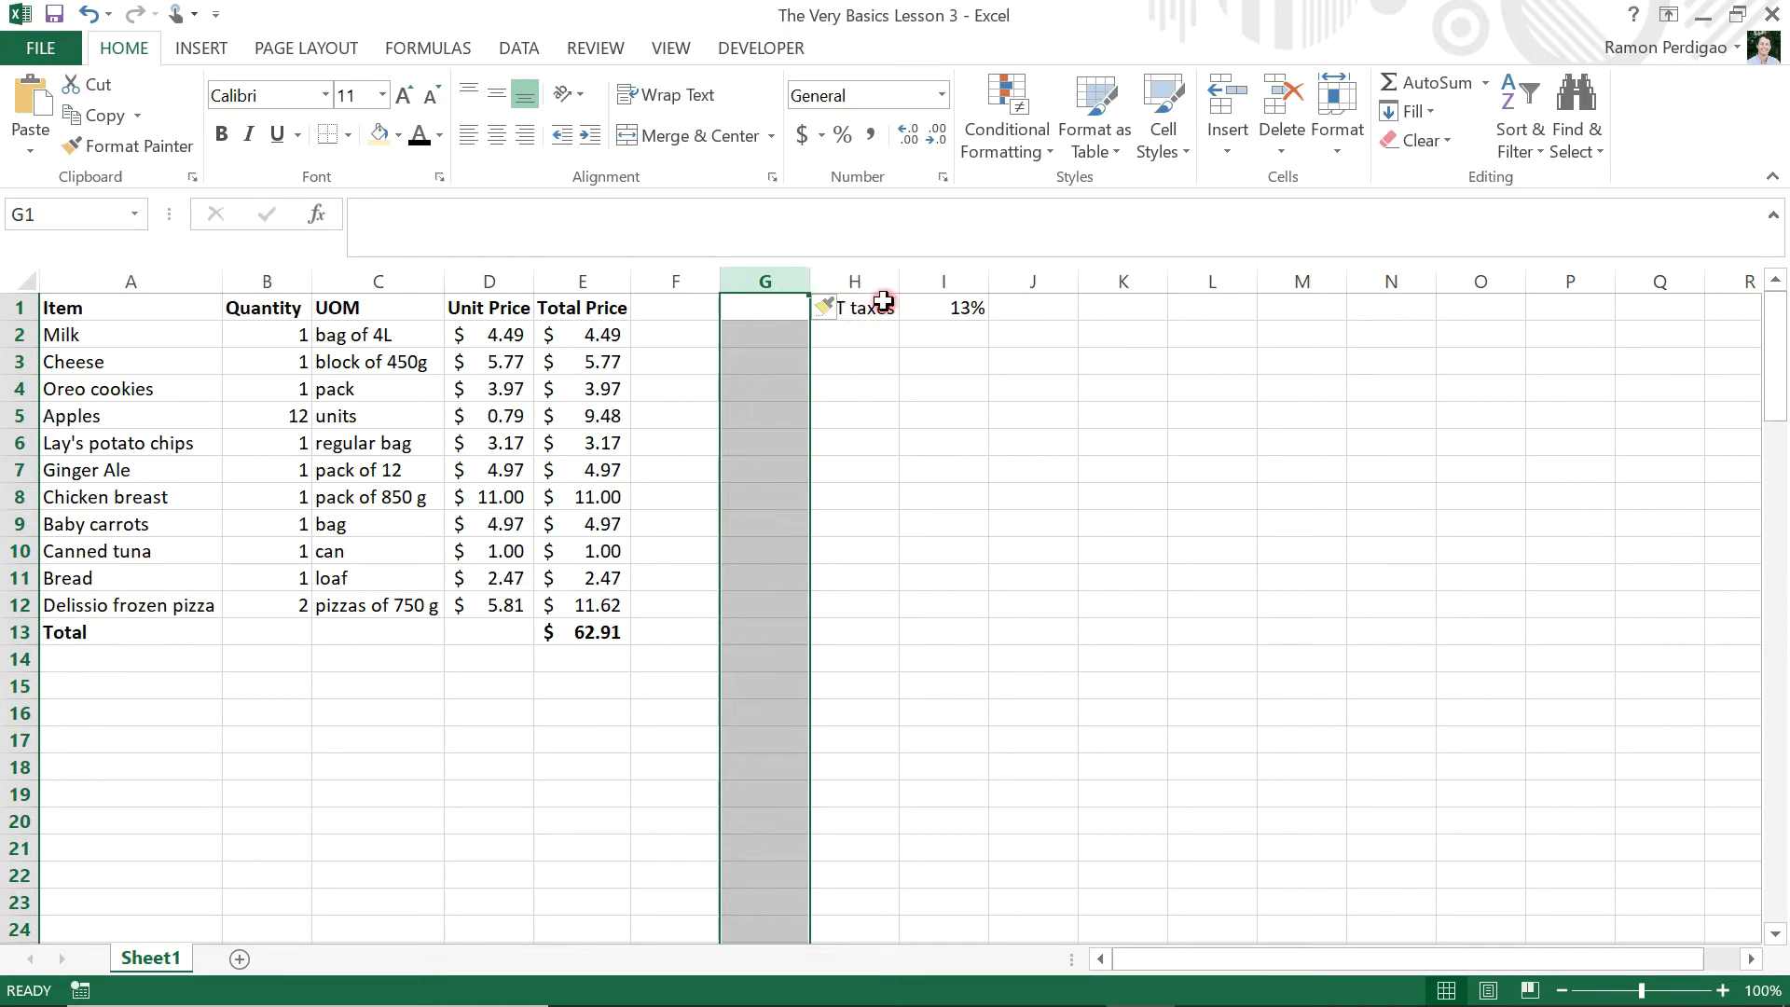
Enter the header "Price with Taxes" in cell F1 and fit column F's width to it
left_click(675, 309)
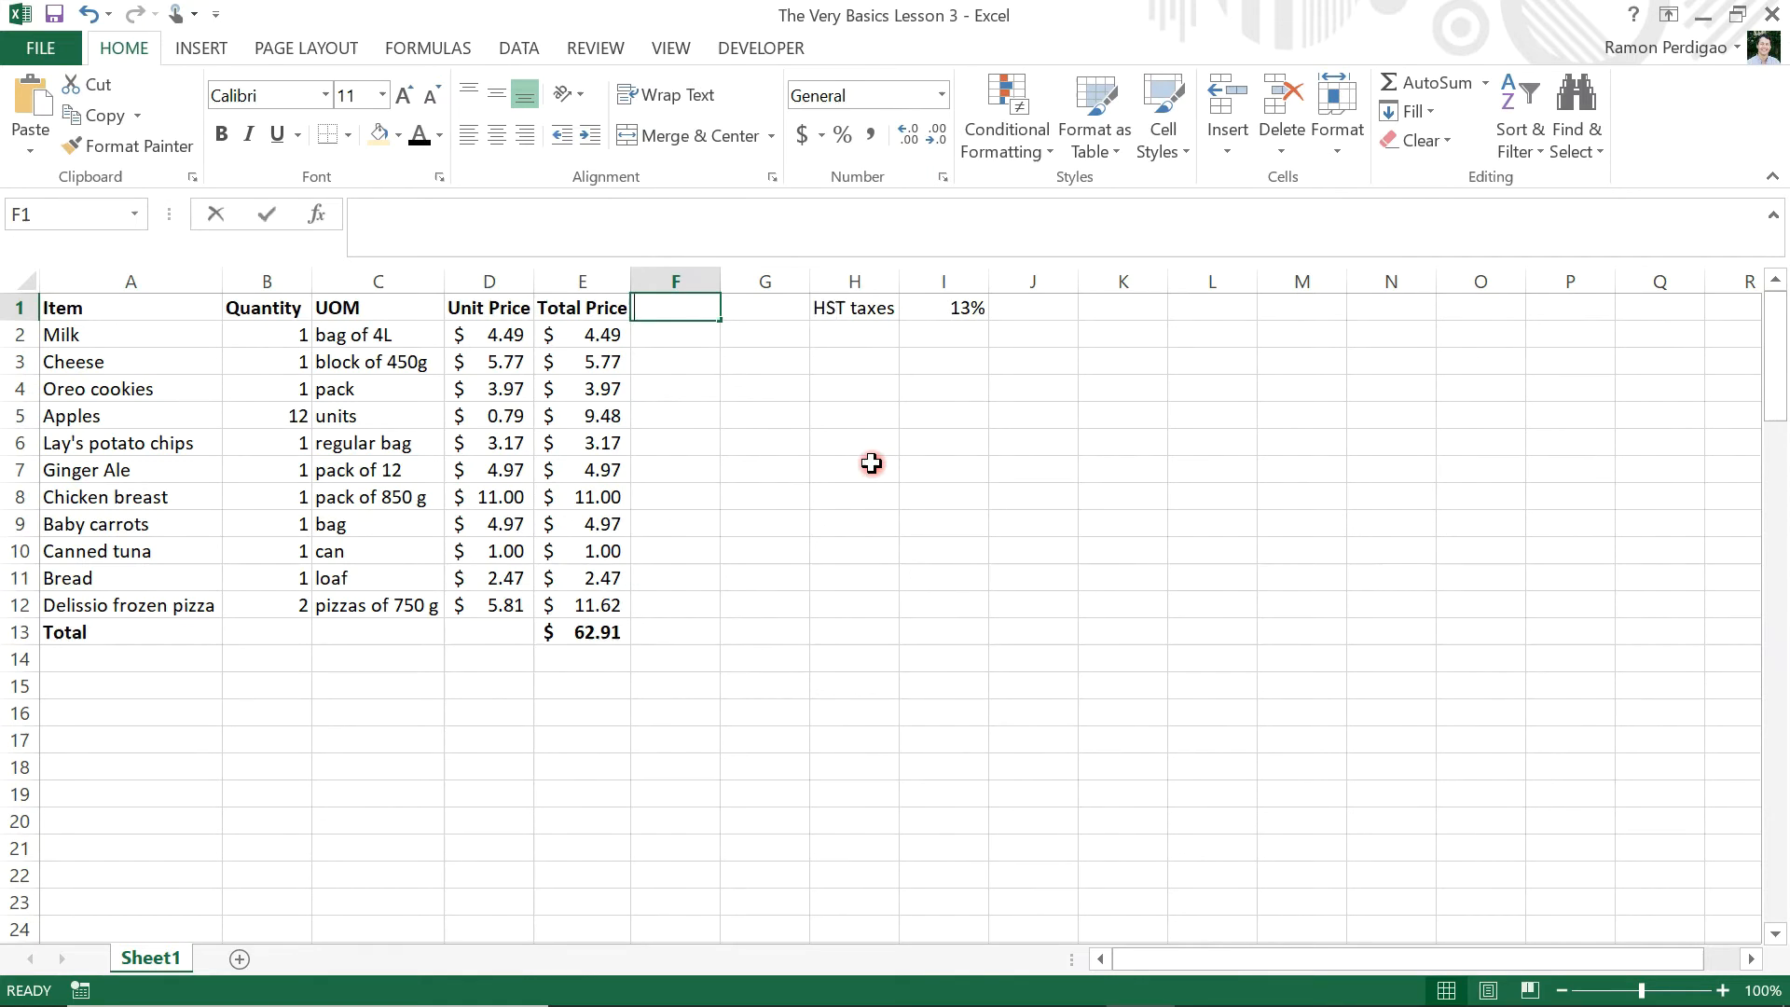
type("Price with Taxes")
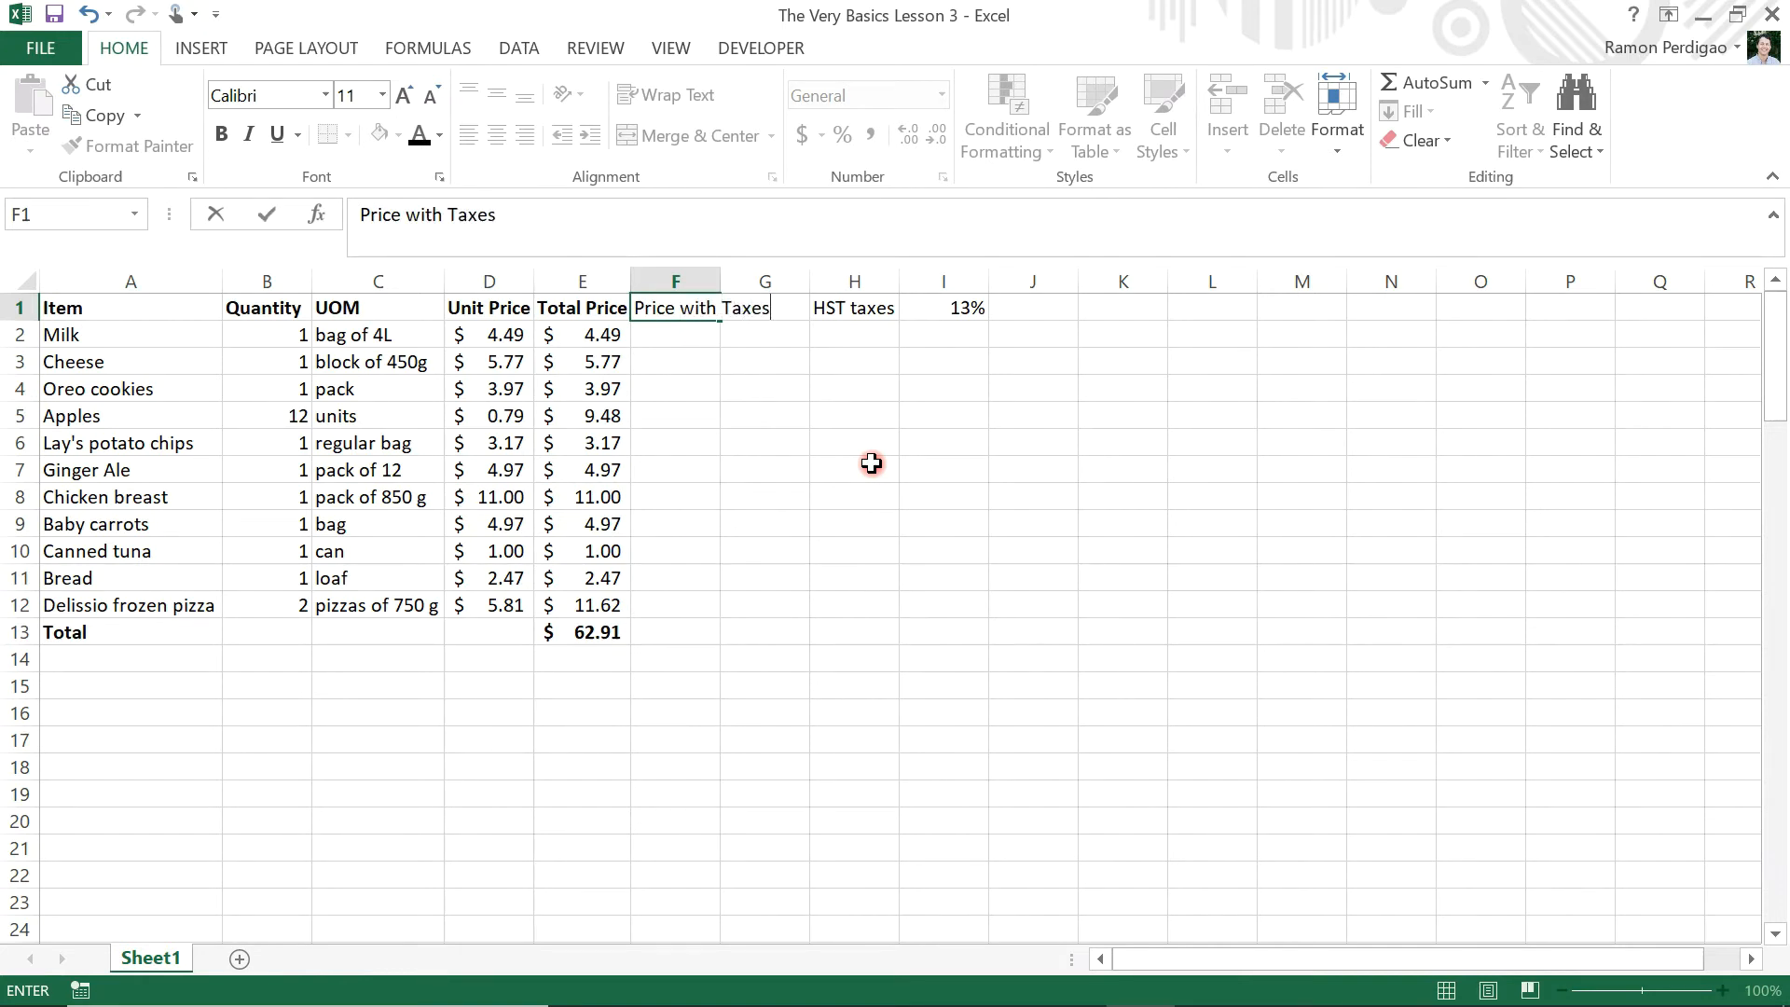
key("Return")
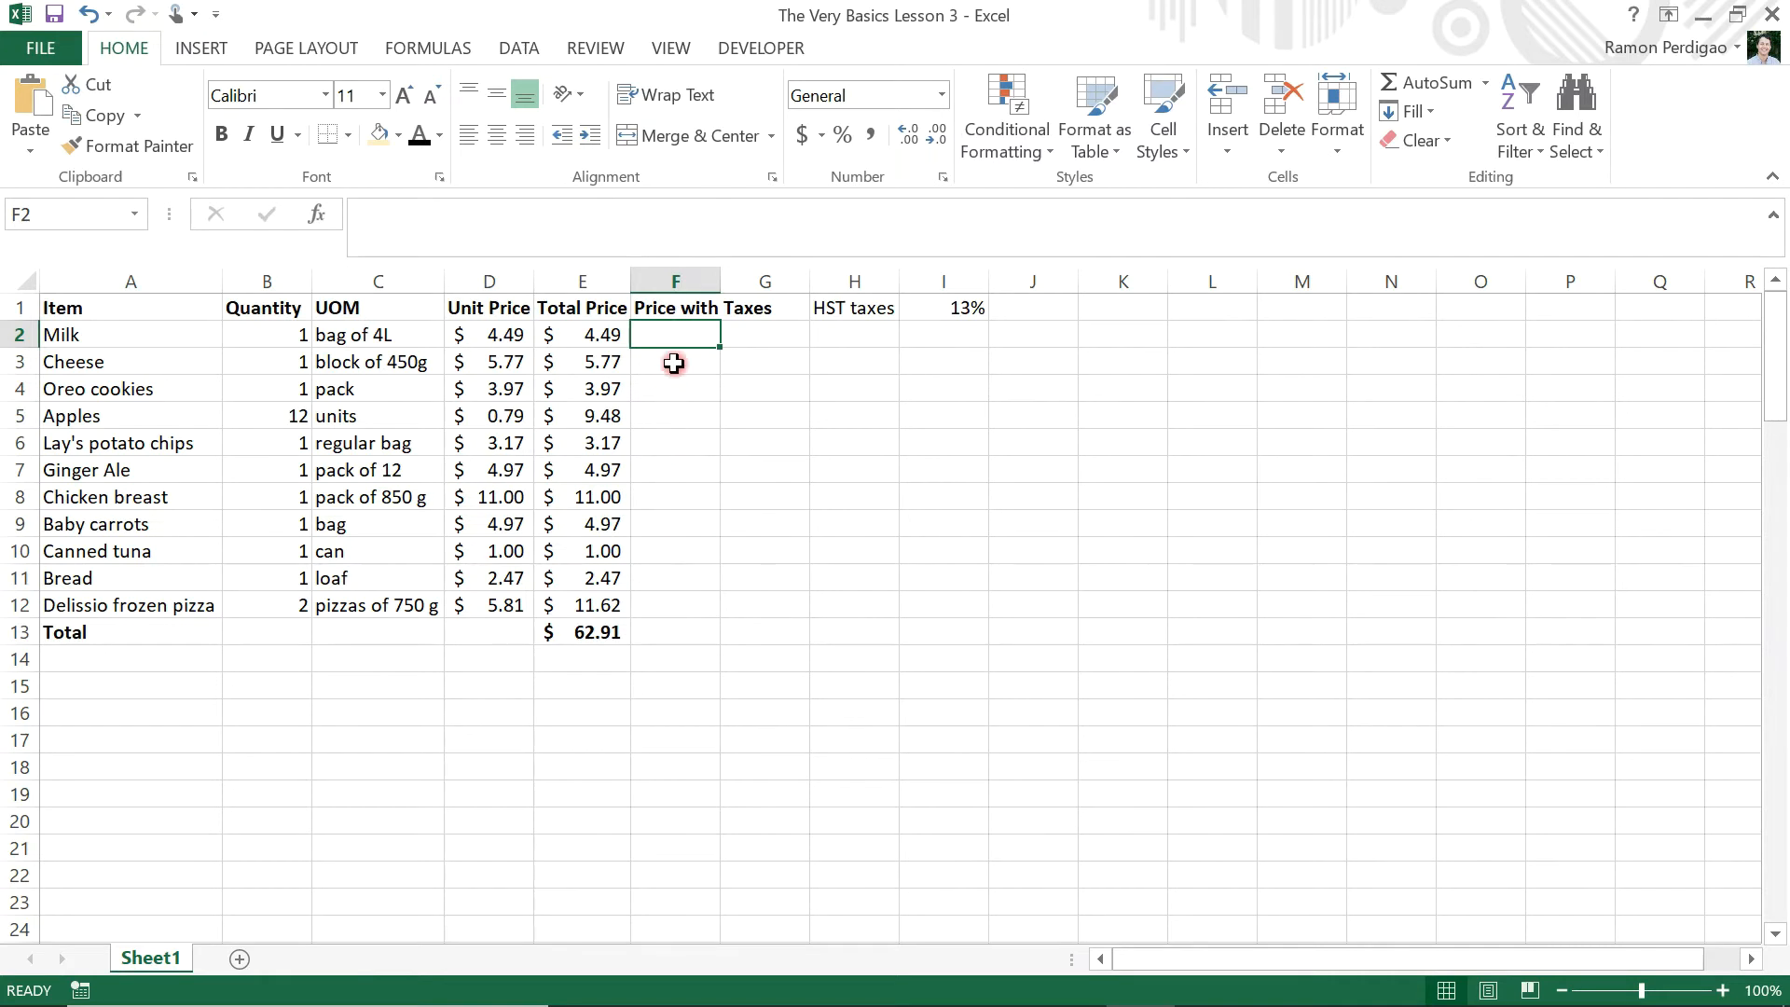
double_click(719, 283)
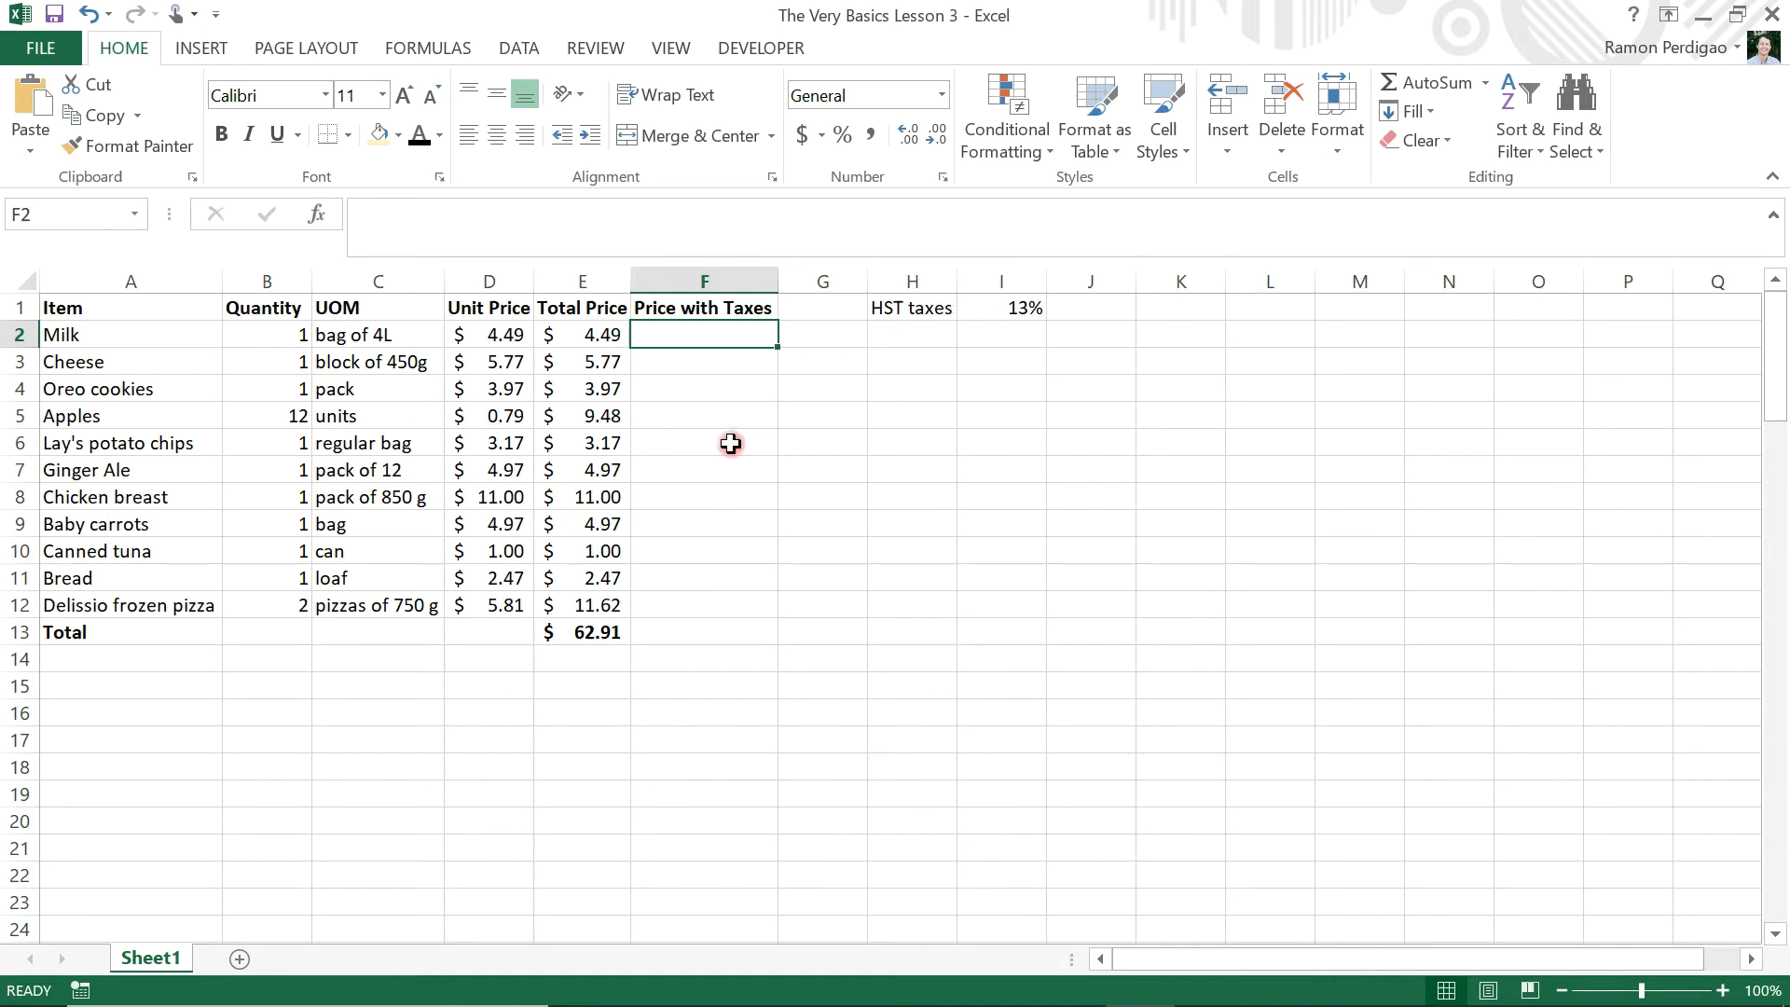
Enter the formula =E2*$I$1 in cell F2, using an absolute reference to the HST rate
type("=")
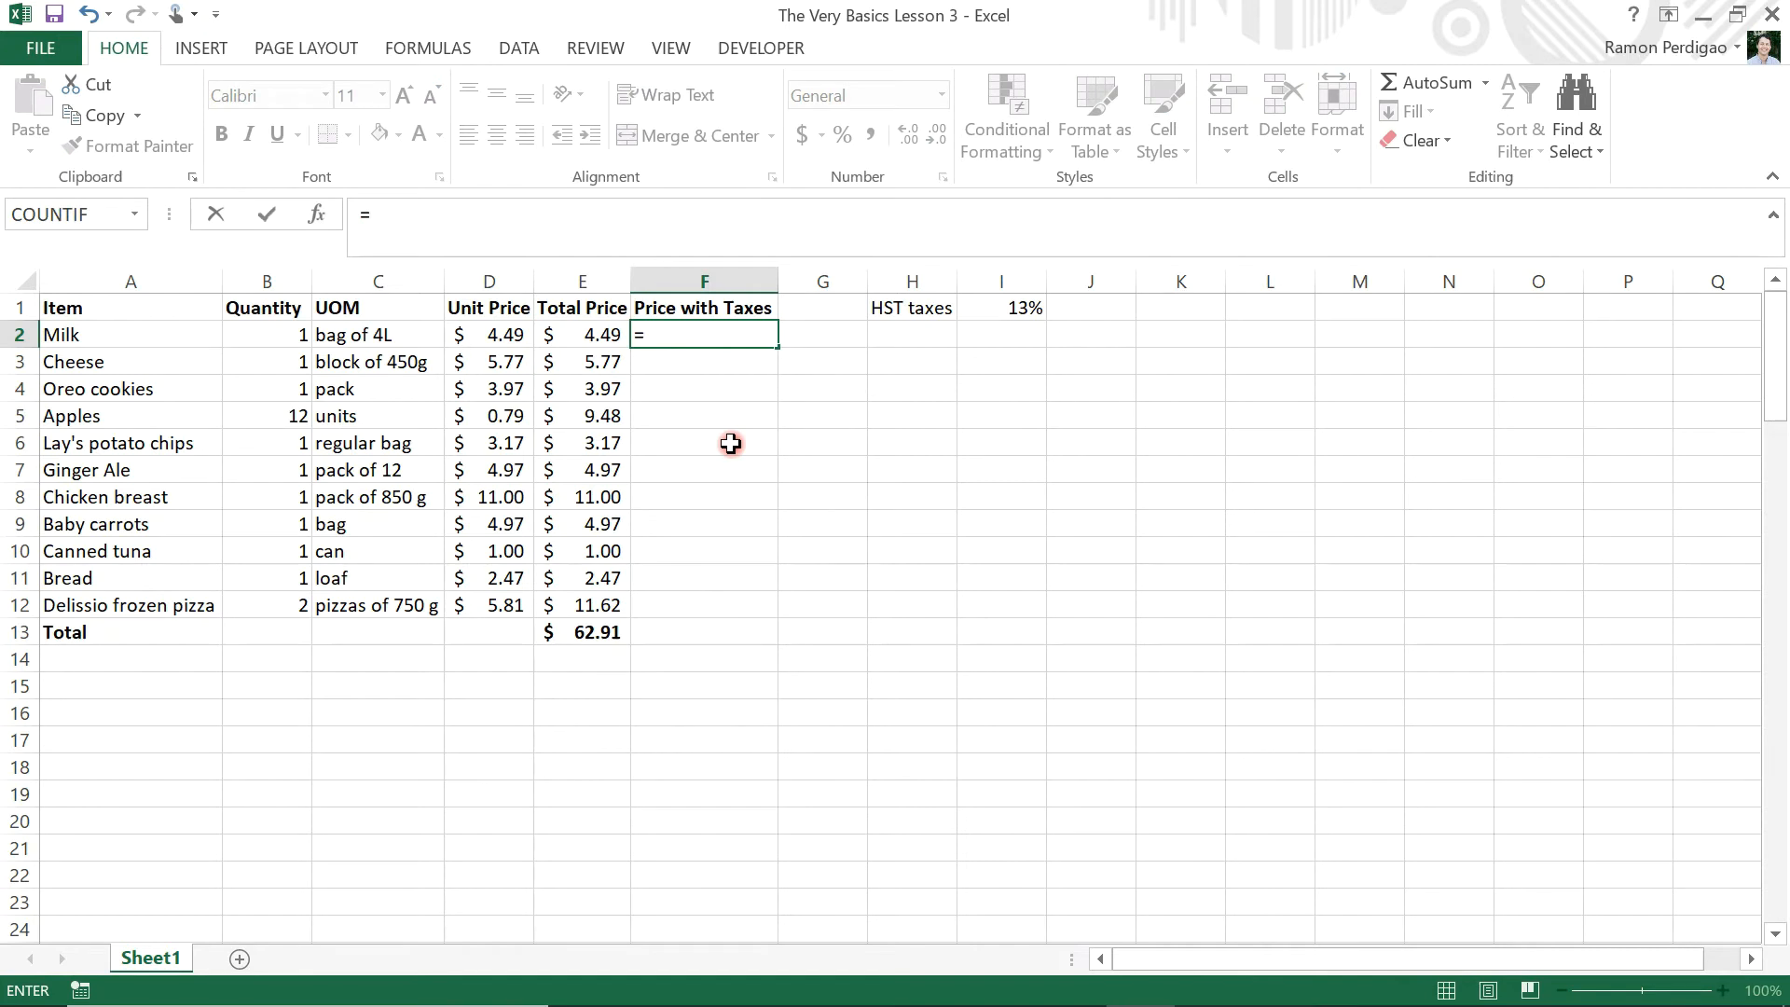
left_click(595, 333)
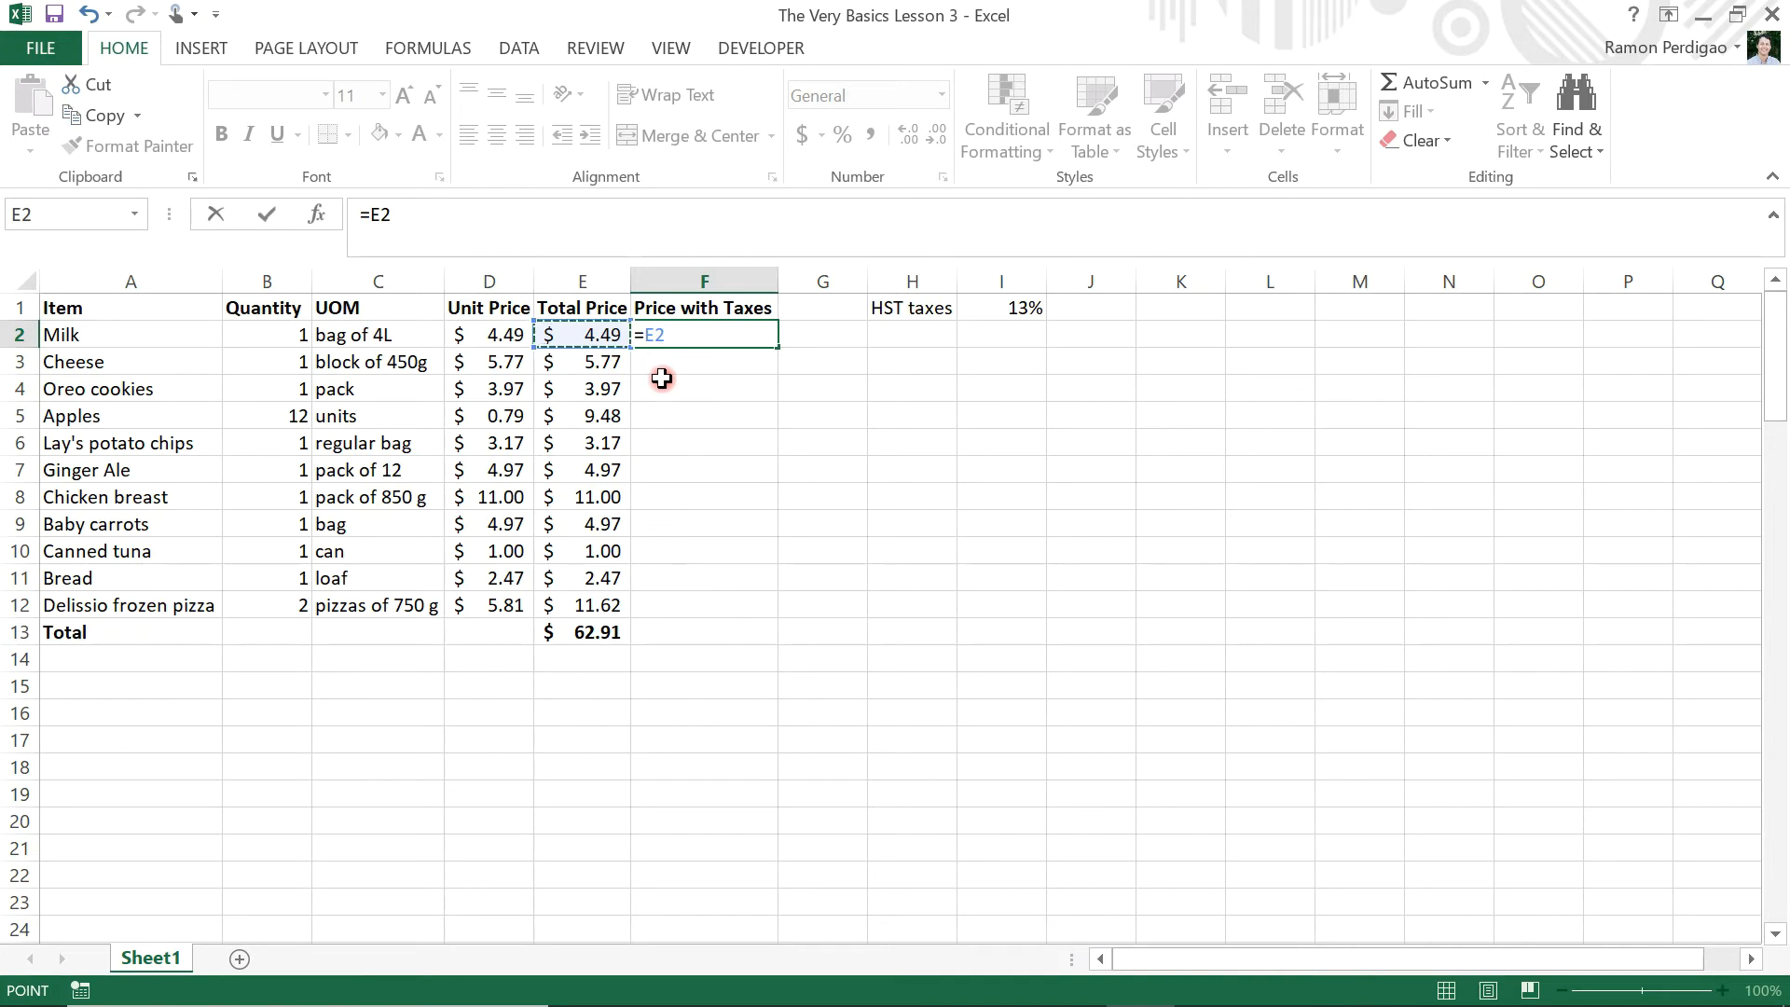
type("*")
left_click(1001, 303)
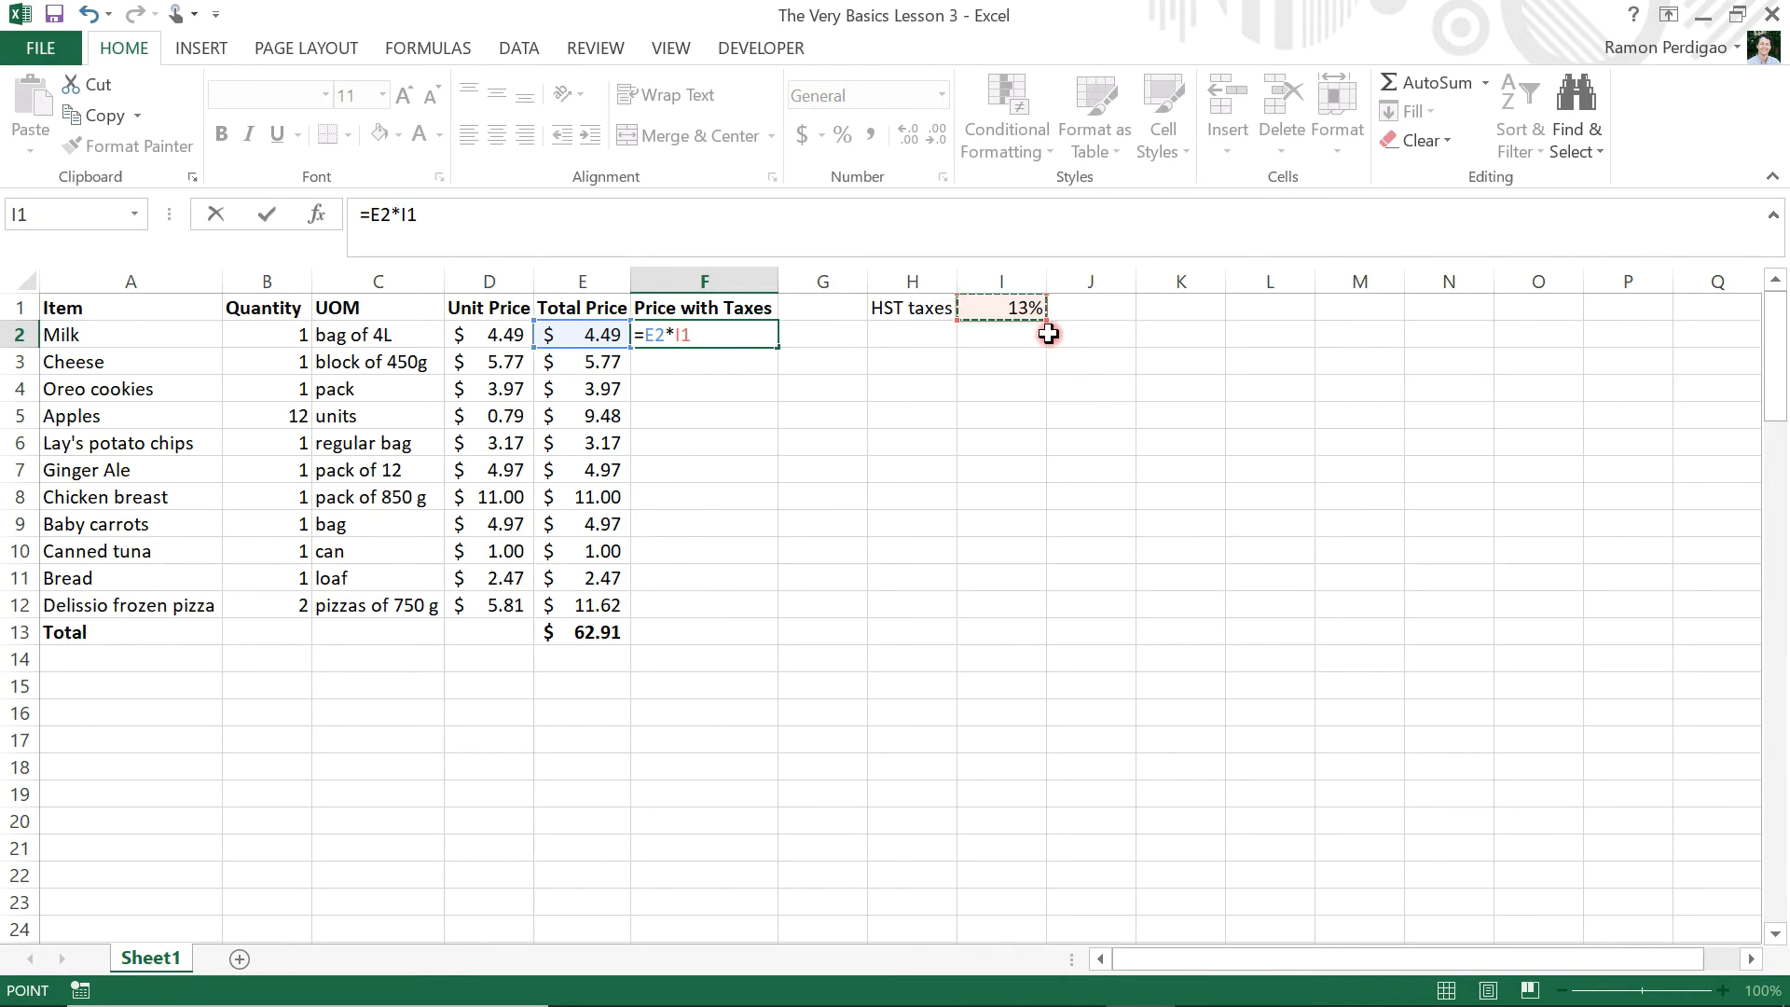
left_click(410, 214)
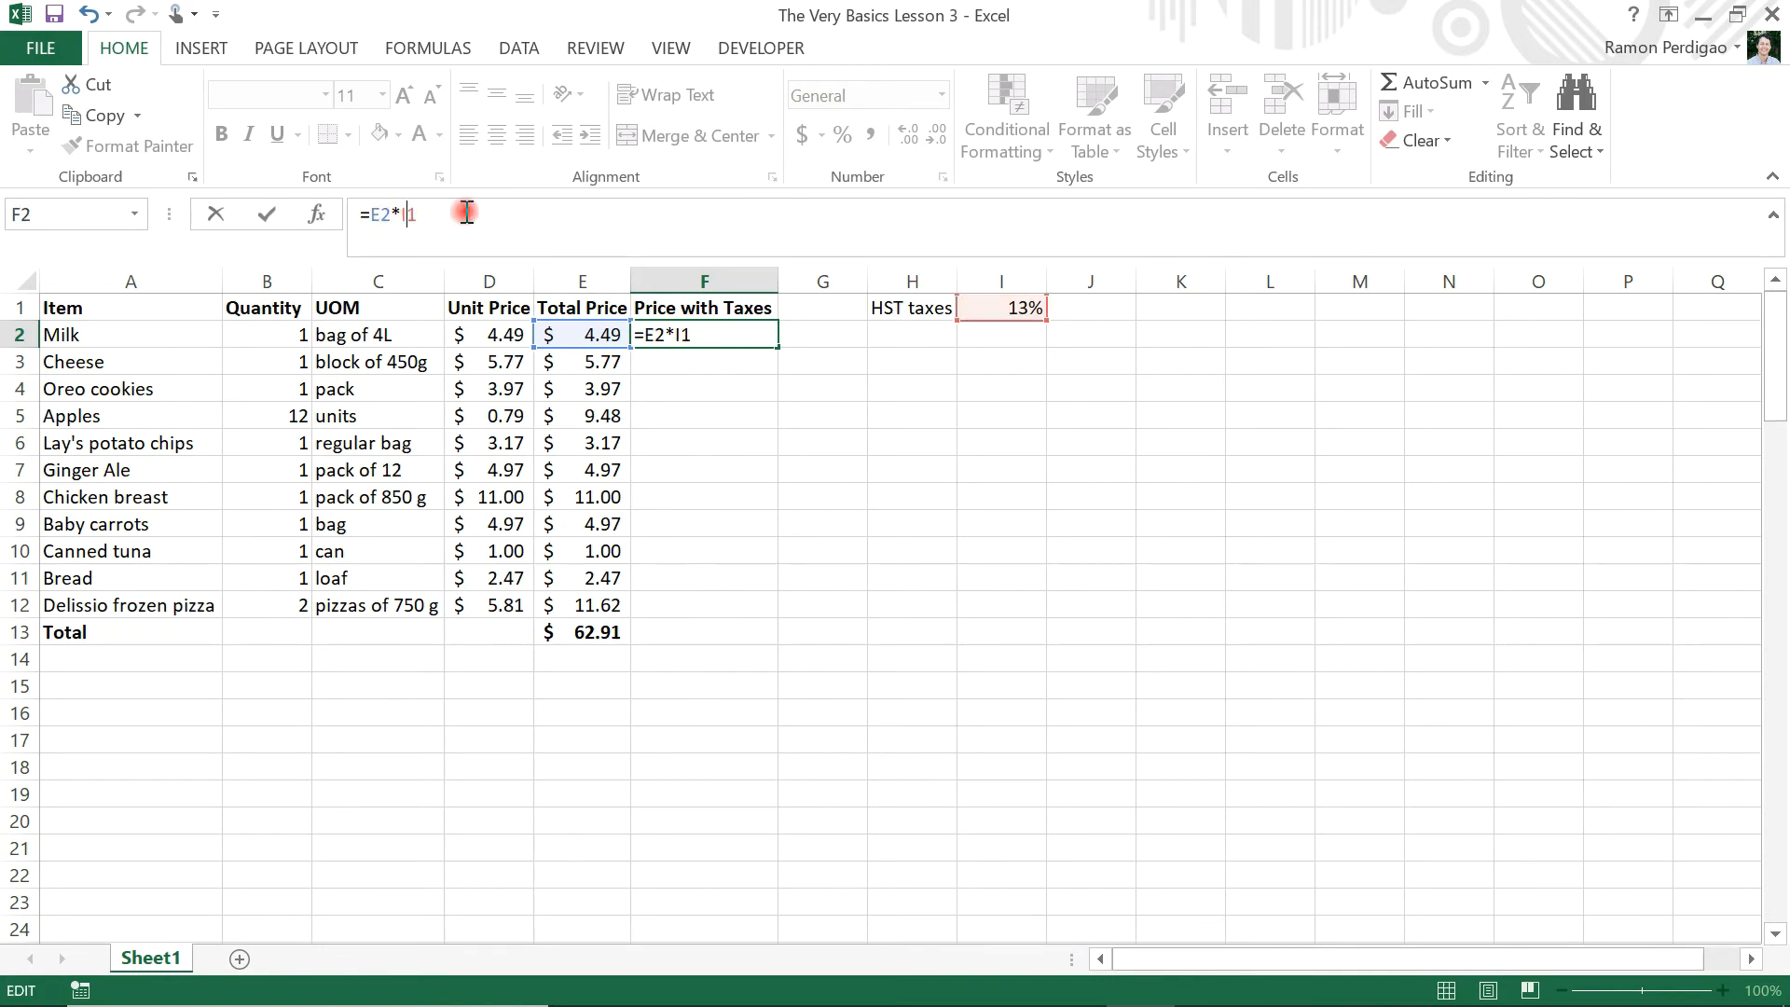
key("F4")
key("Return")
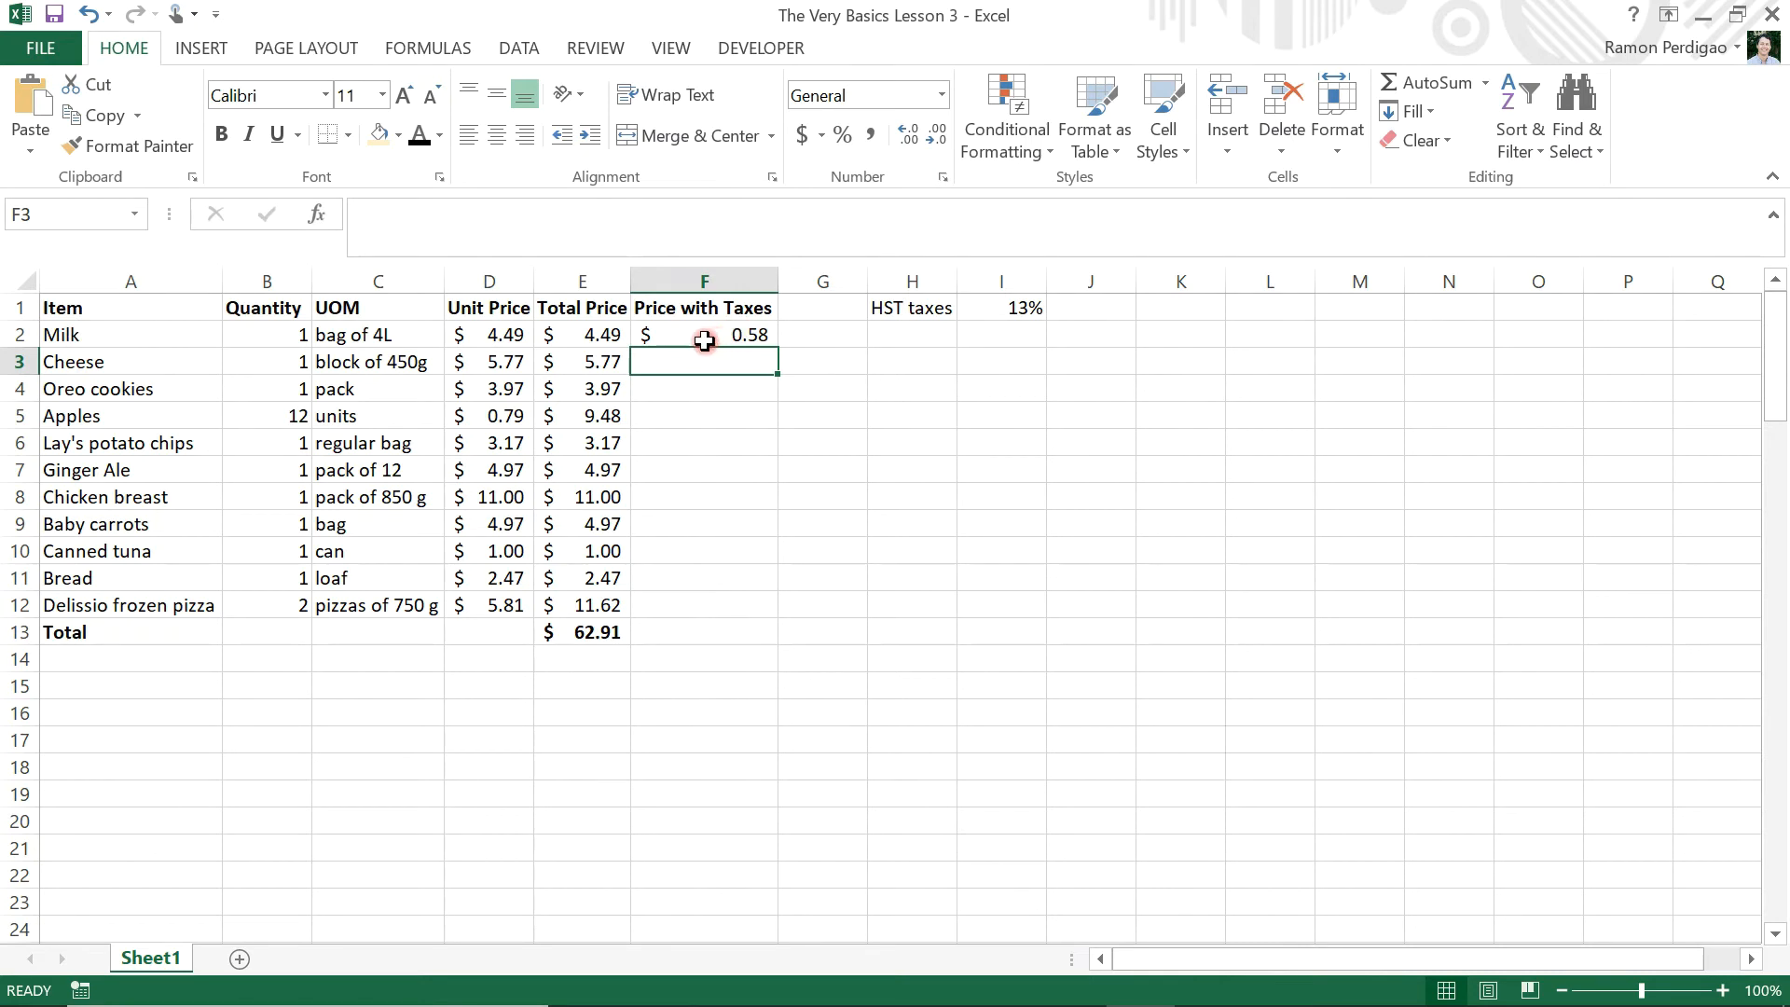
Shorten the header in cell F1 to "Taxes" and fit column F's width to its contents
left_click(690, 307)
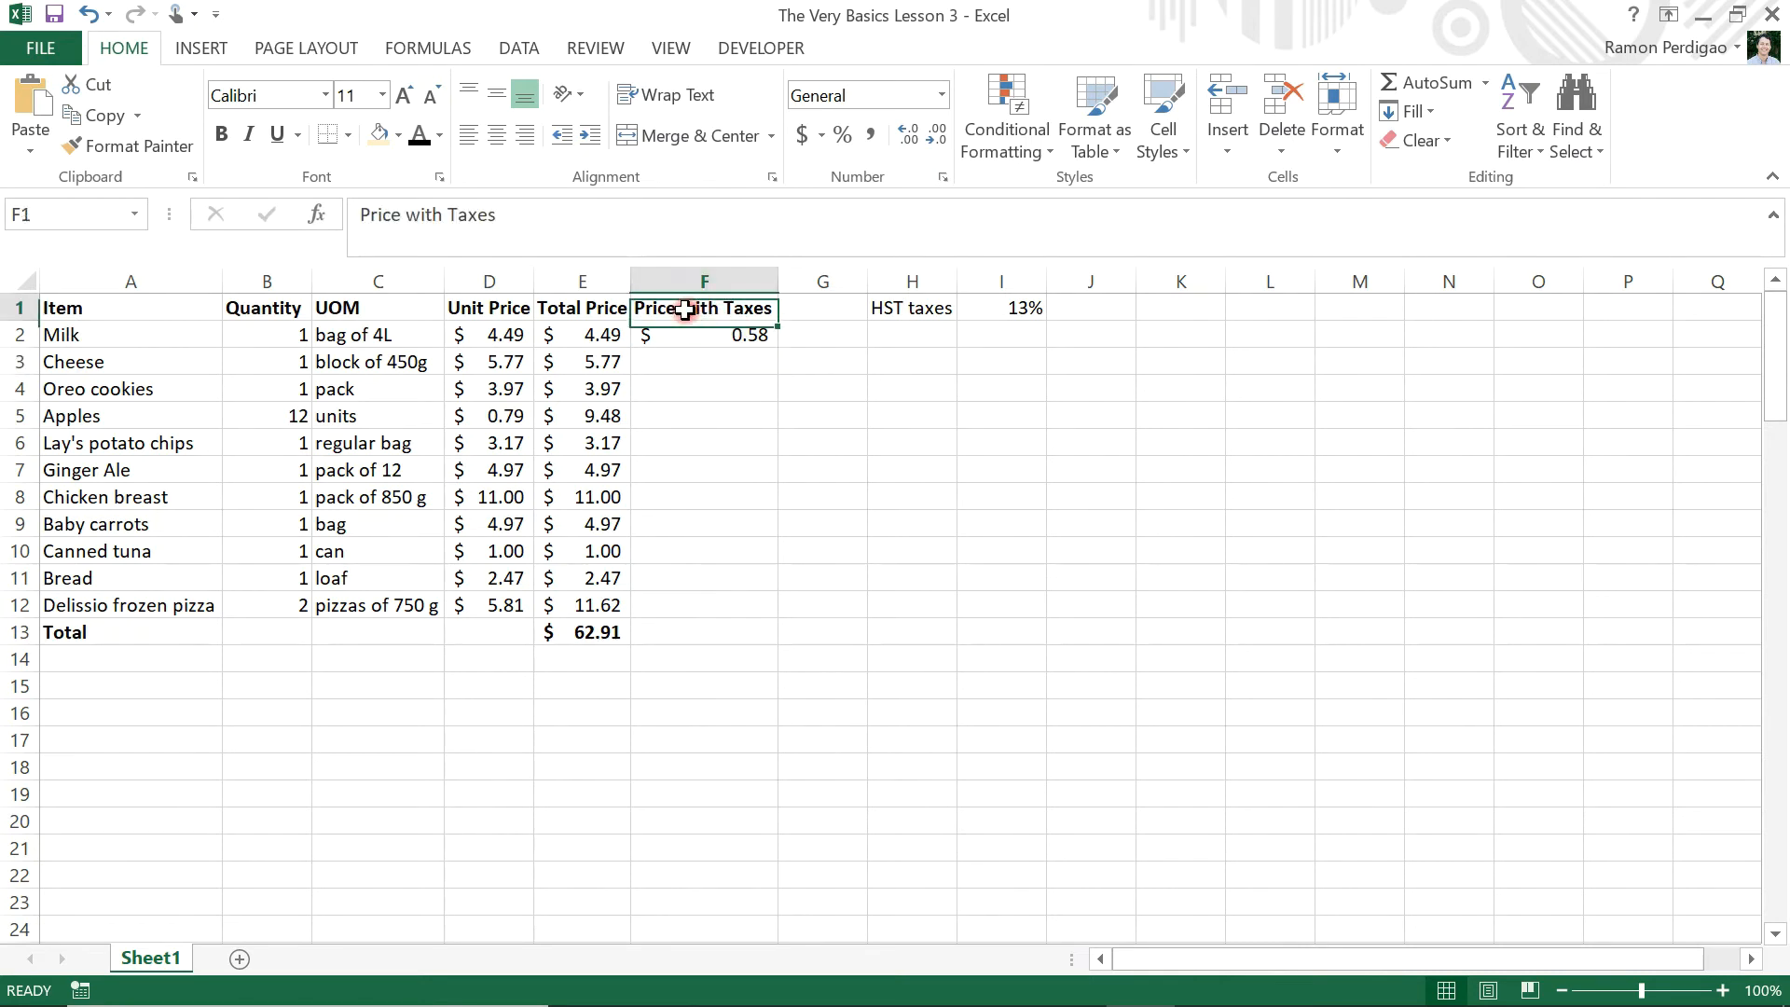
left_click_drag(451, 214, 293, 221)
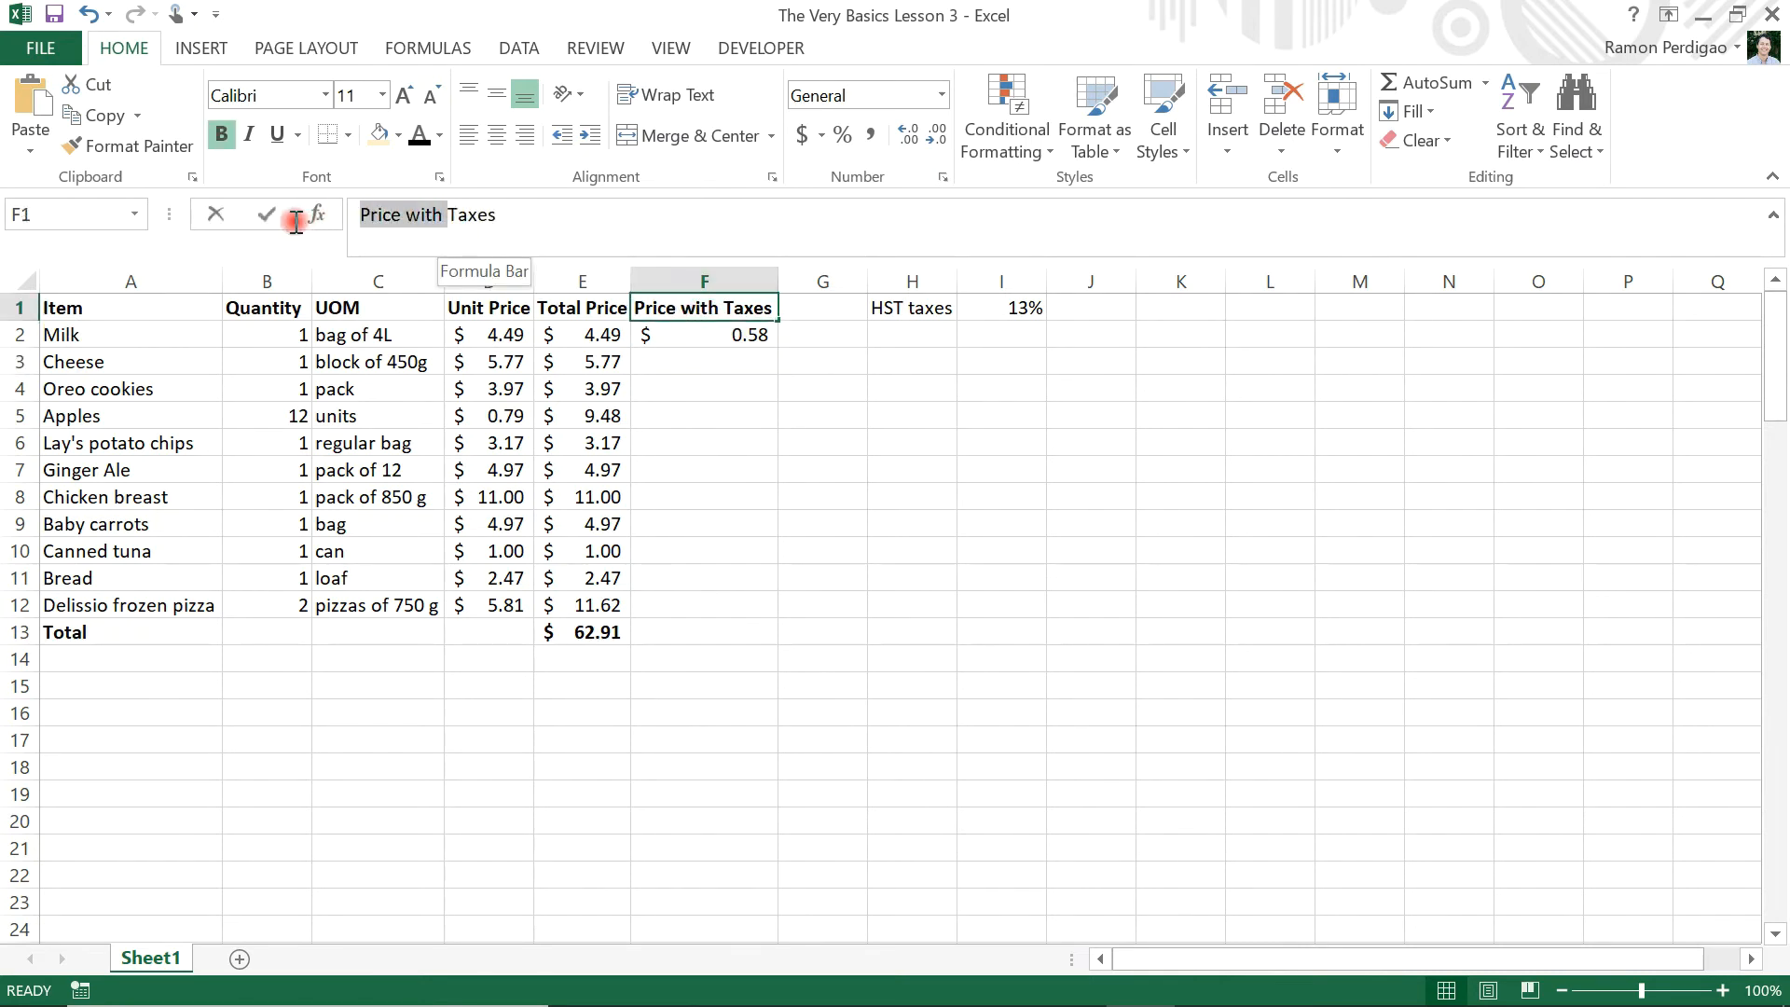
key("BackSpace")
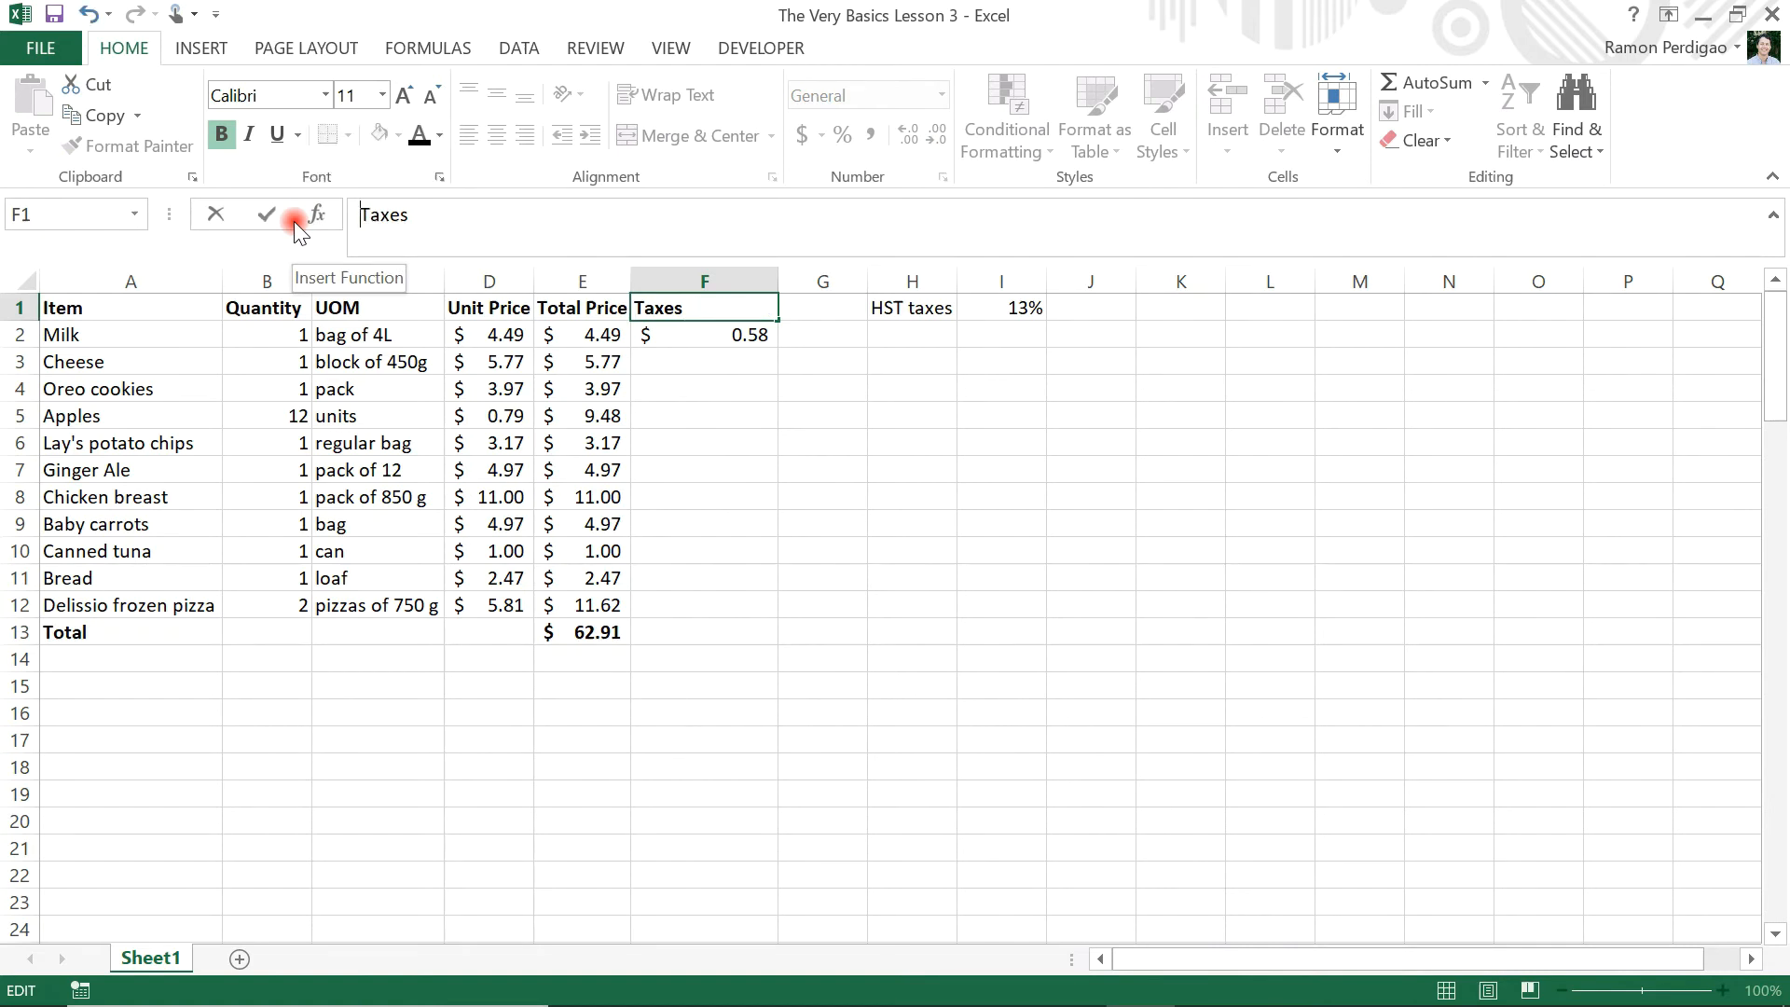
key("Return")
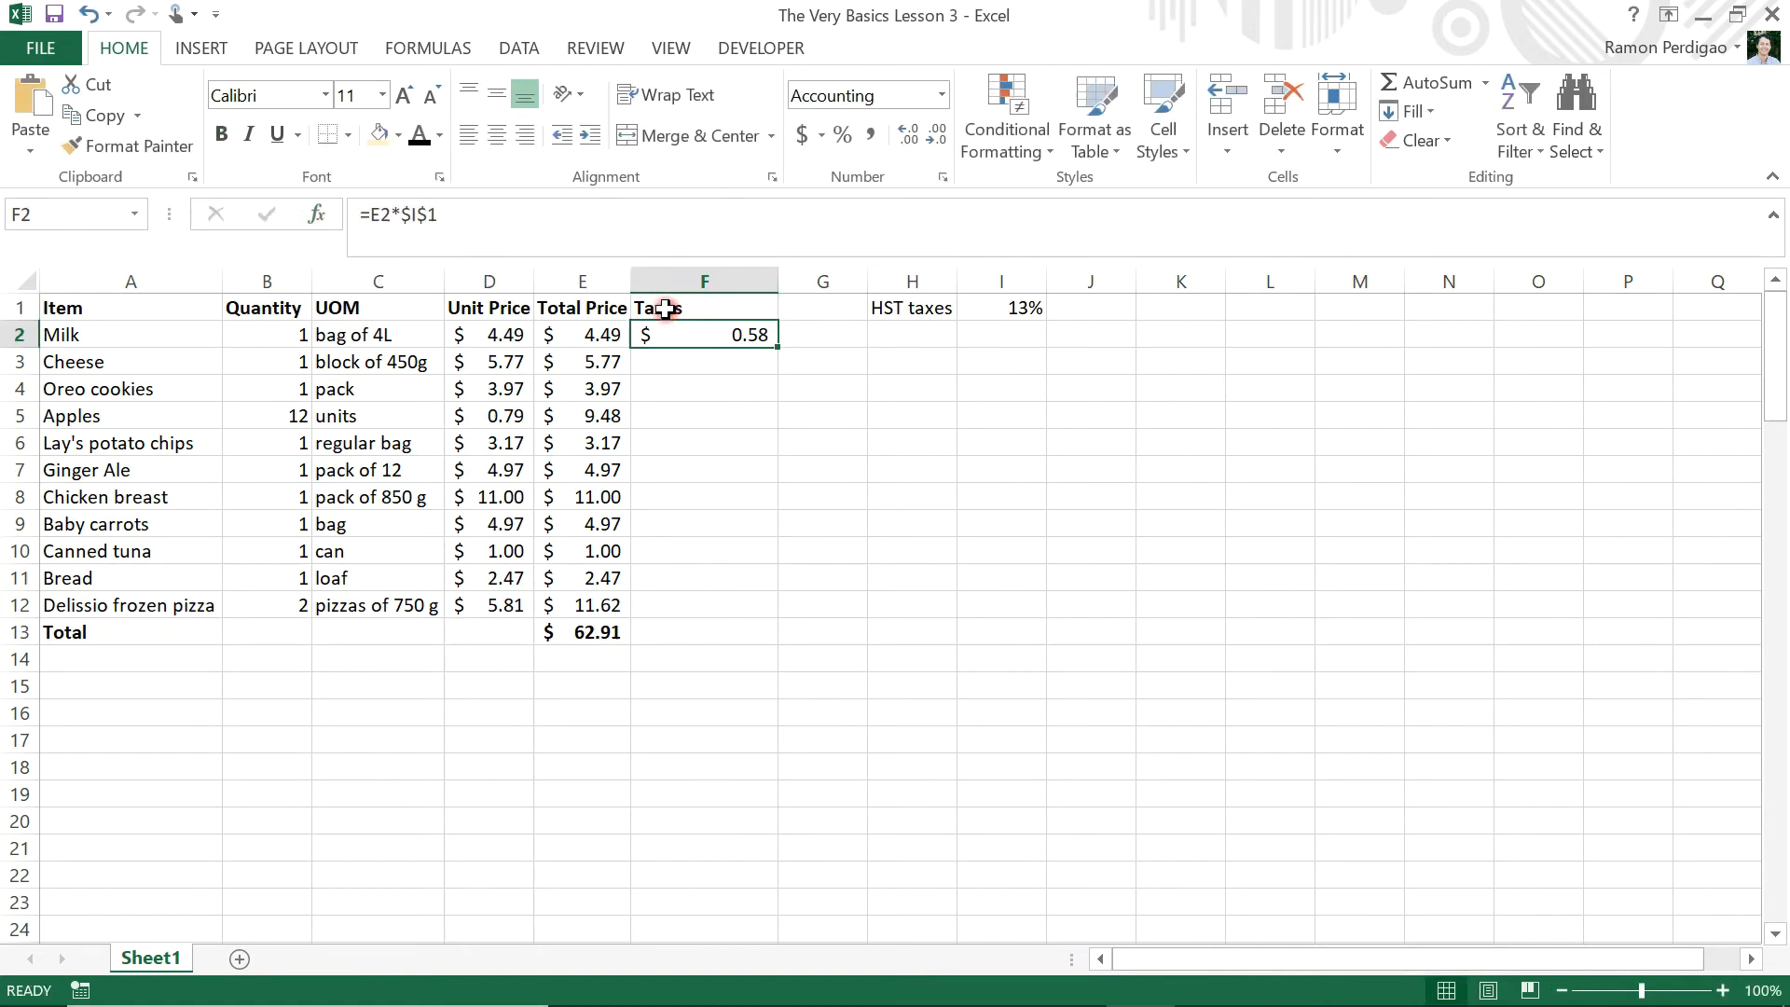
double_click(776, 282)
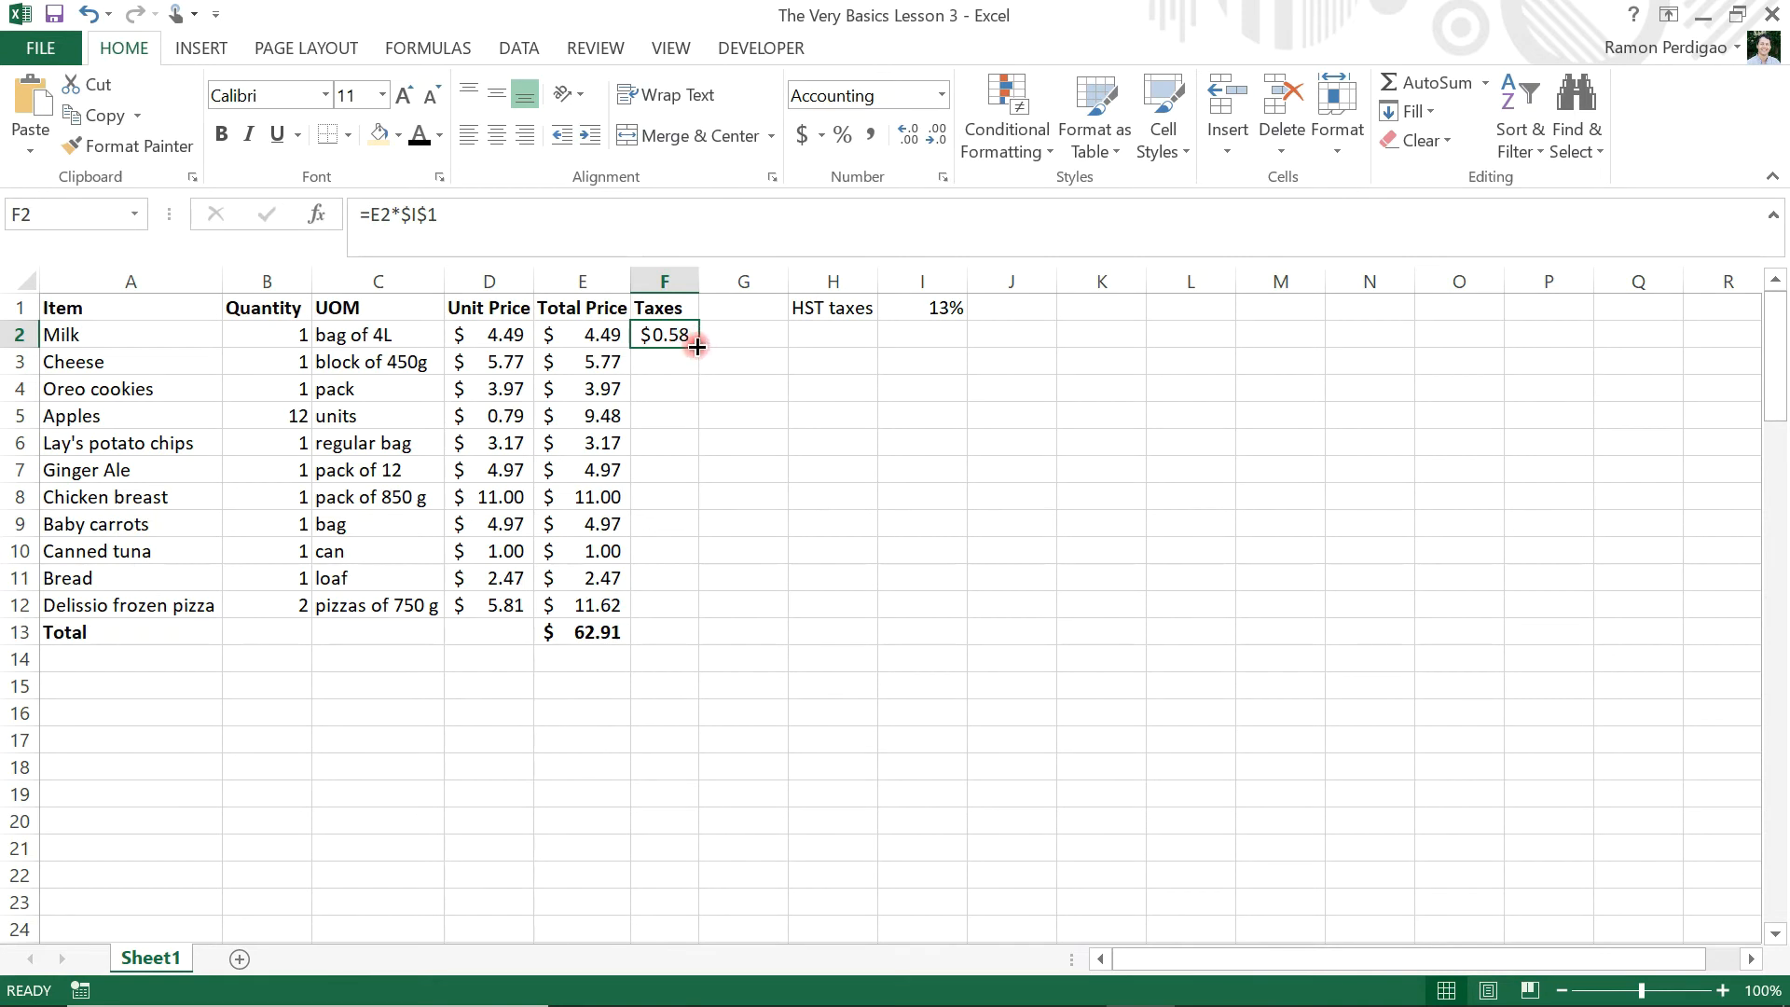
Copy the tax formula from F2 down through F12 and check the references in the copied formulas
left_click_drag(698, 347, 671, 610)
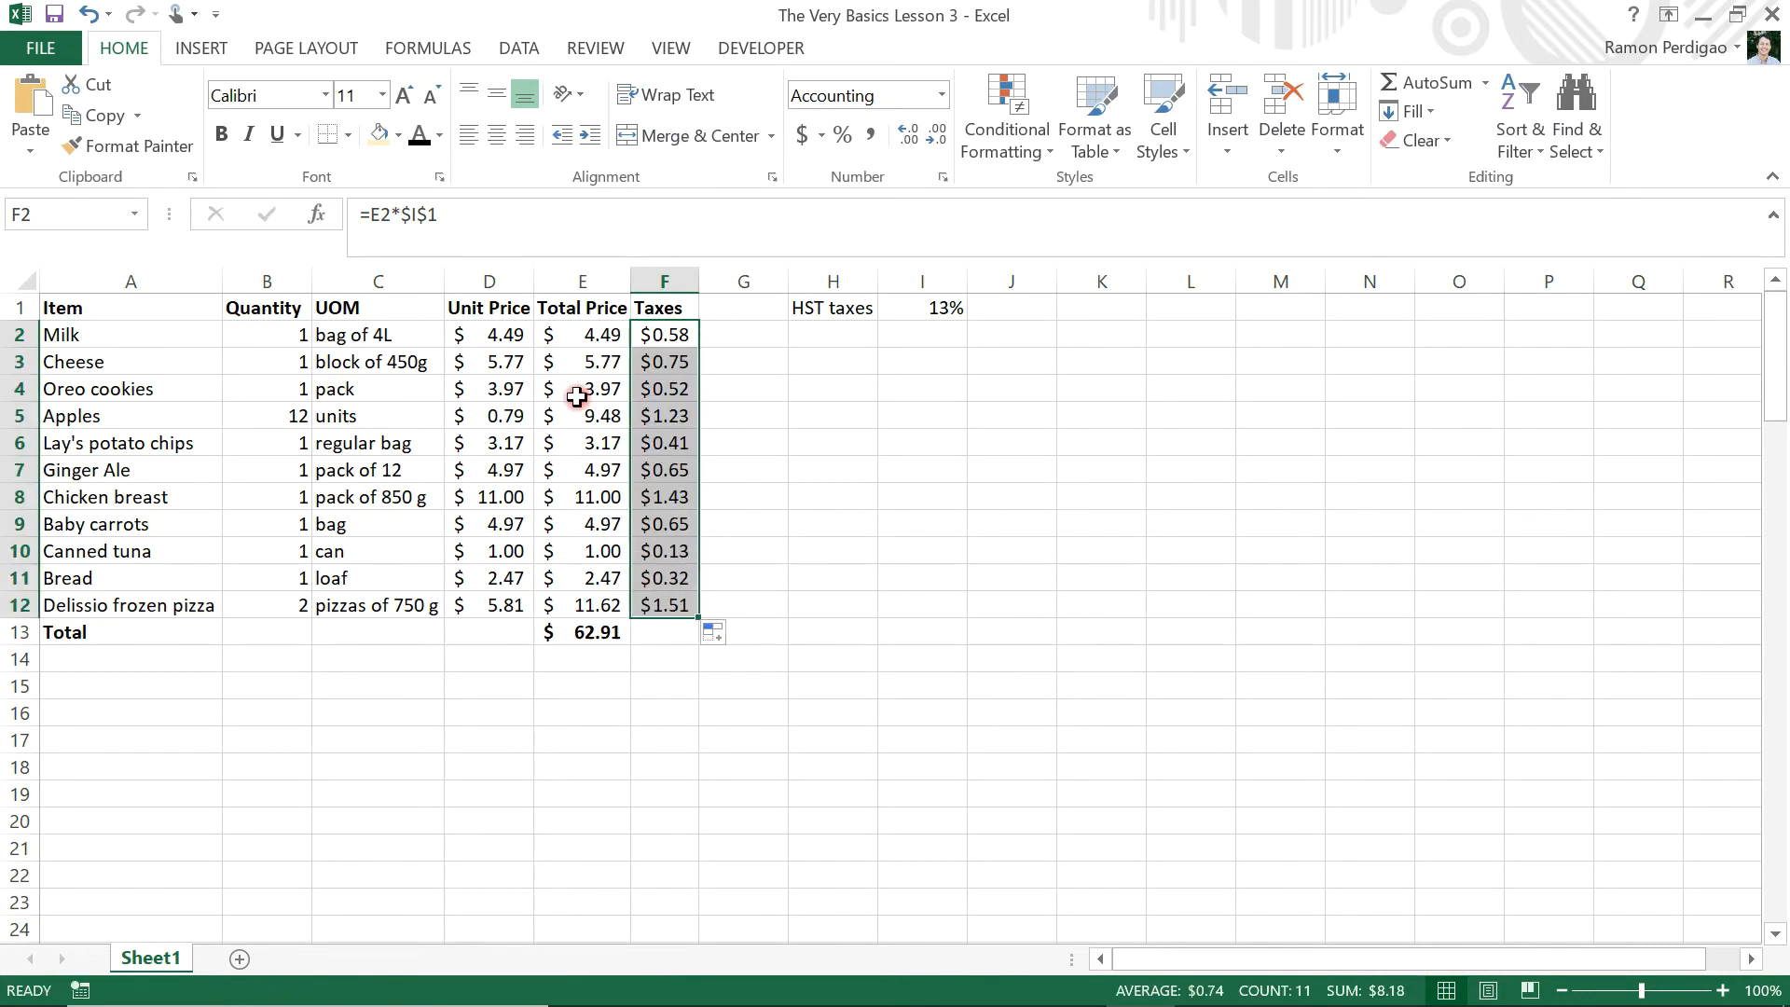
left_click(669, 338)
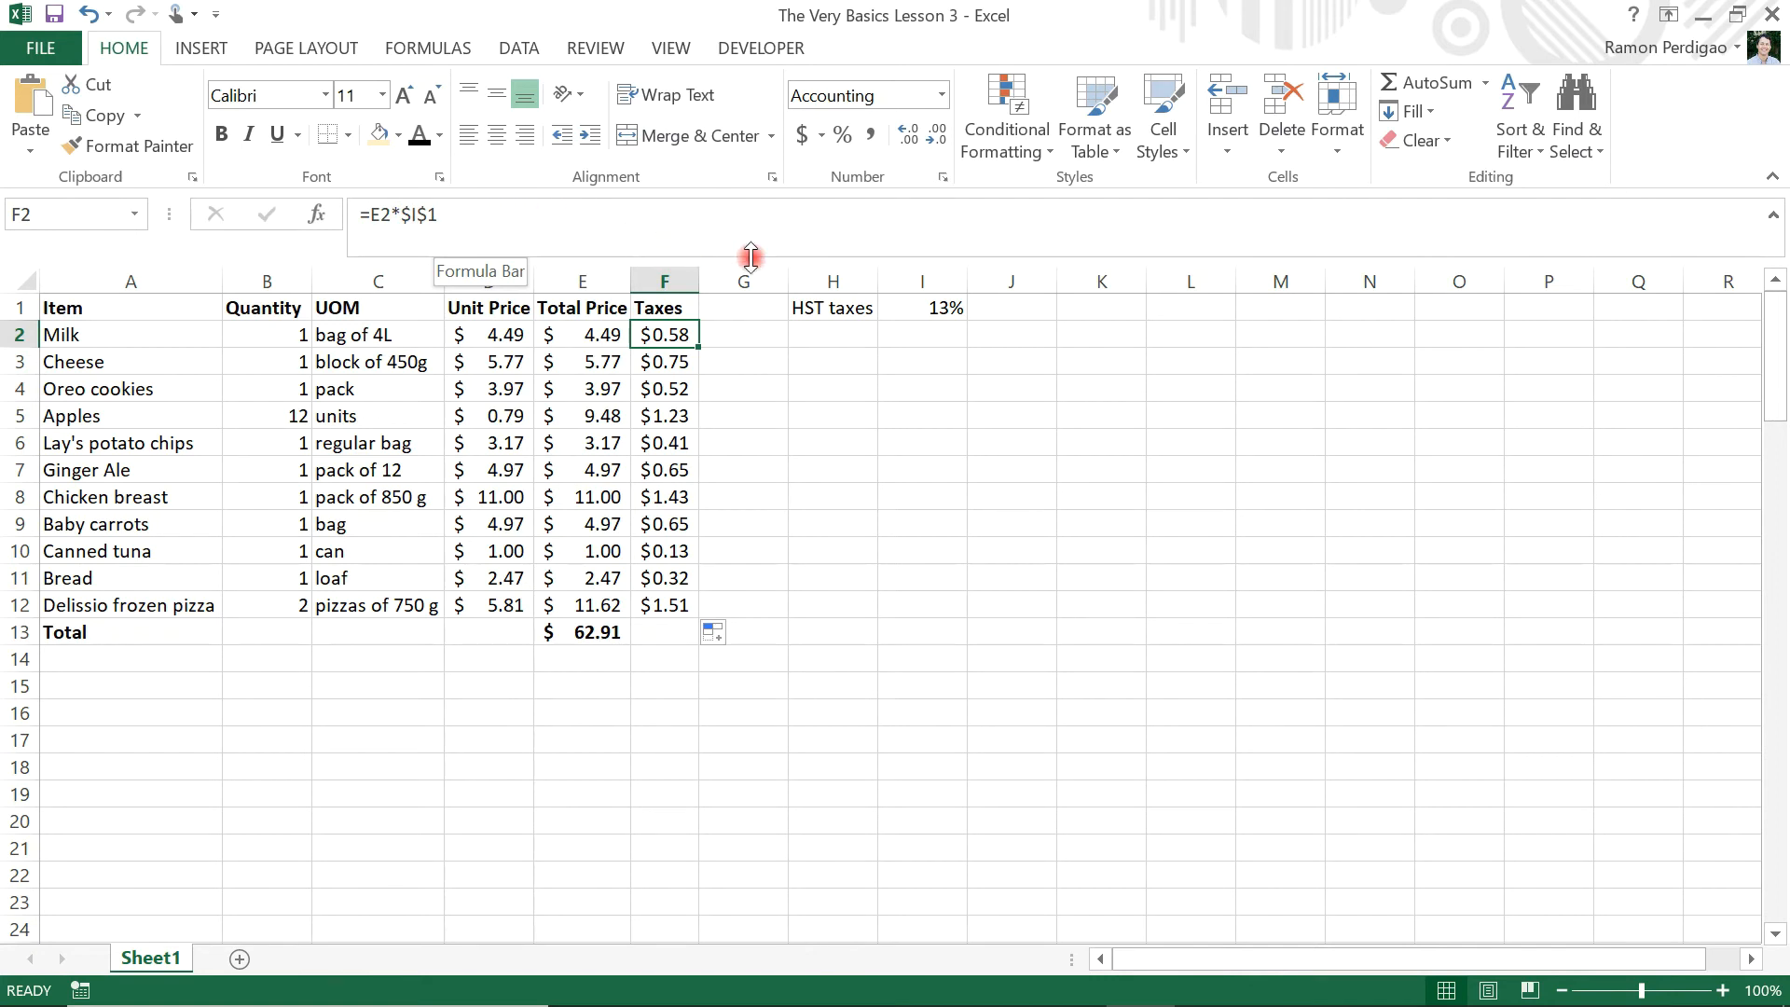
left_click(675, 354)
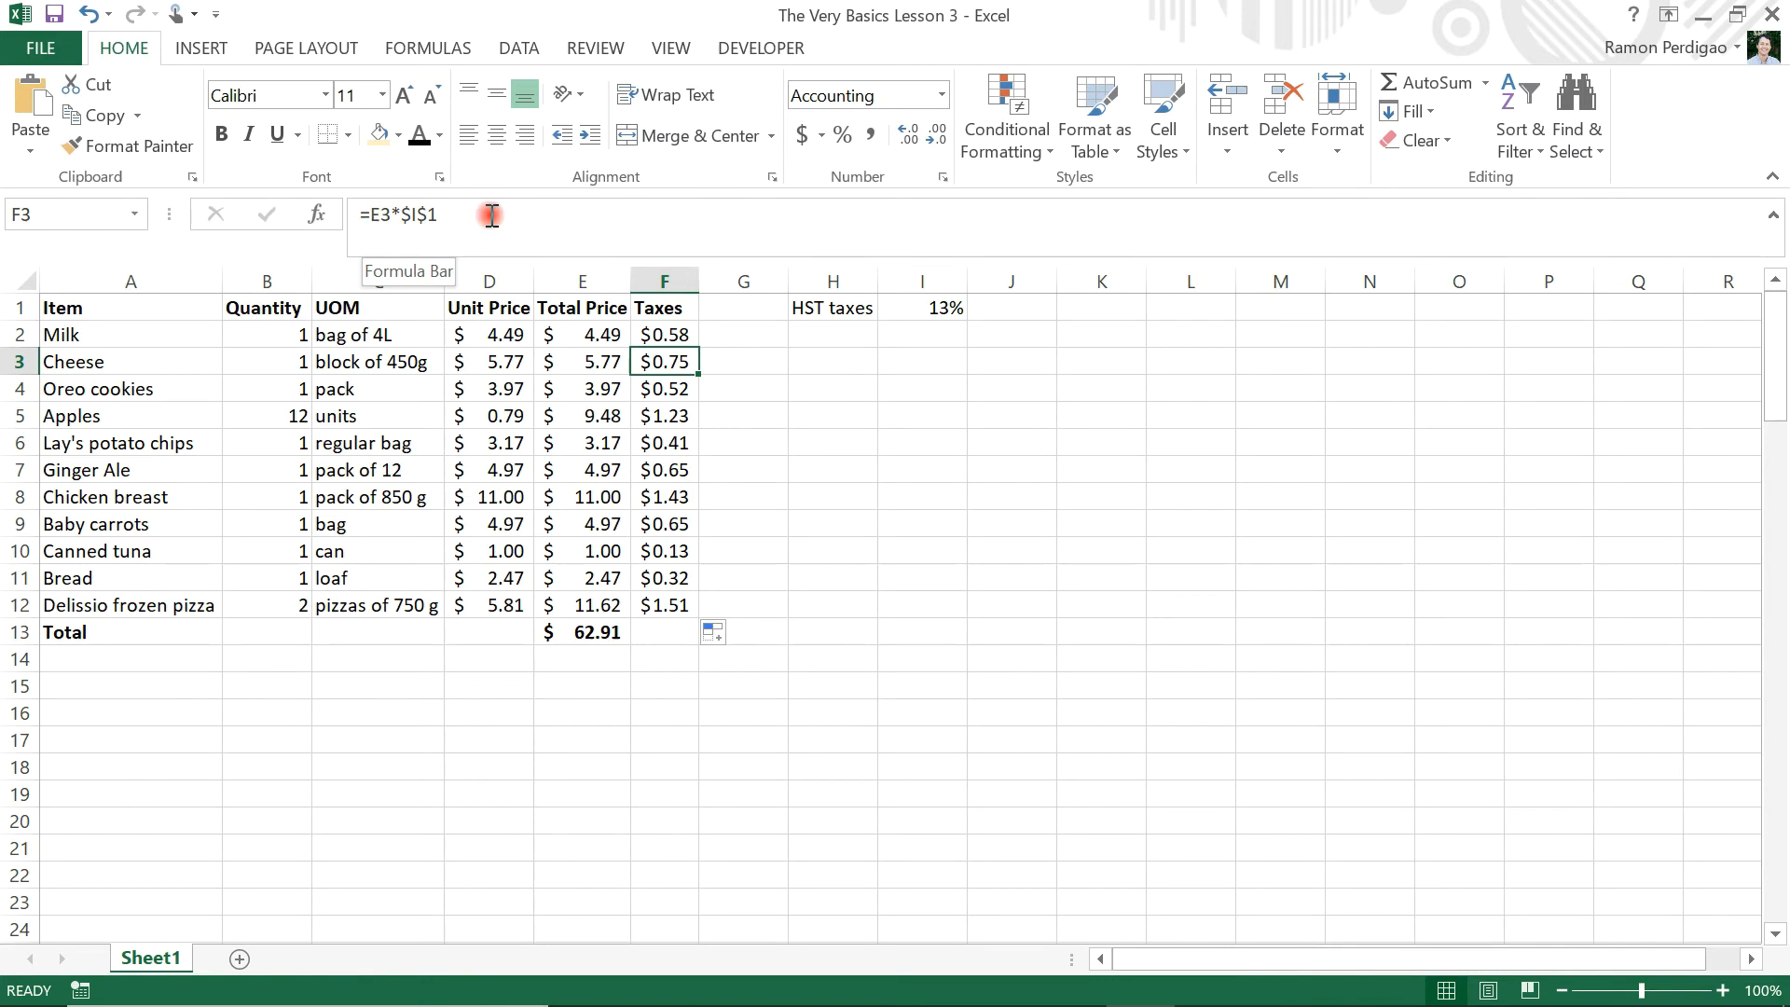
key("Up")
key("Down")
key("Down")
key("Down")
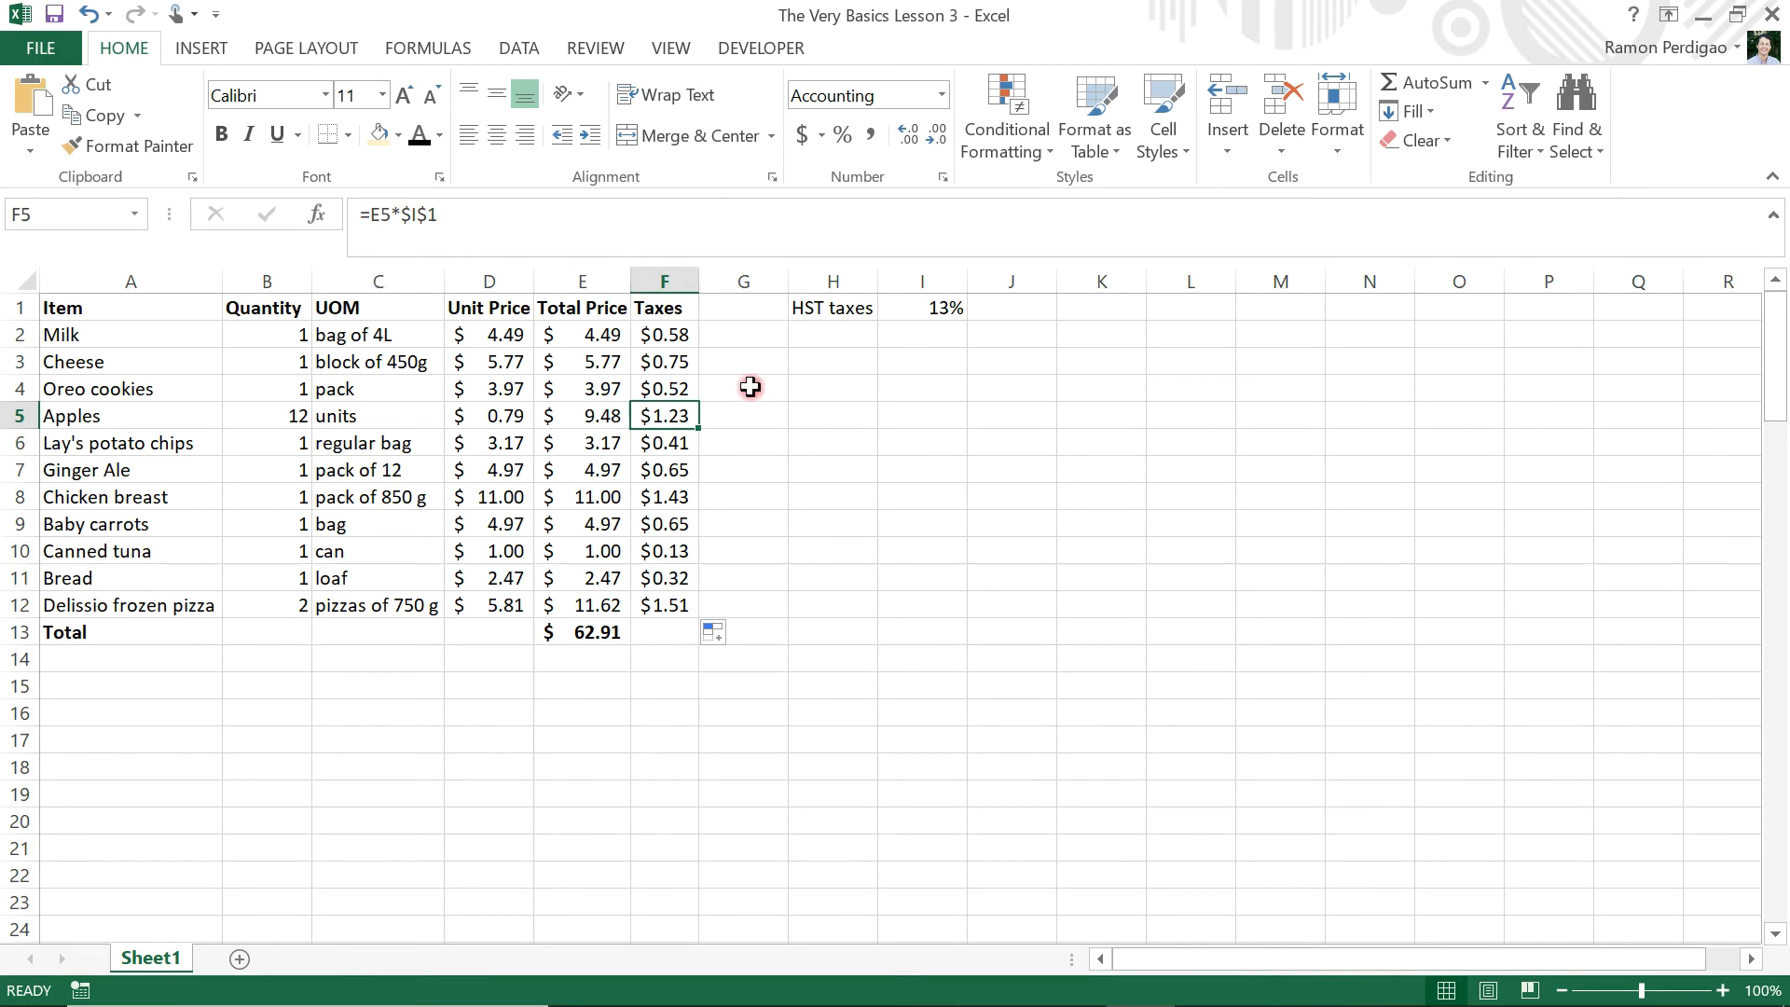
Total the Taxes column in cell F13 with AutoSum over F2:F12
left_click(650, 632)
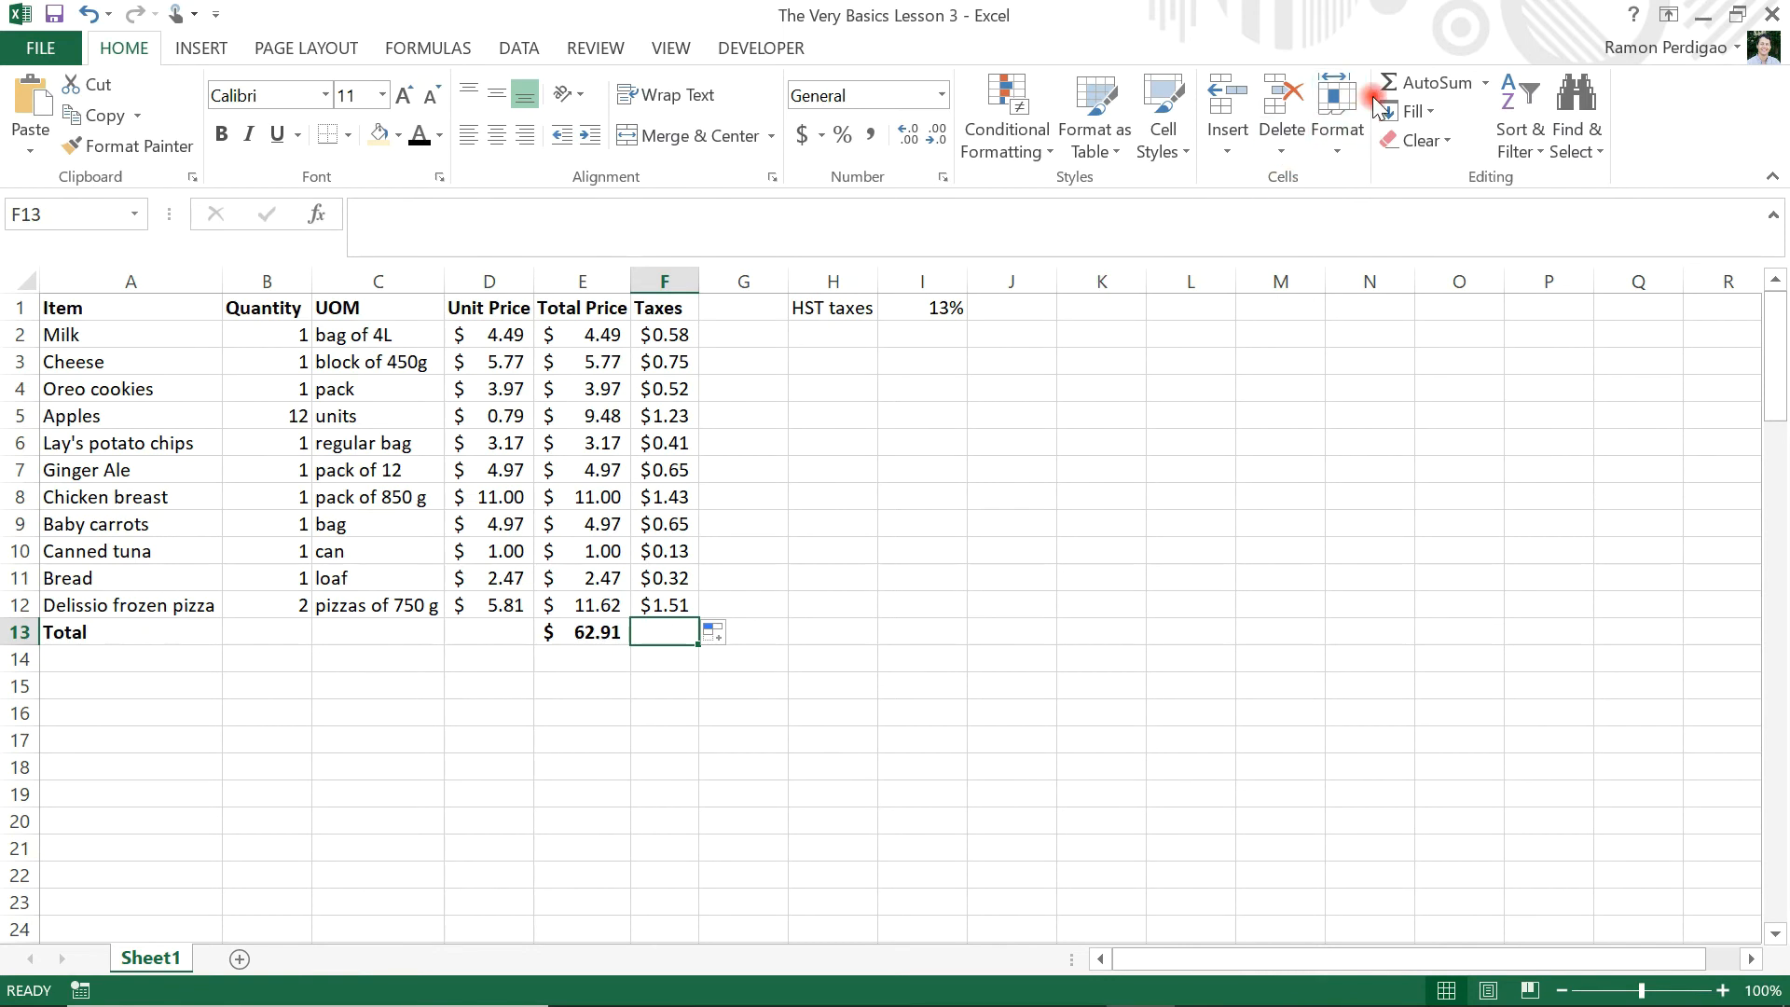
left_click(1401, 82)
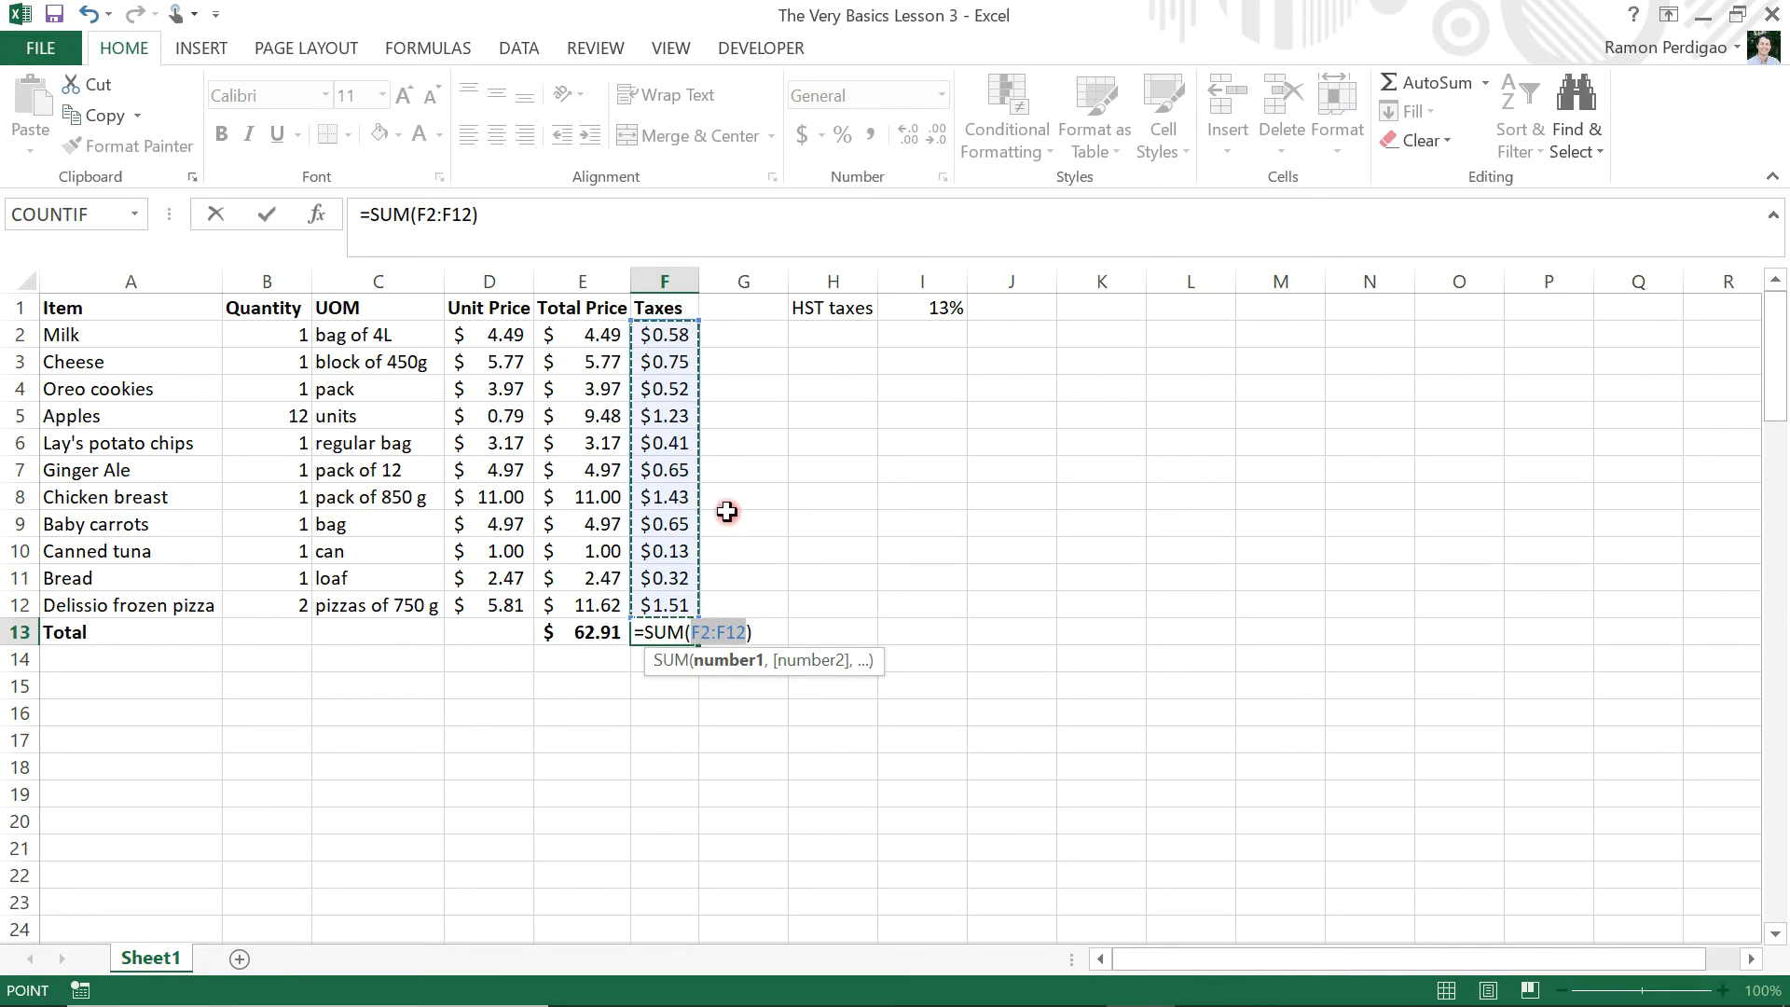
key("Return")
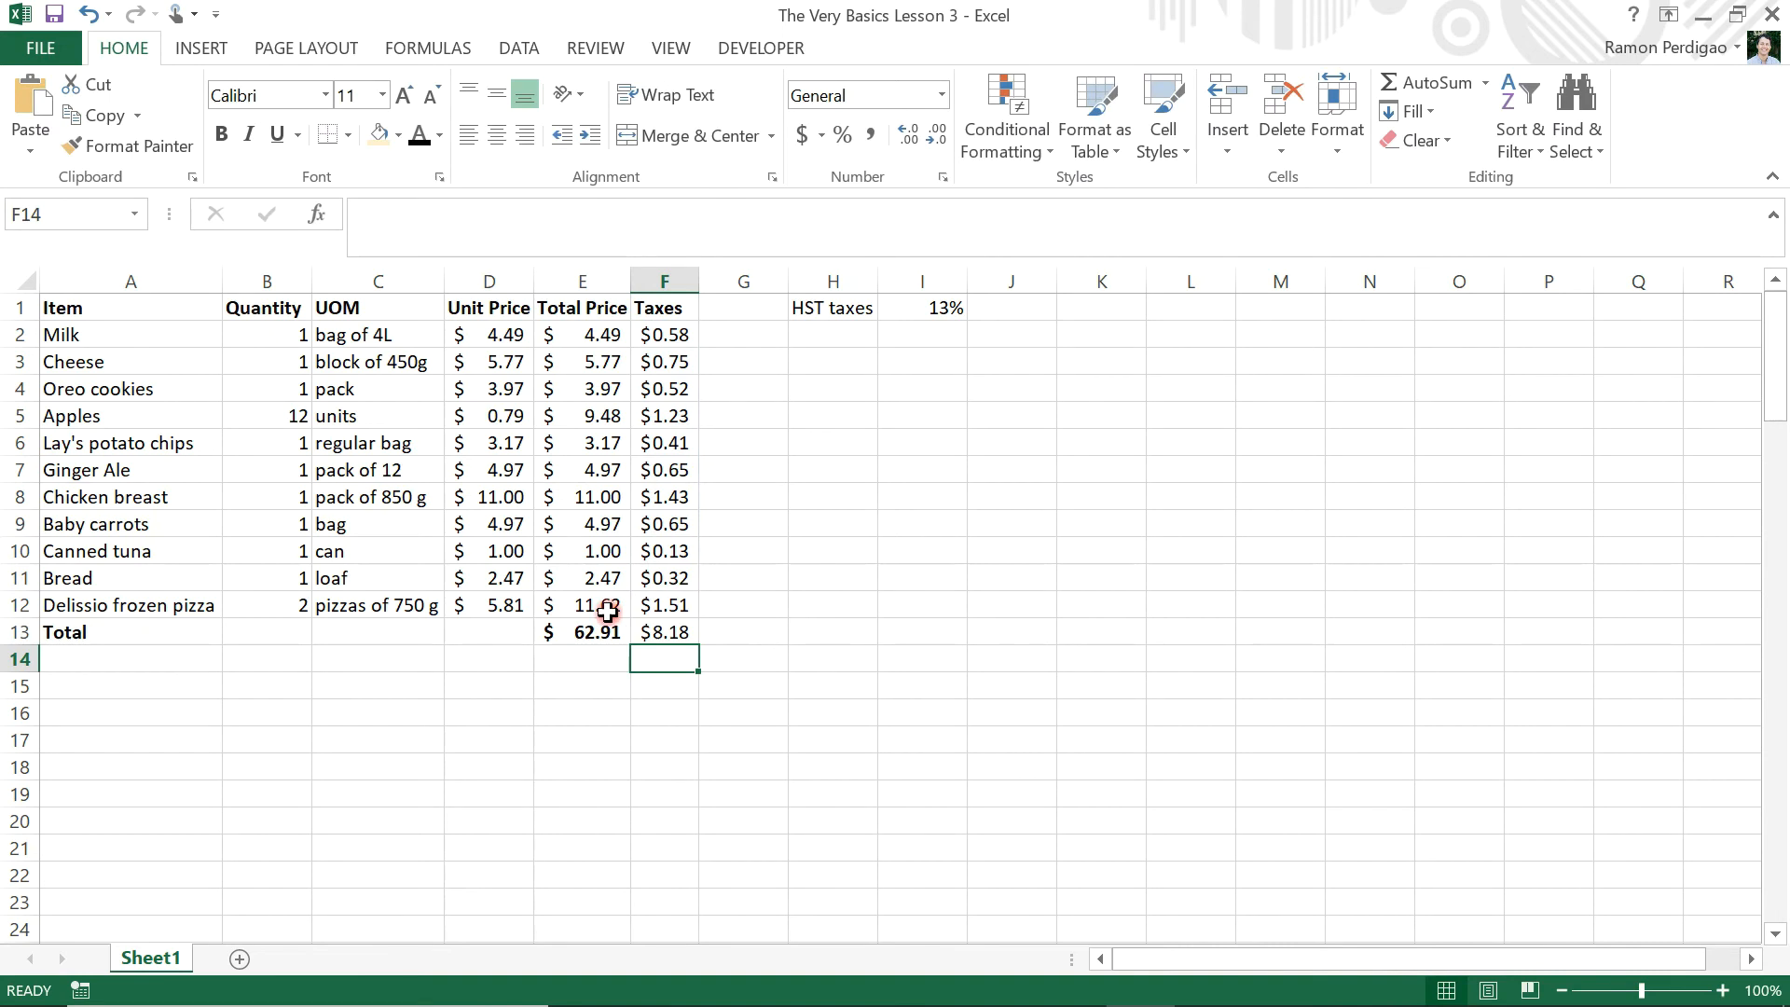
Make the taxes total in cell F13 bold
left_click(662, 630)
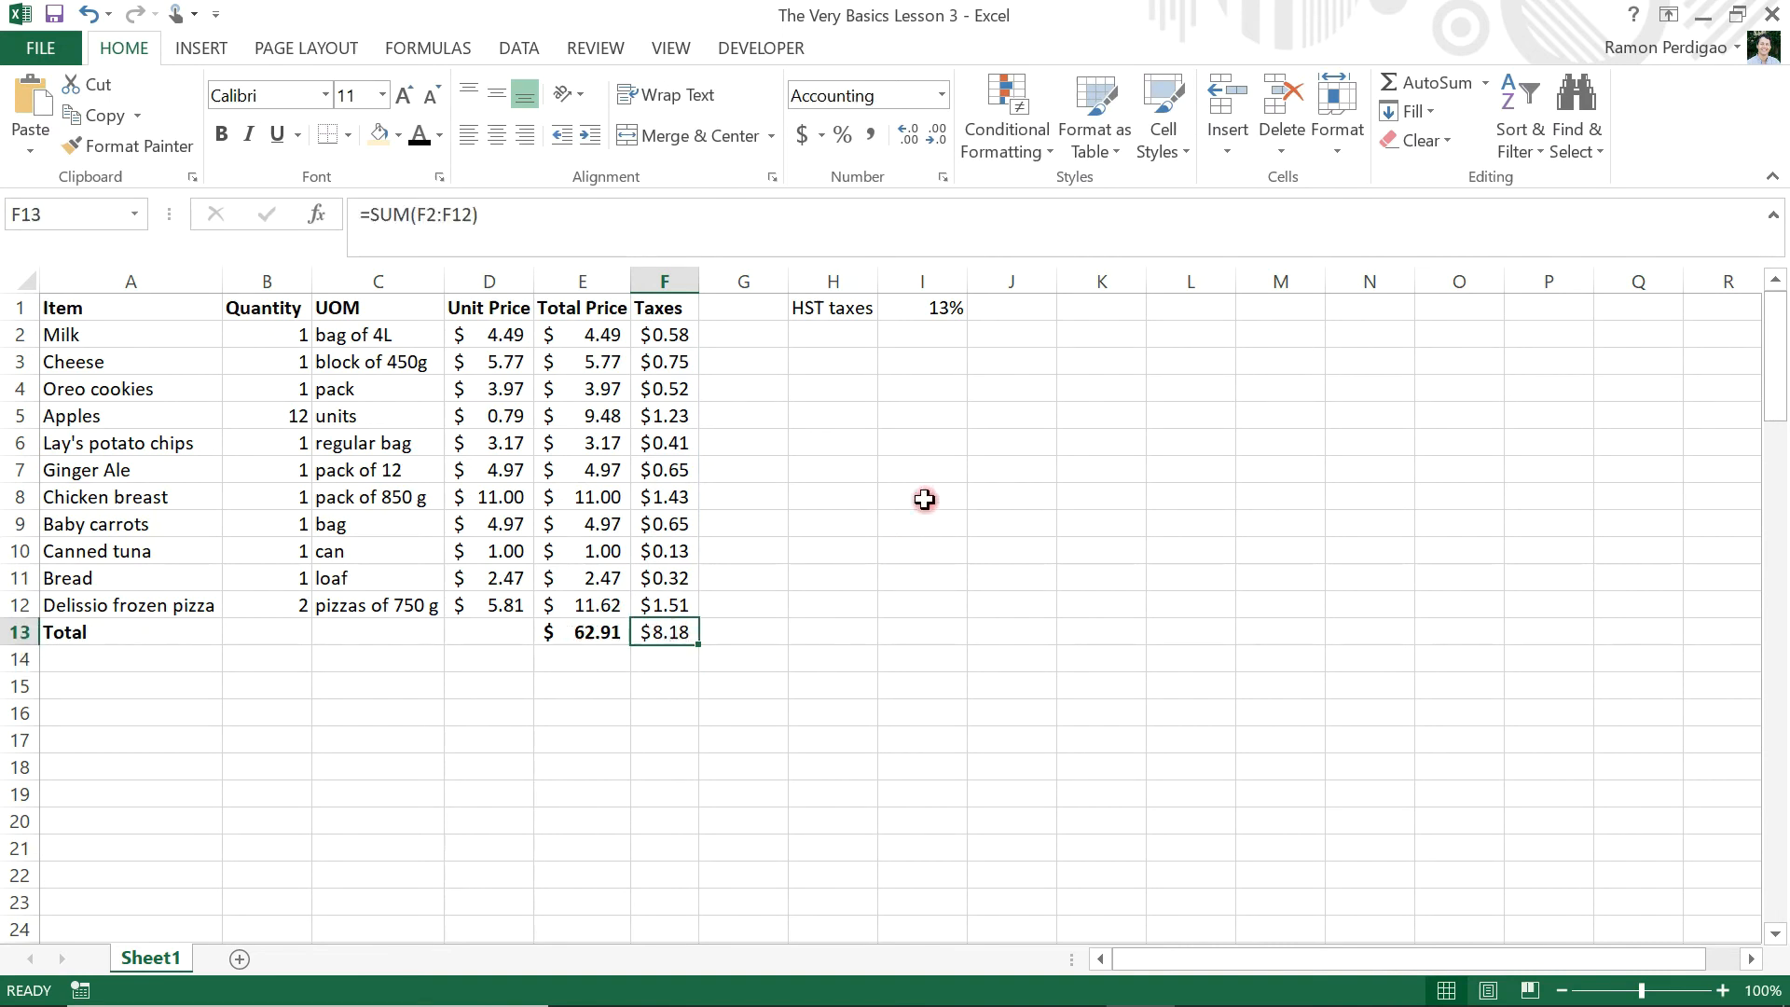
left_click(221, 136)
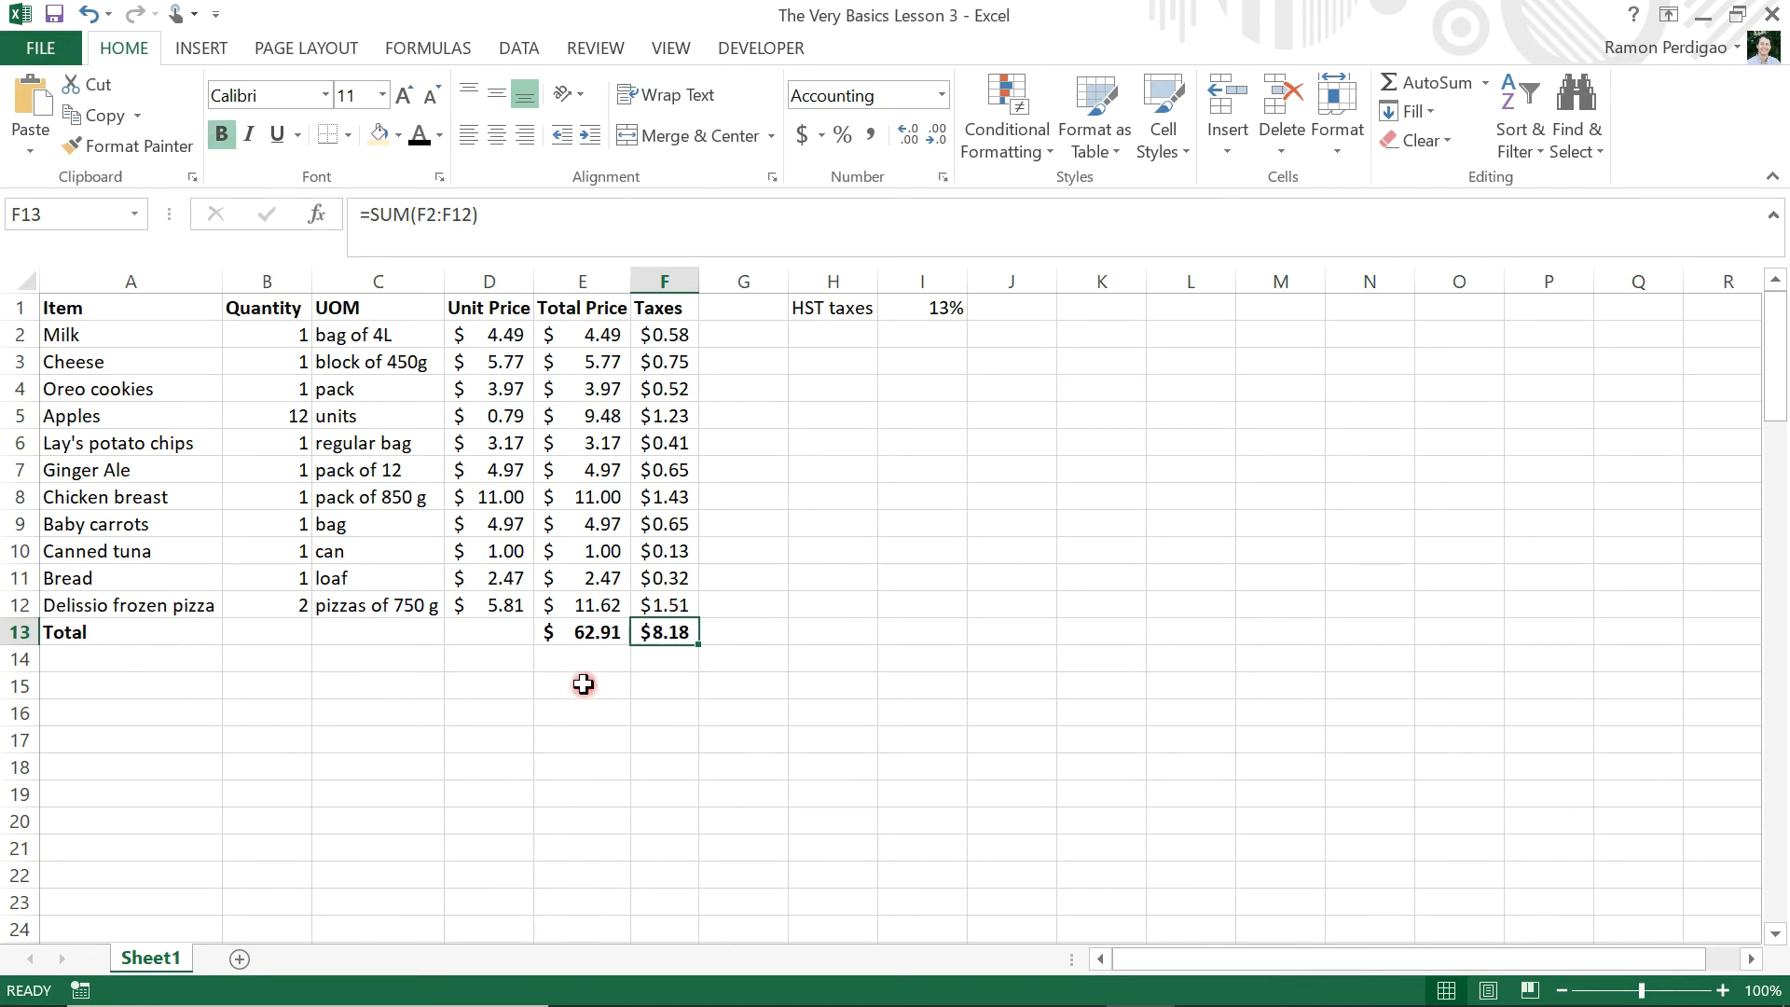
Enter the label "Total prices with taxes" in cell A14, below the Total row
left_click(140, 659)
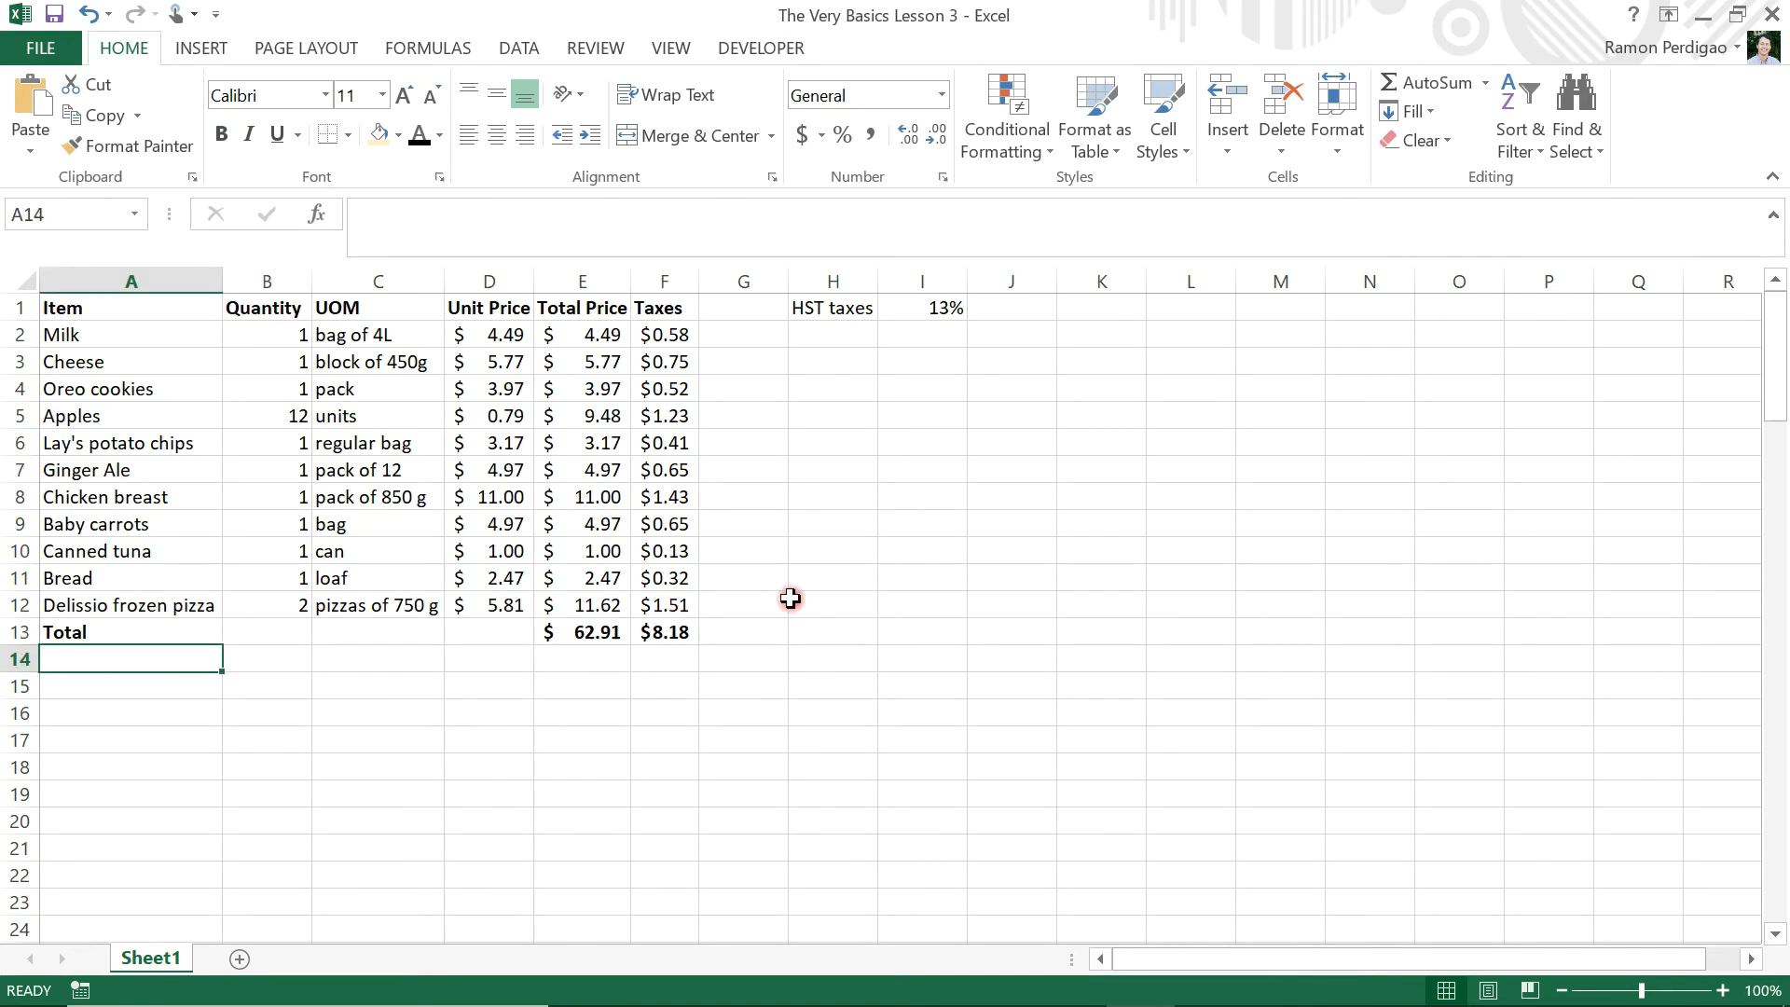
type("Total ")
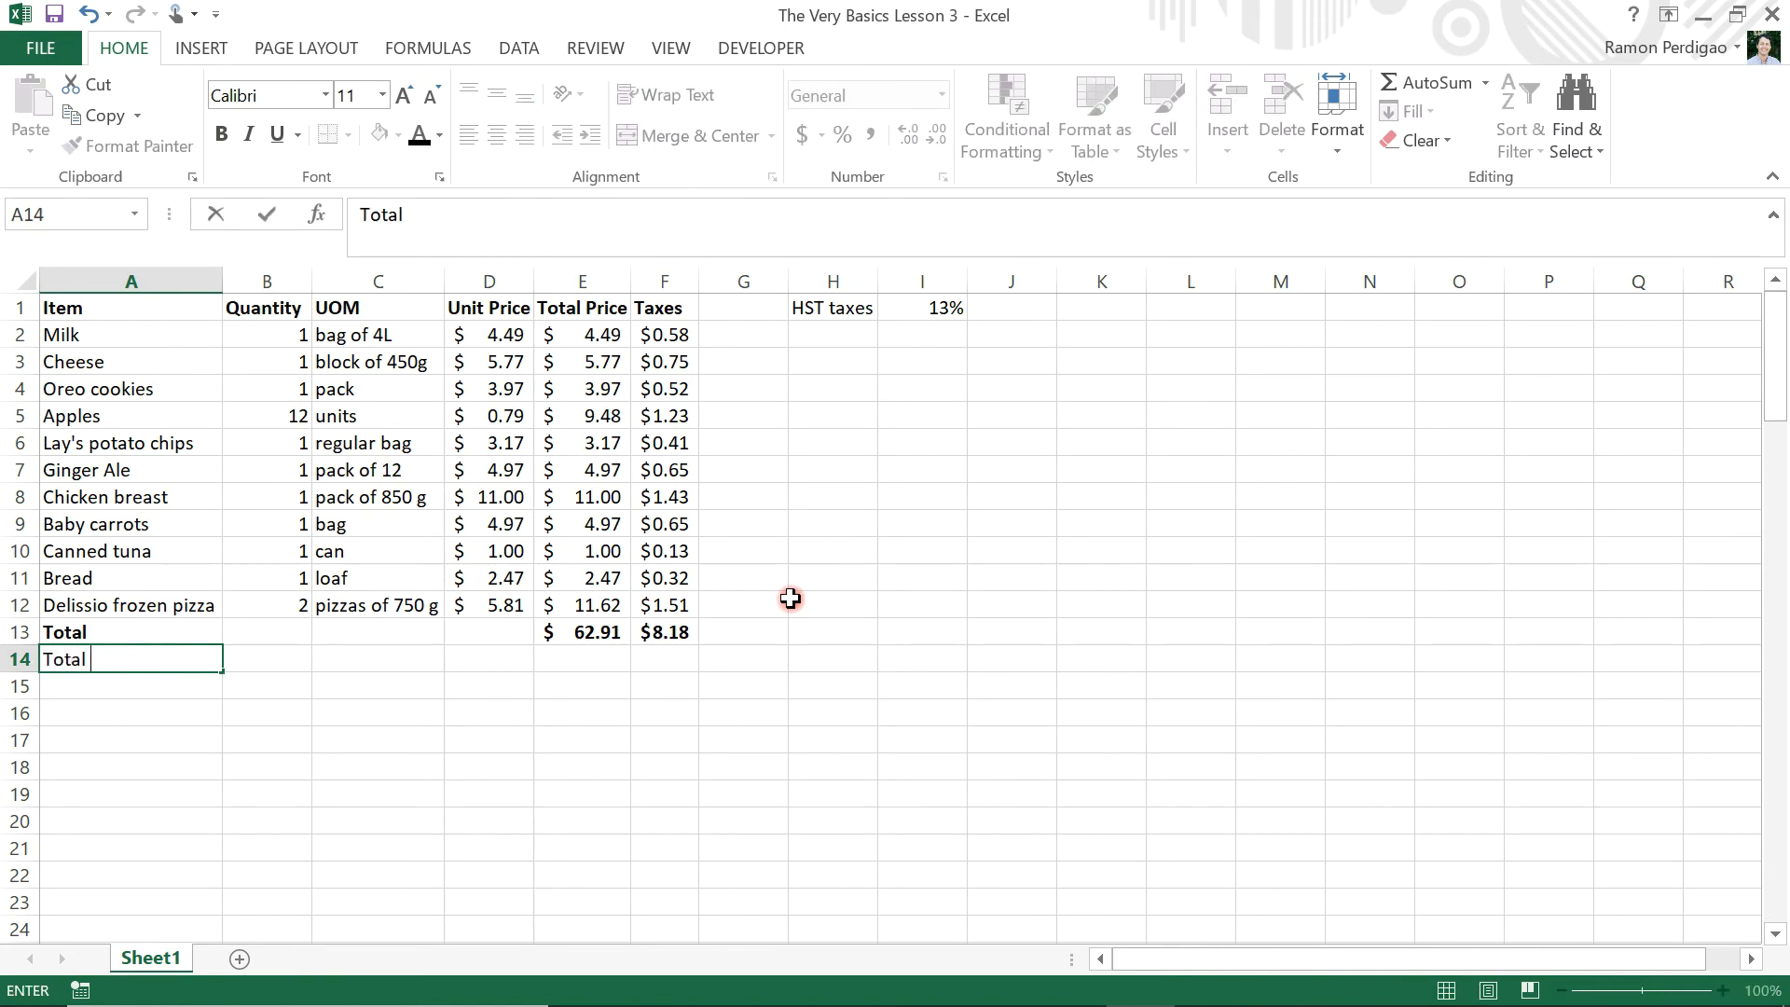
type("prices with")
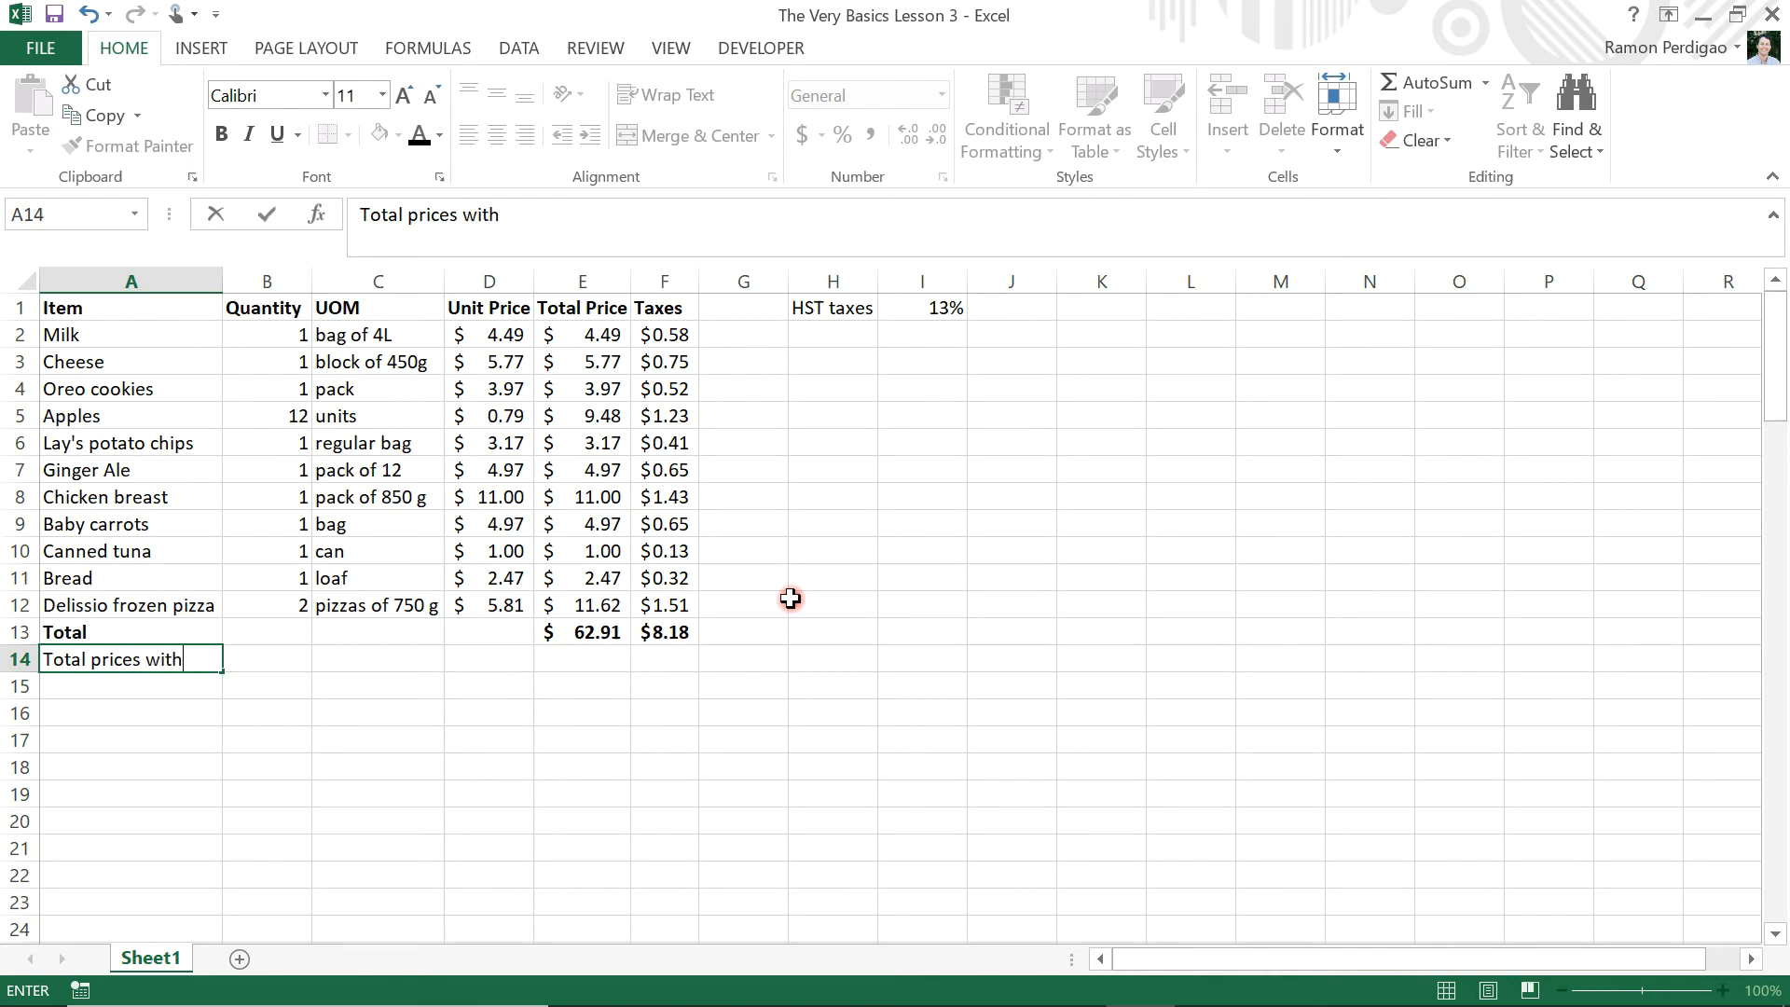
type(" taxes")
key("Tab")
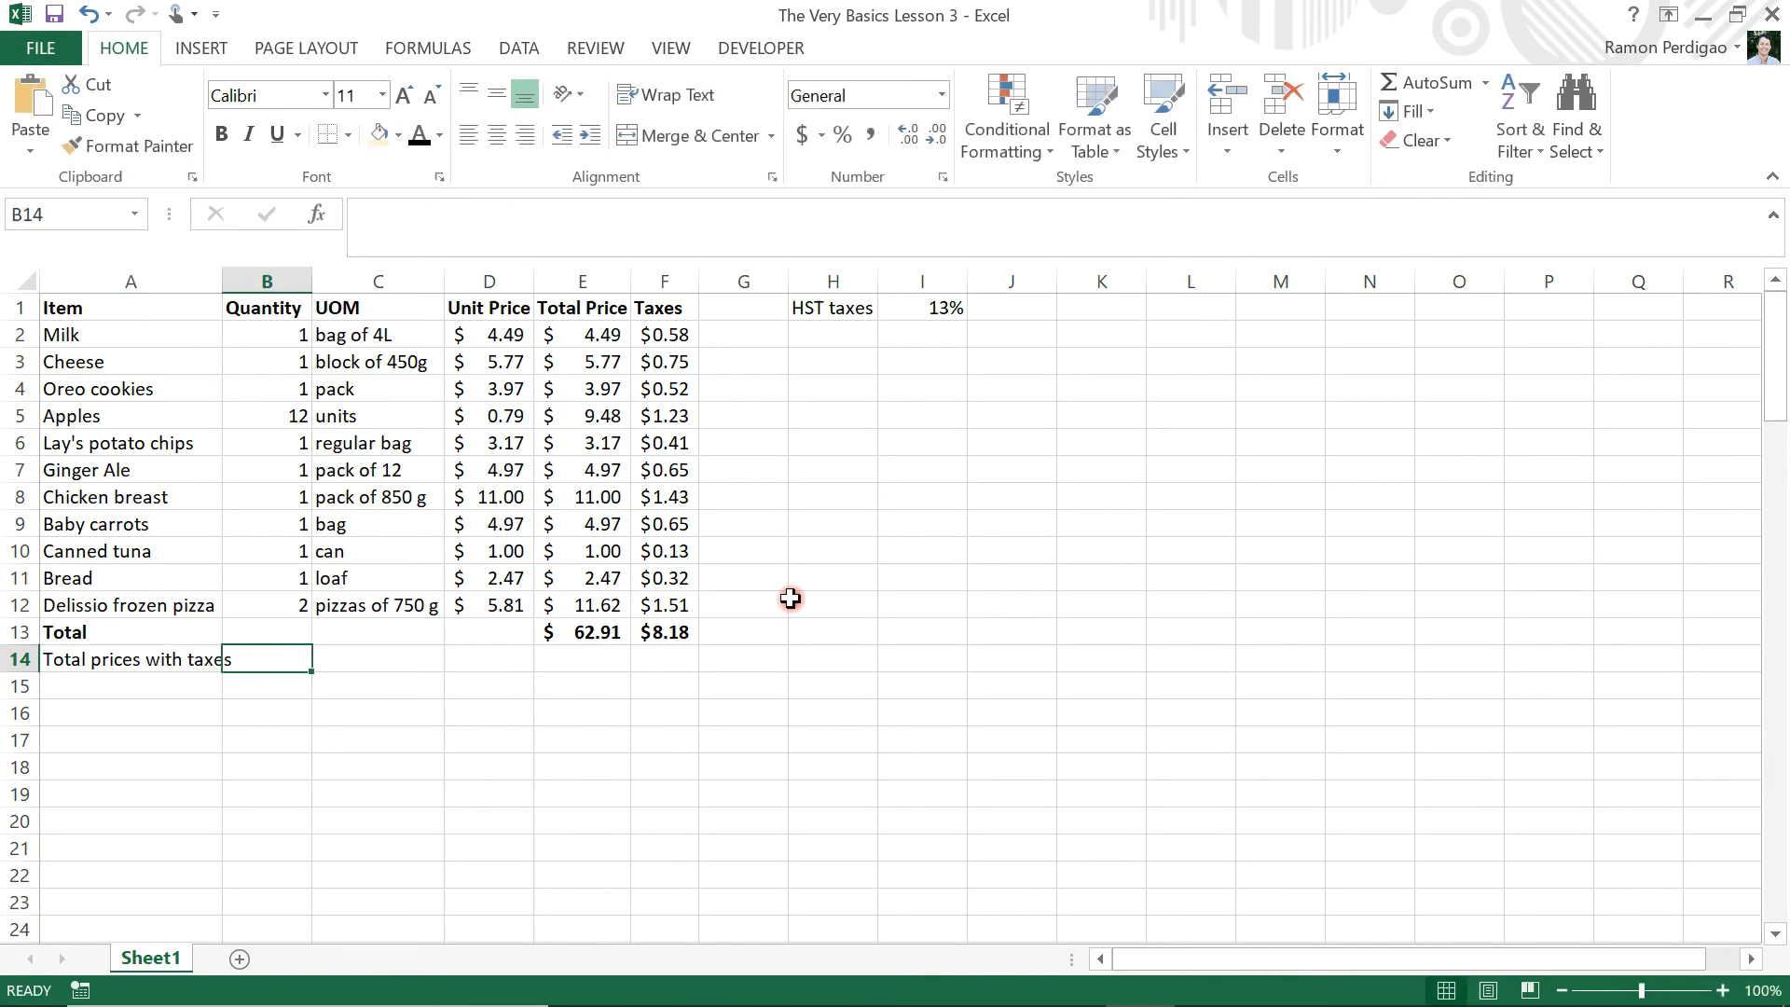
Fit column A's width to its contents and make the label in A14 bold
double_click(222, 277)
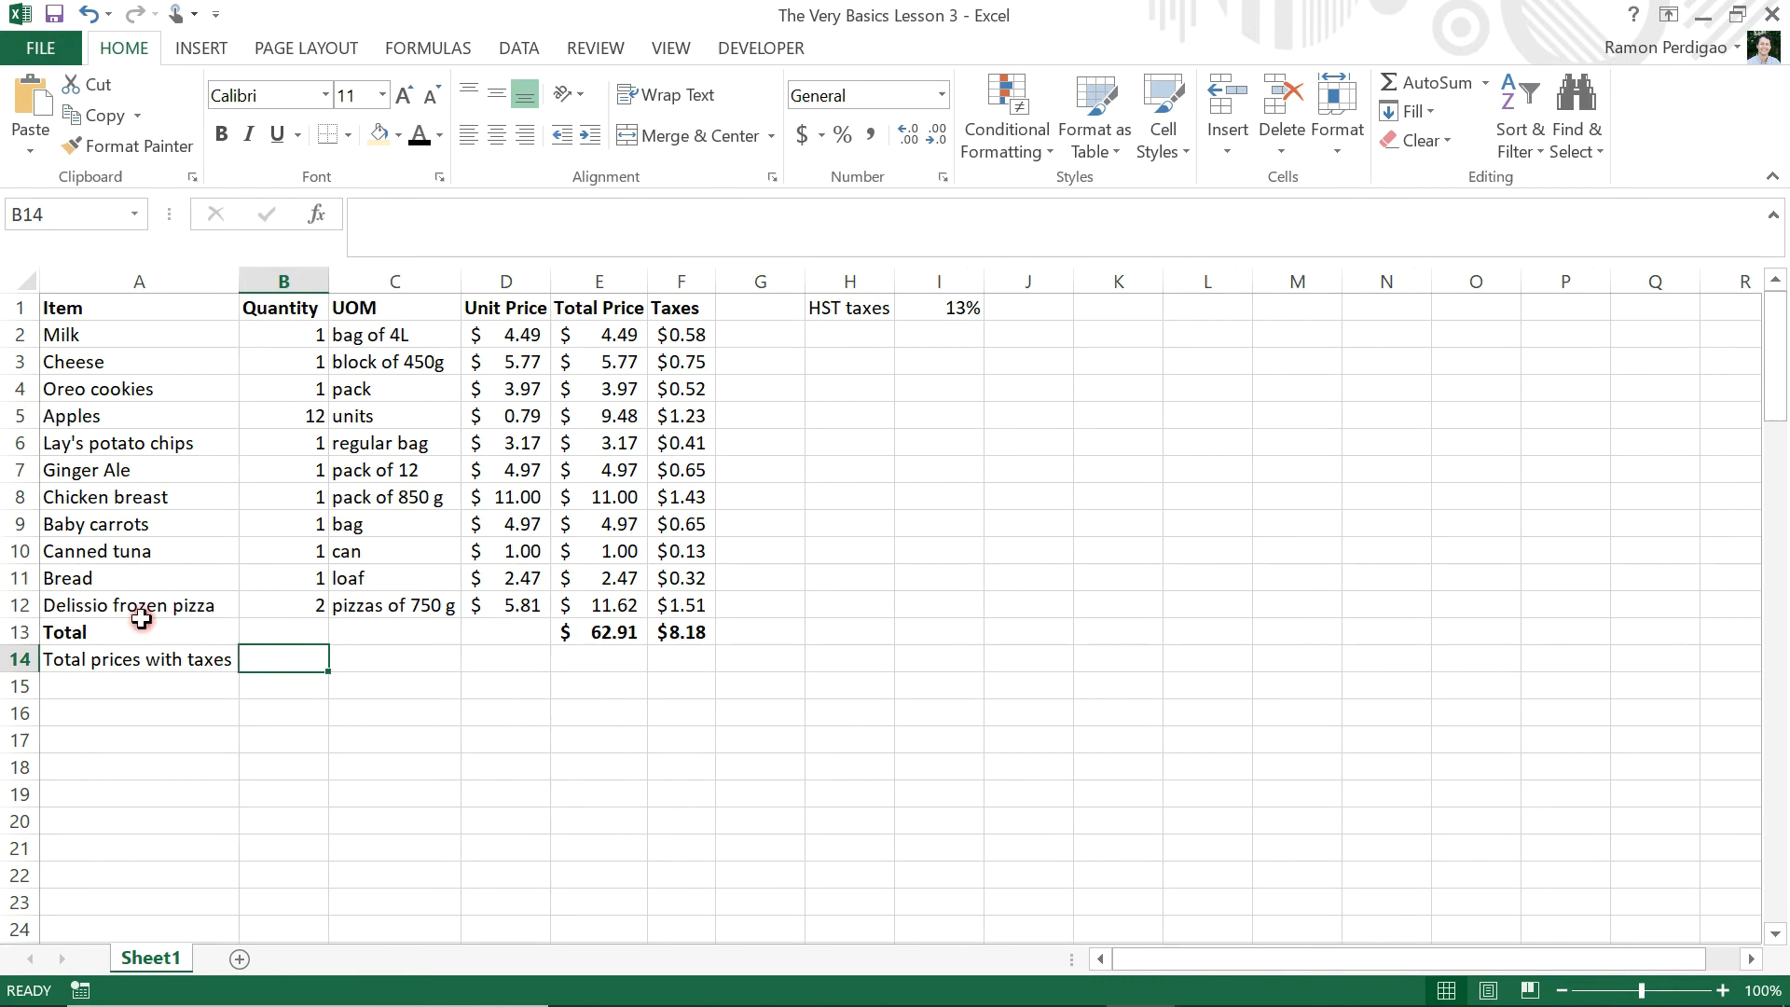
left_click(61, 659)
left_click(221, 133)
Enter the formula =E13+F13 in cell F14 and make the result bold
left_click(675, 661)
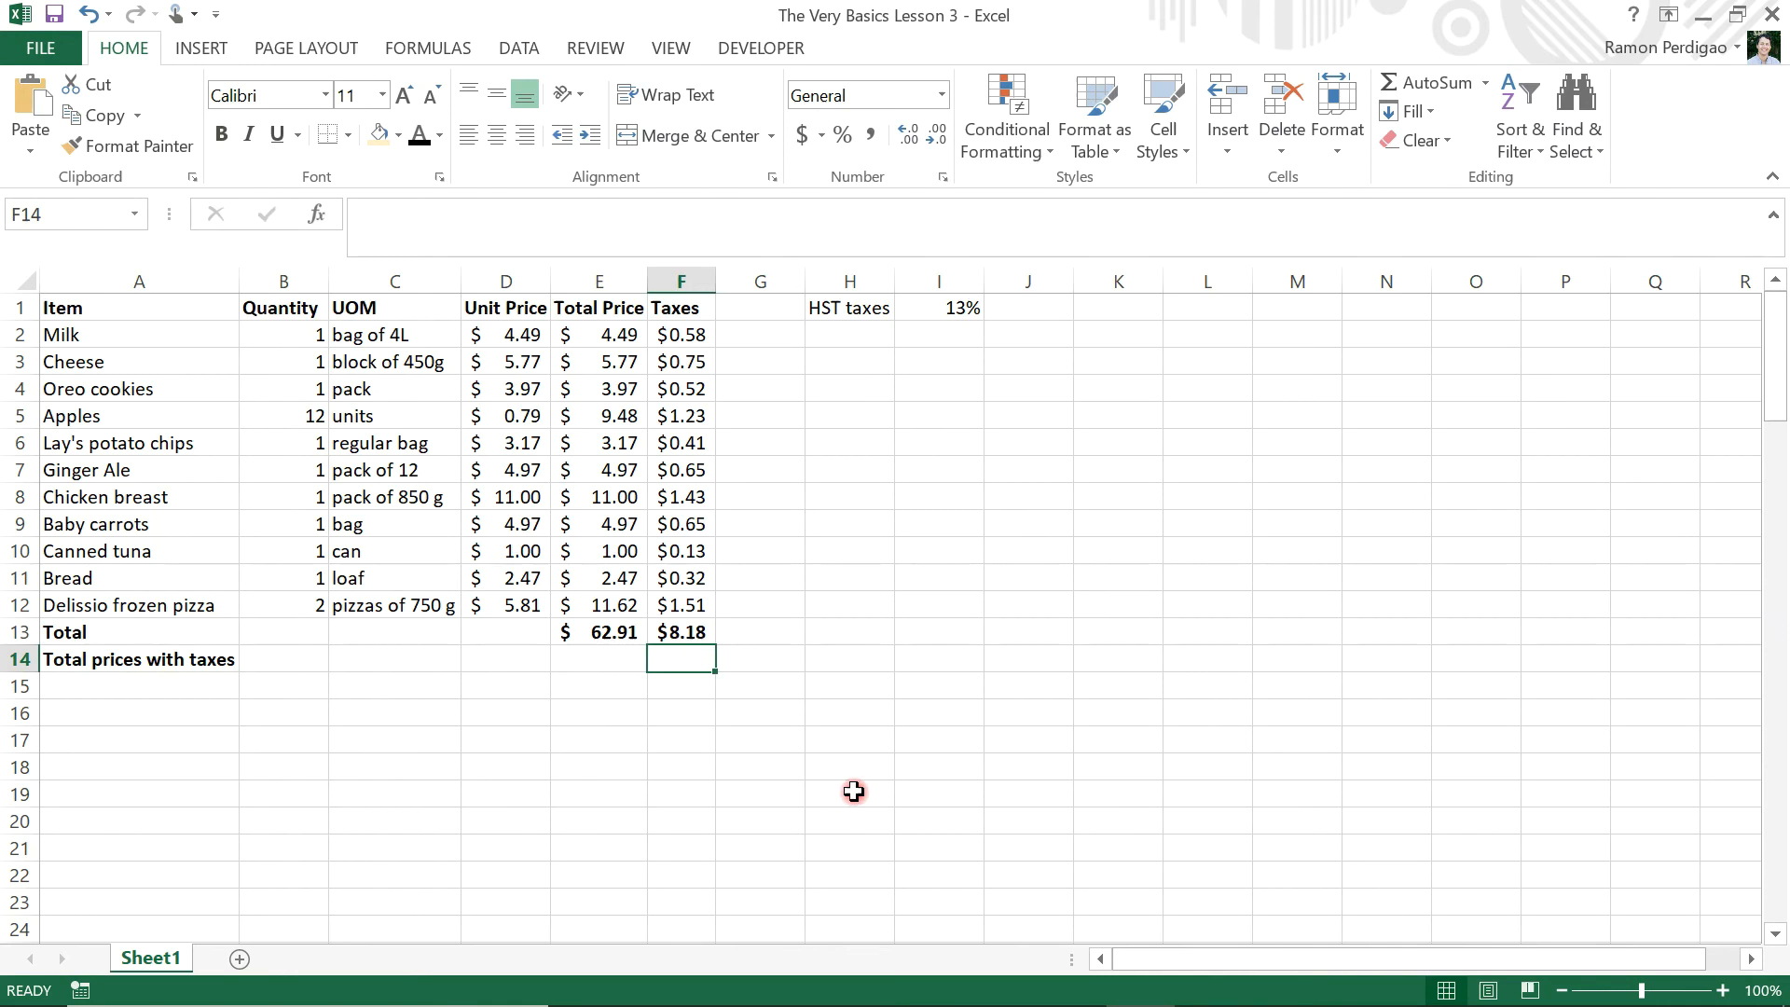
type("=")
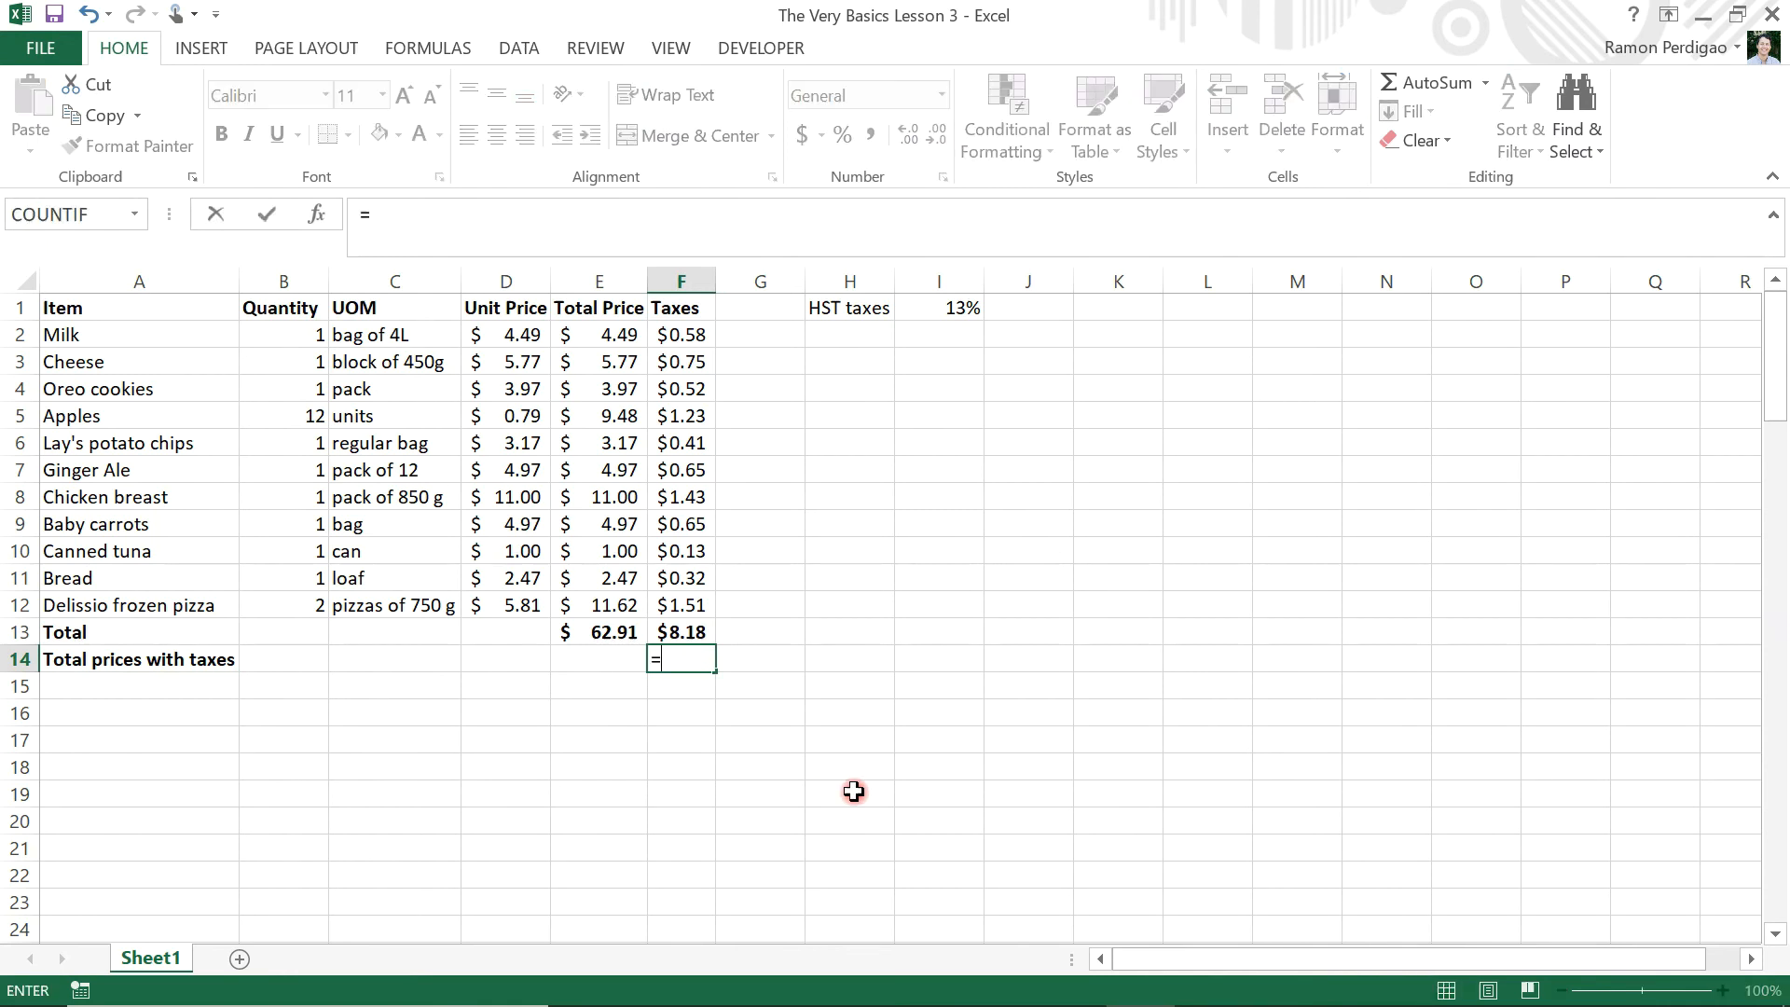
left_click(608, 627)
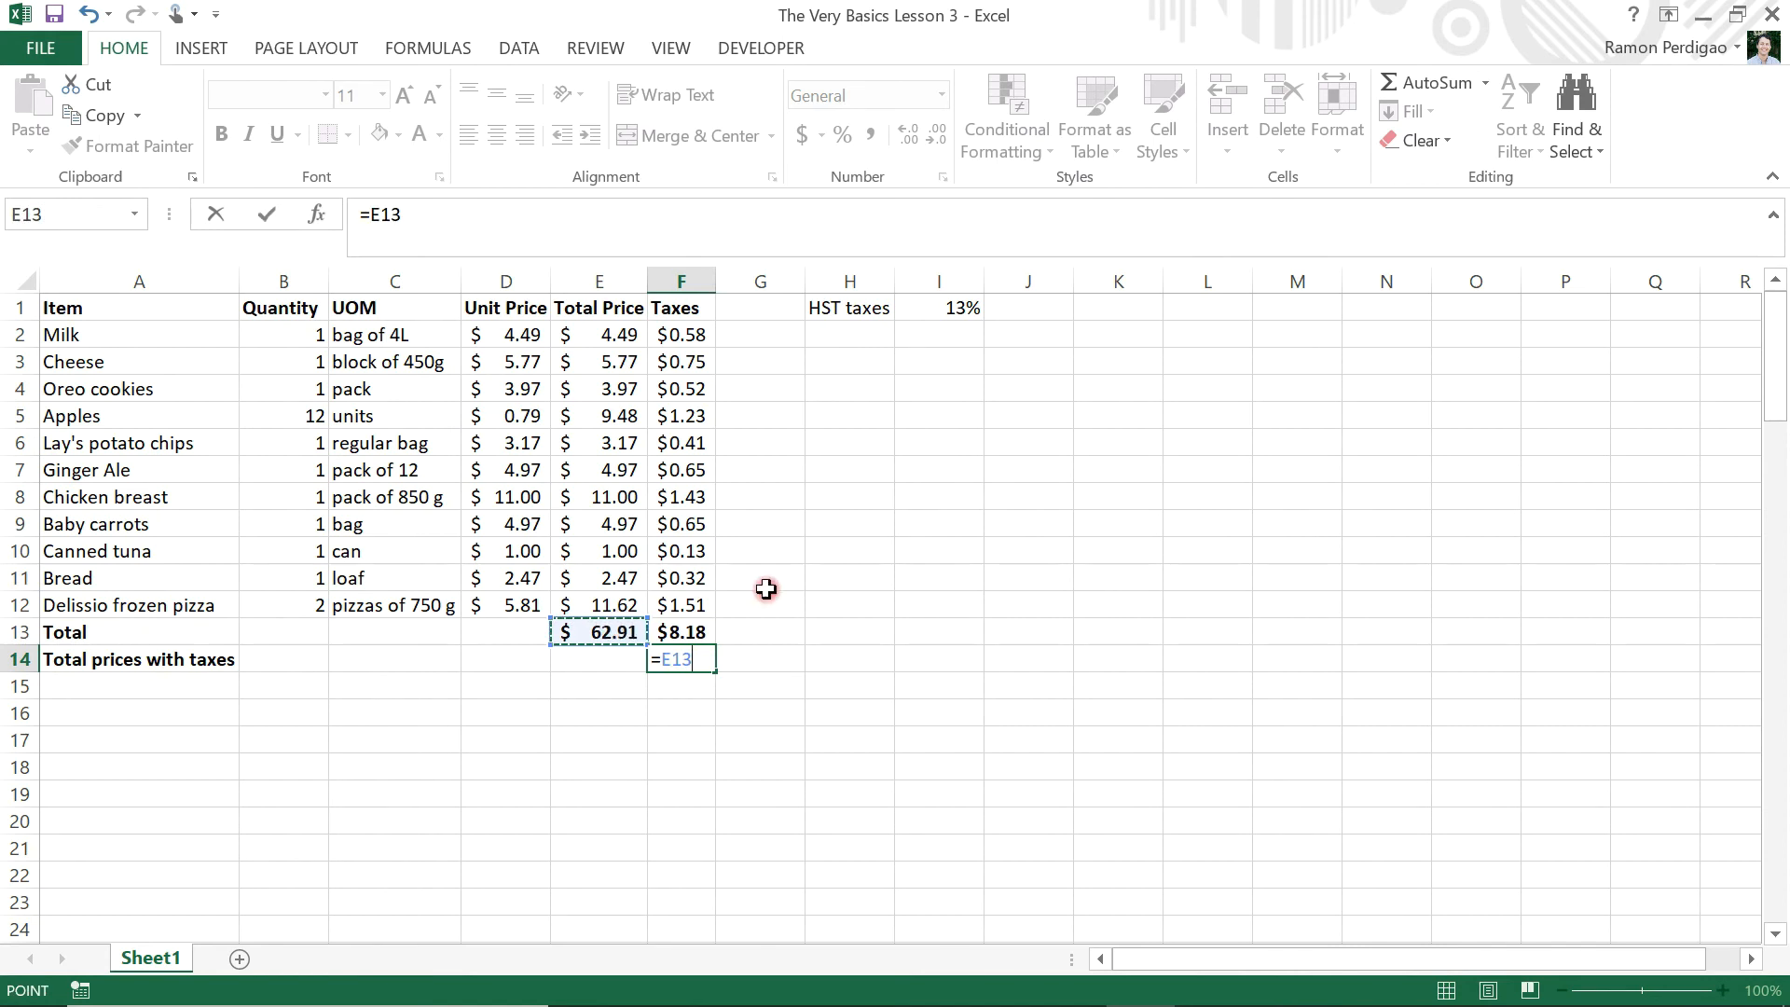
type("+")
left_click(690, 629)
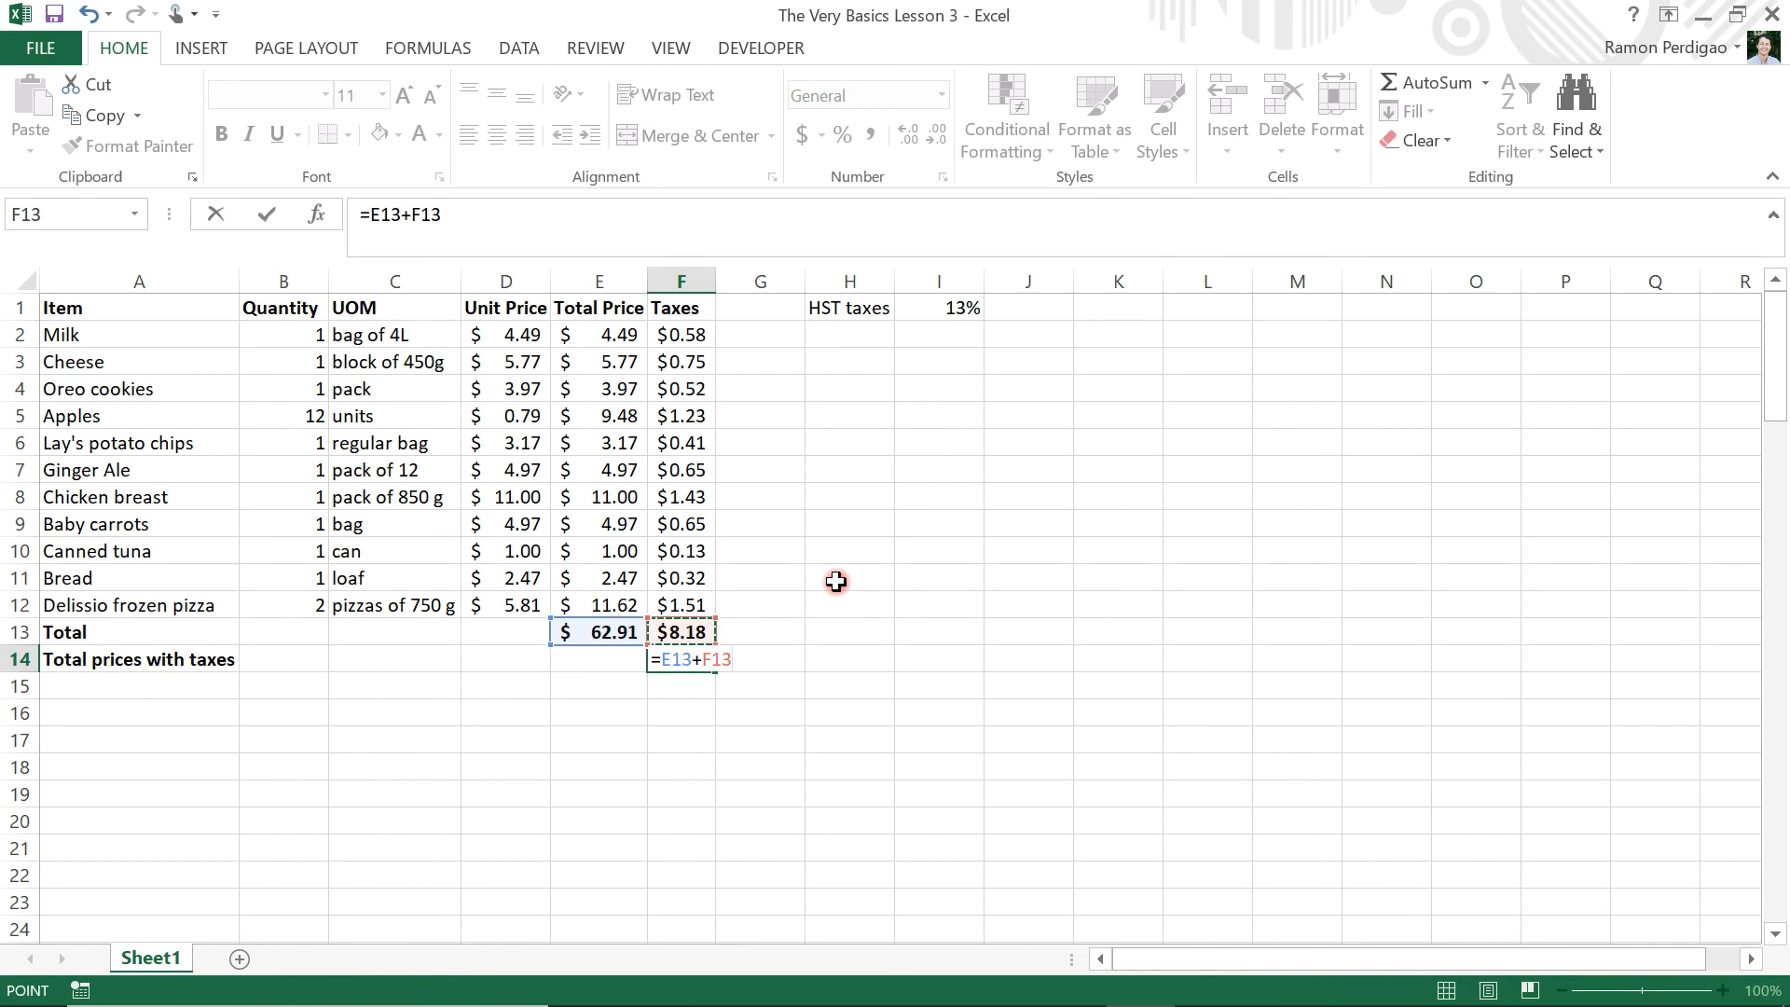
key("Return")
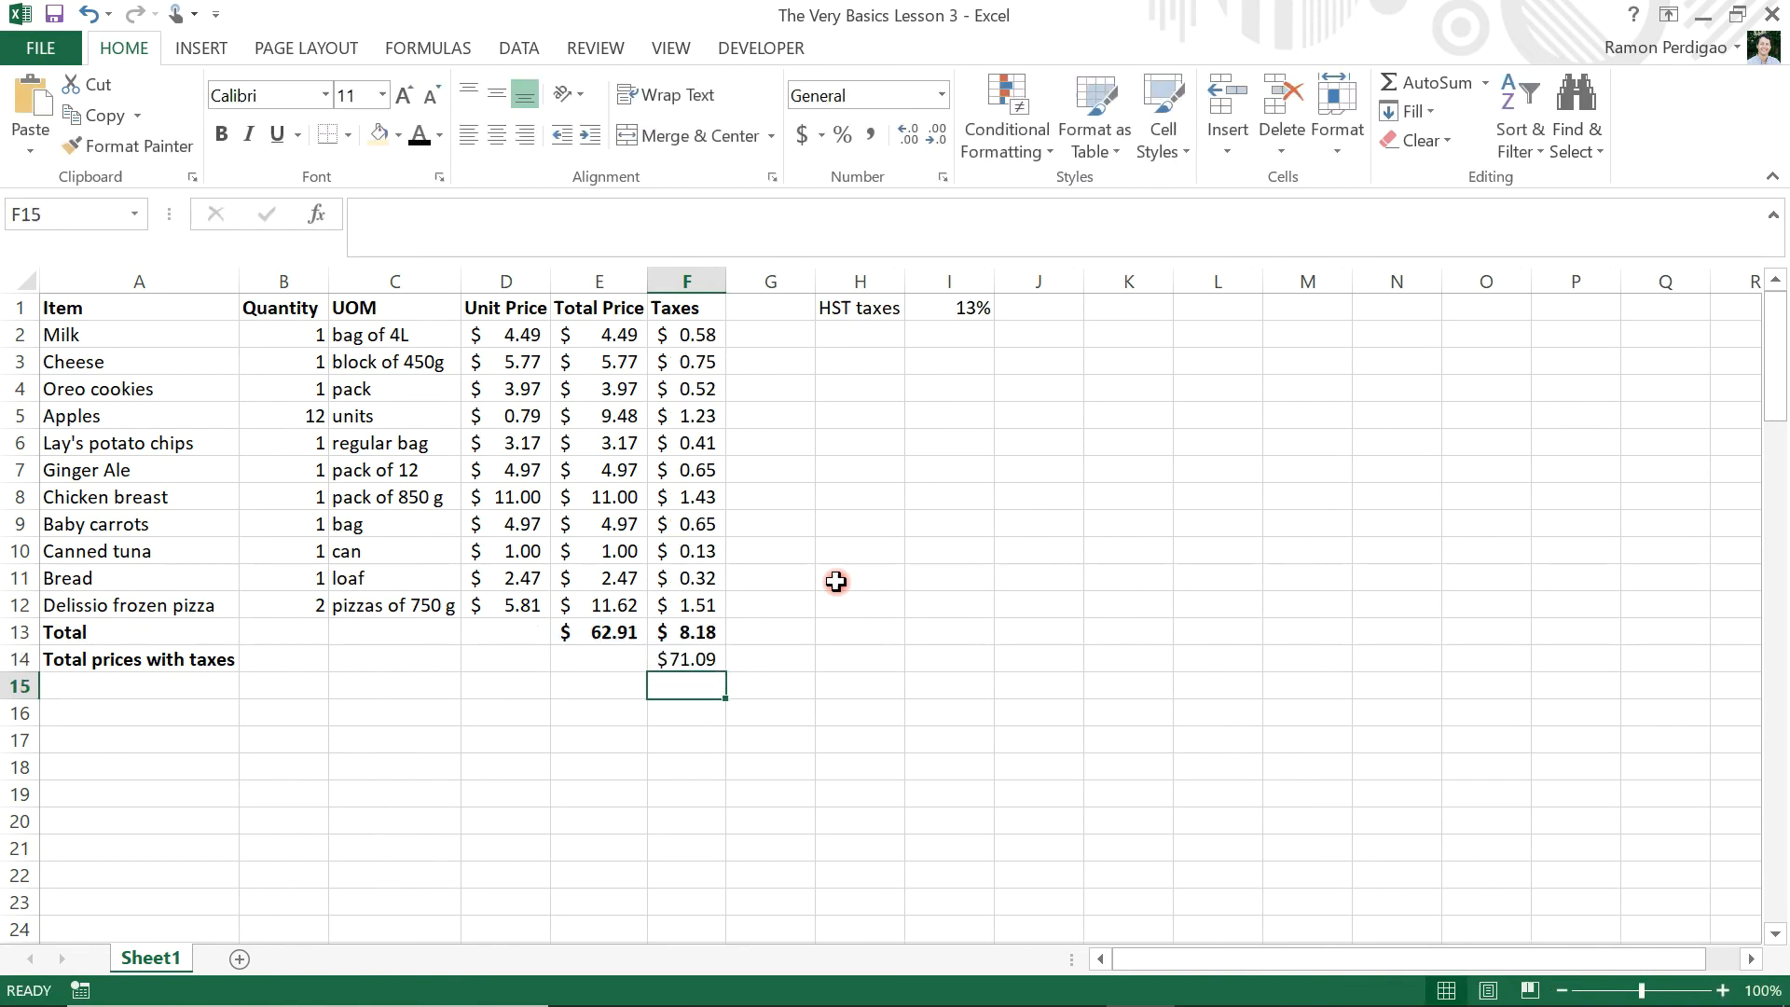
left_click(695, 659)
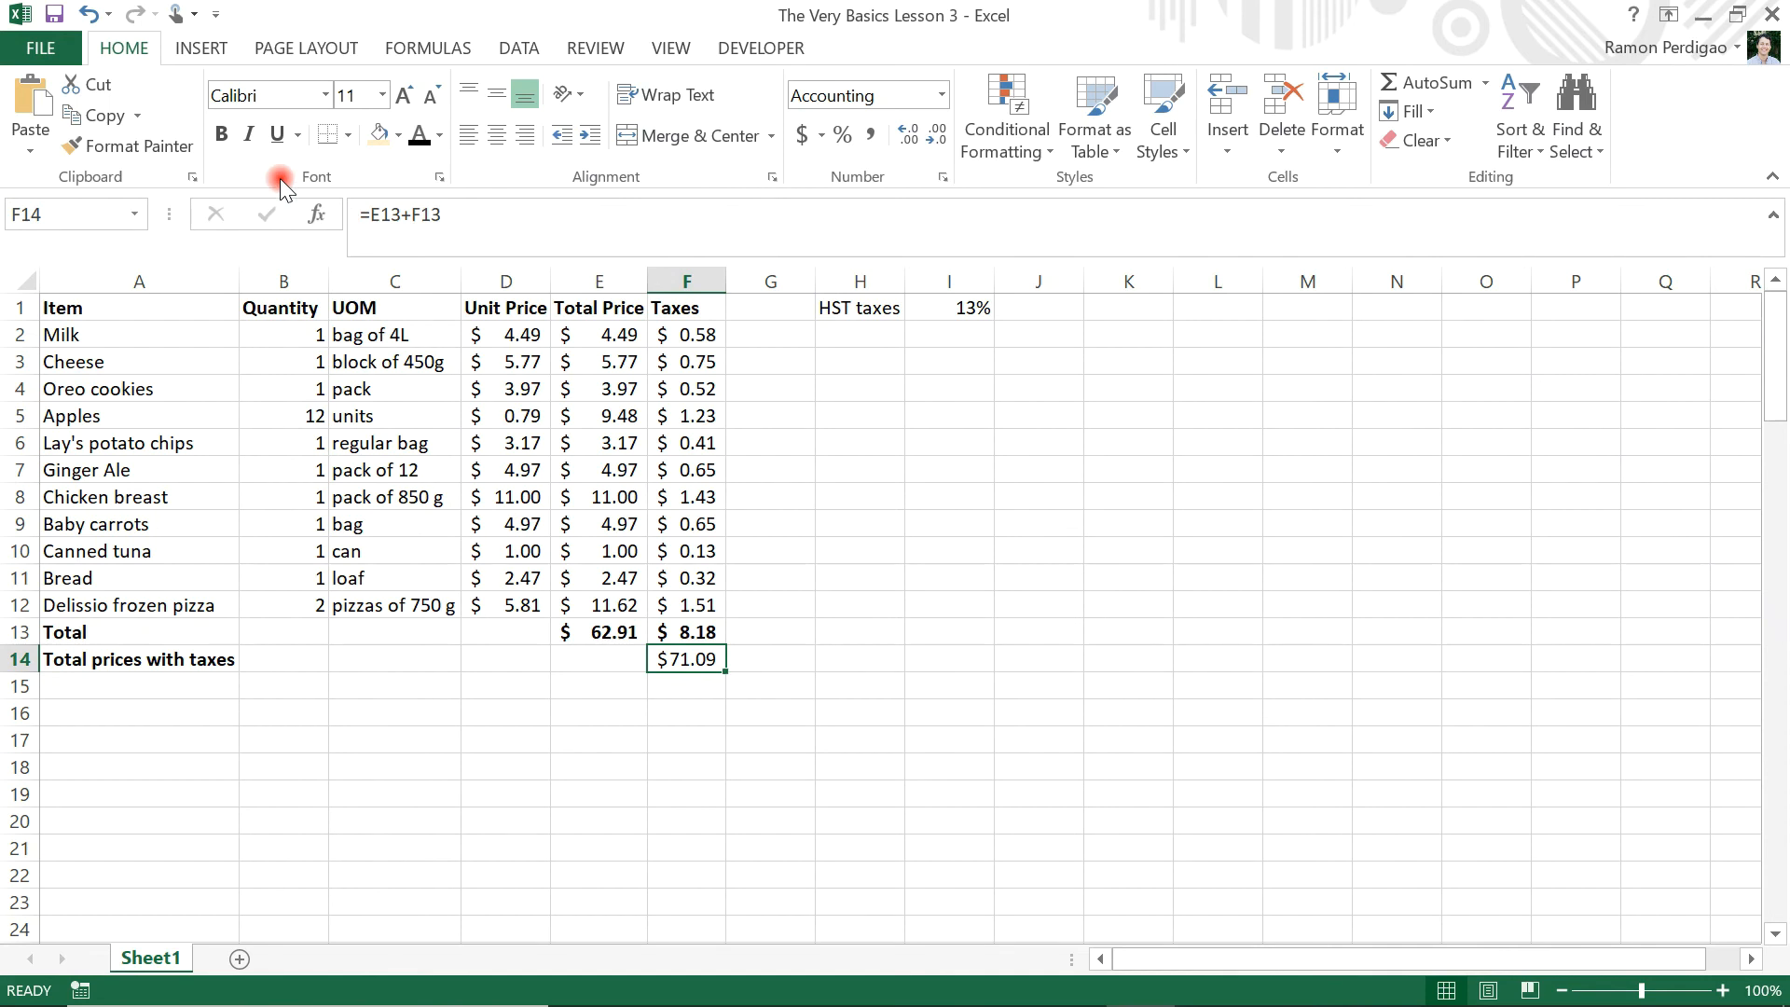
left_click(223, 136)
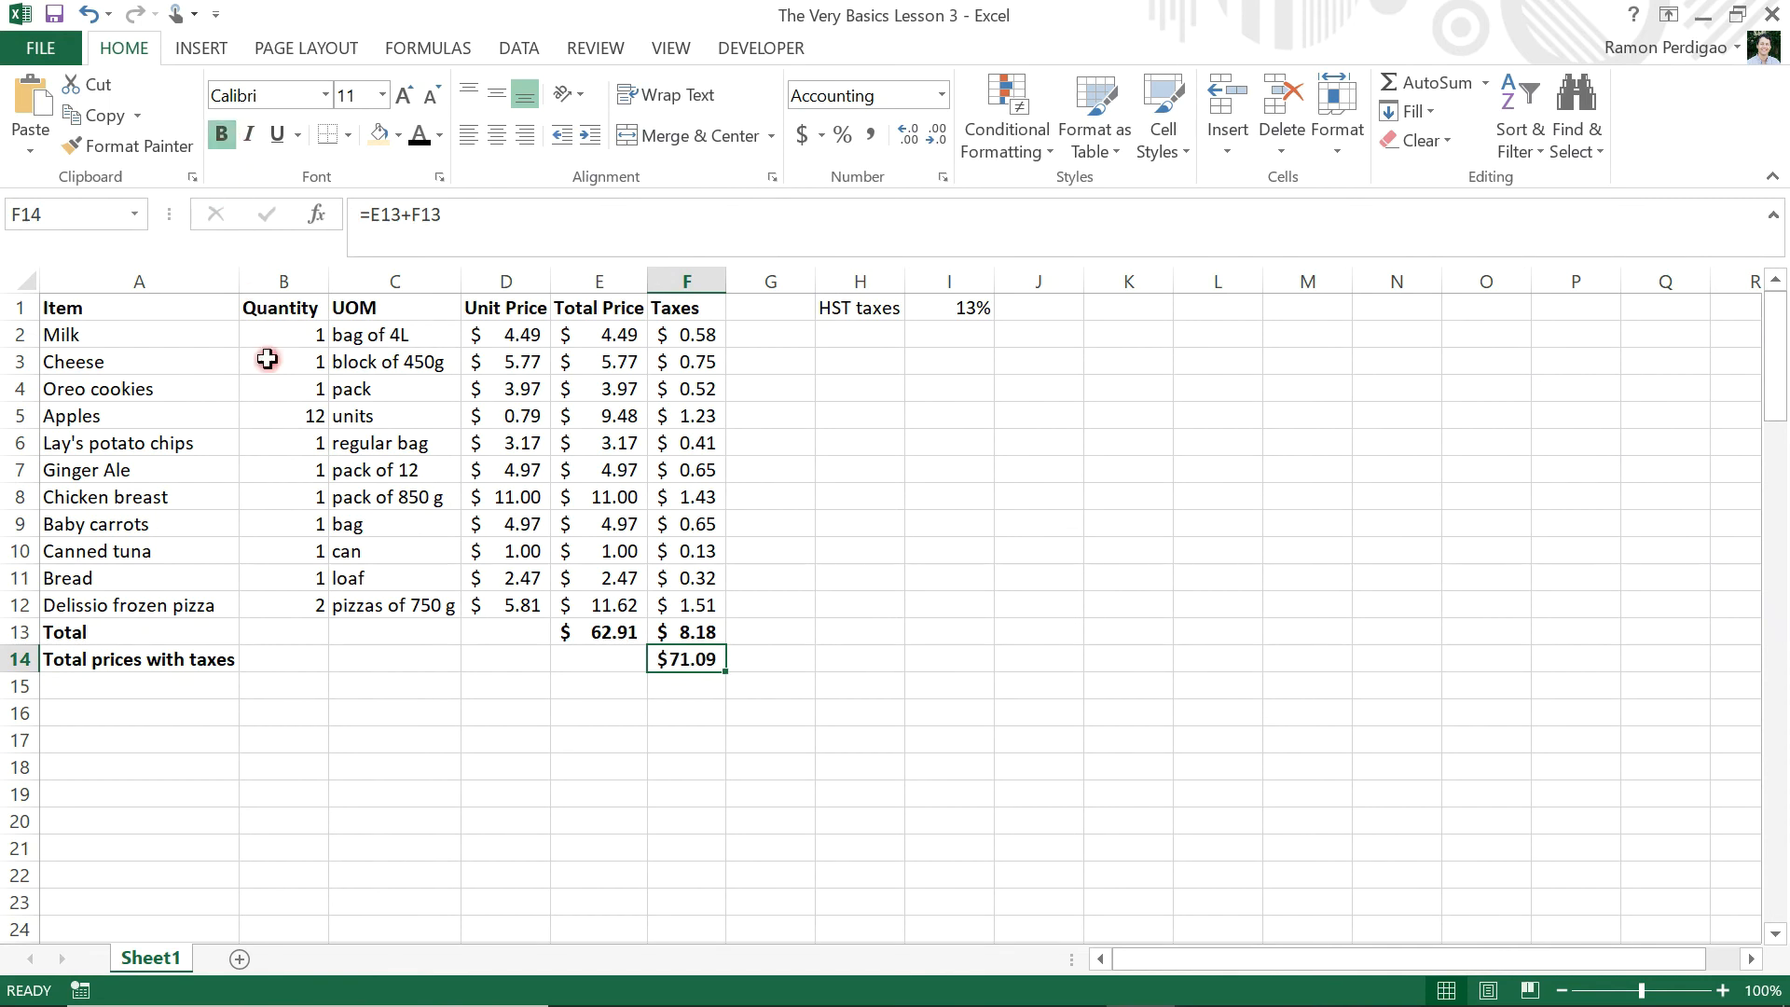
Shade the range A14:F14 with a light gold fill color and save the workbook
left_click_drag(82, 659, 690, 659)
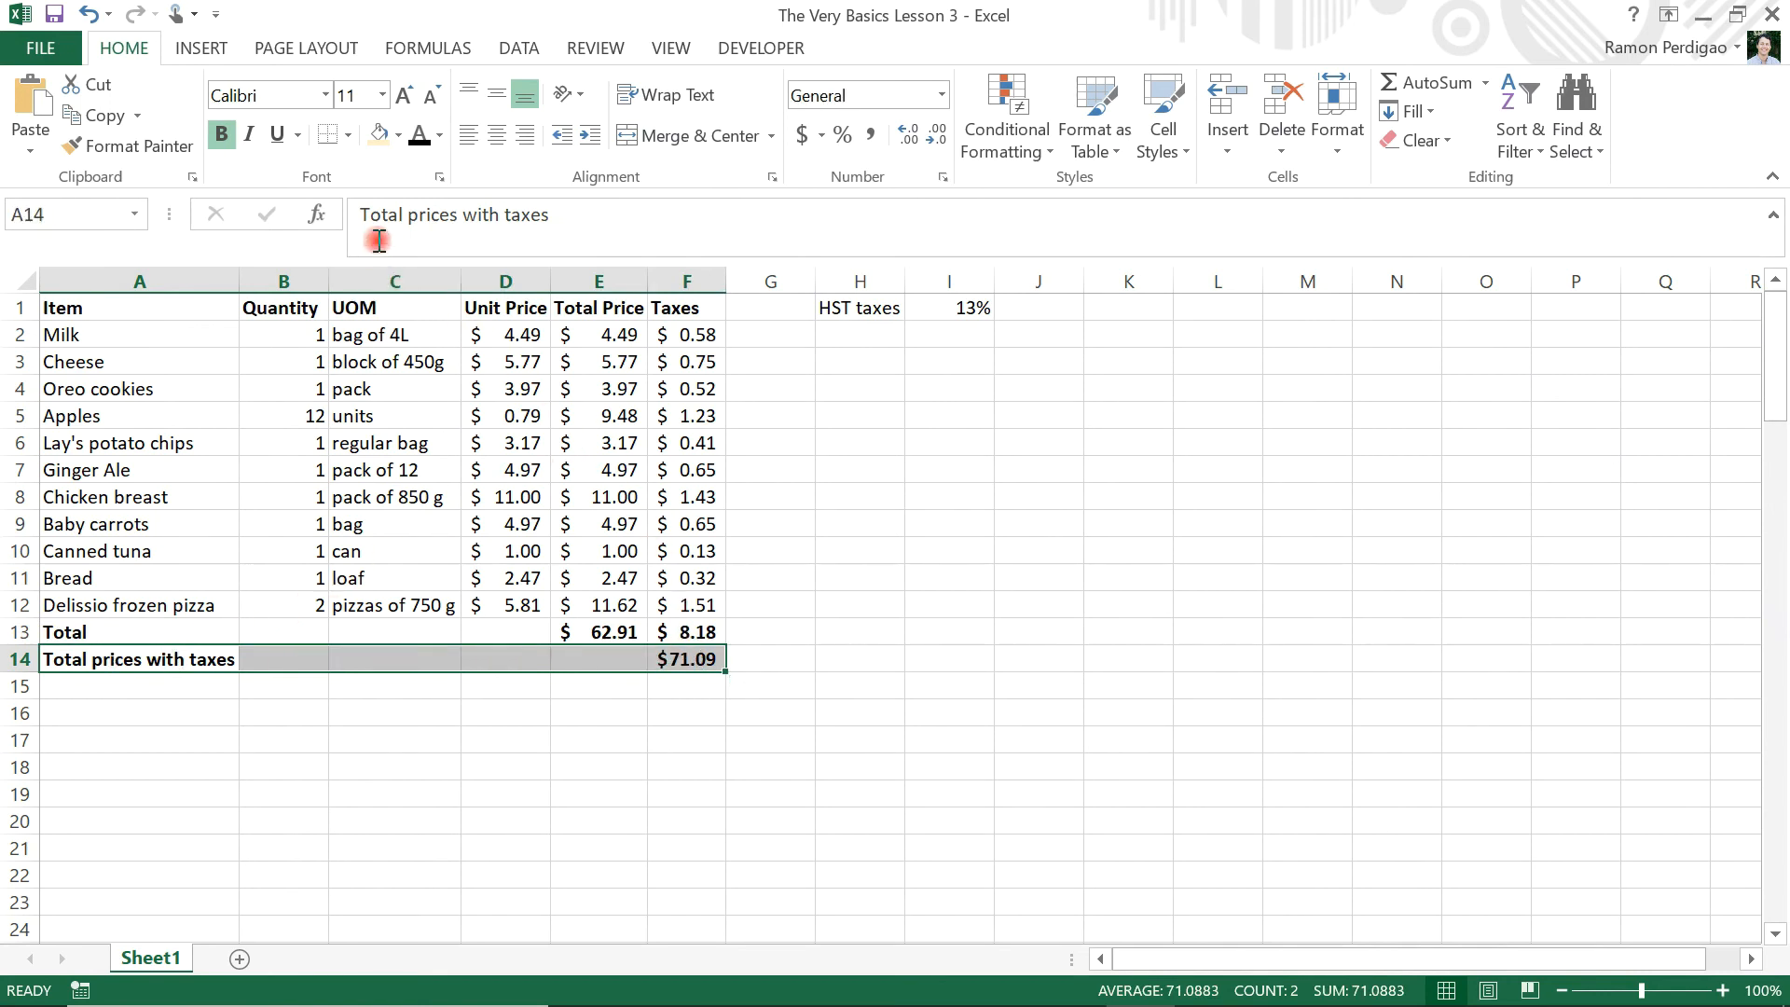
left_click(398, 136)
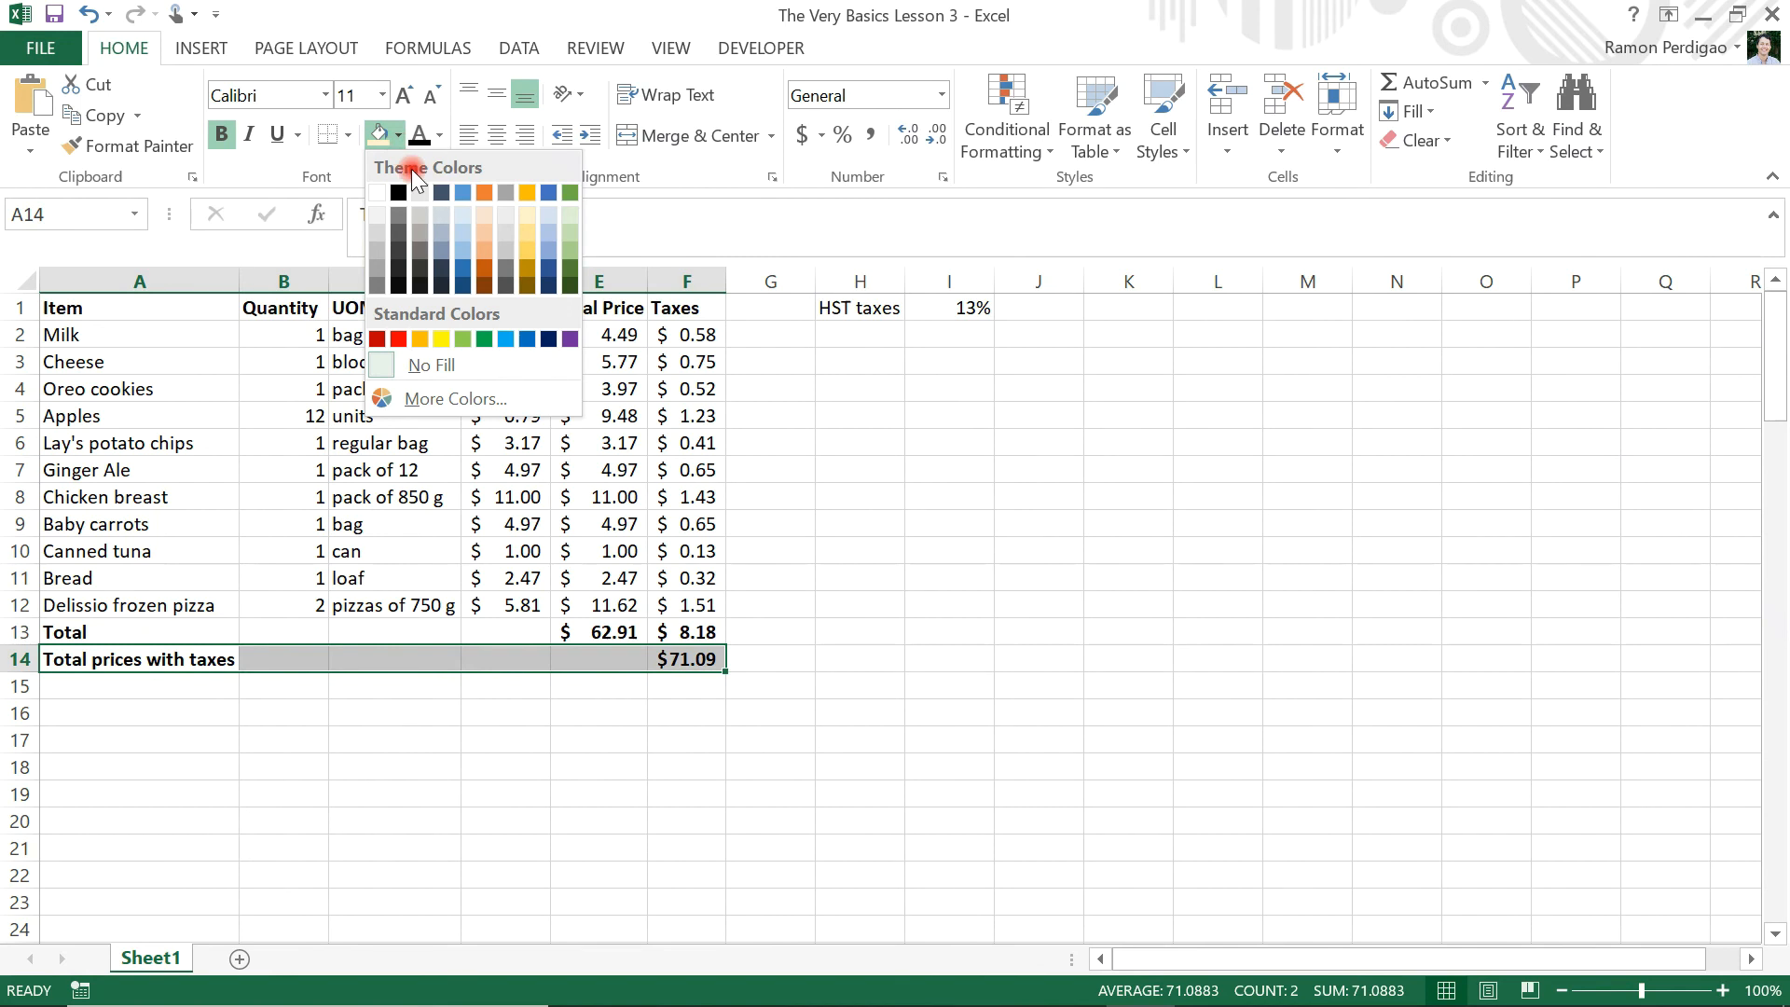
left_click(527, 215)
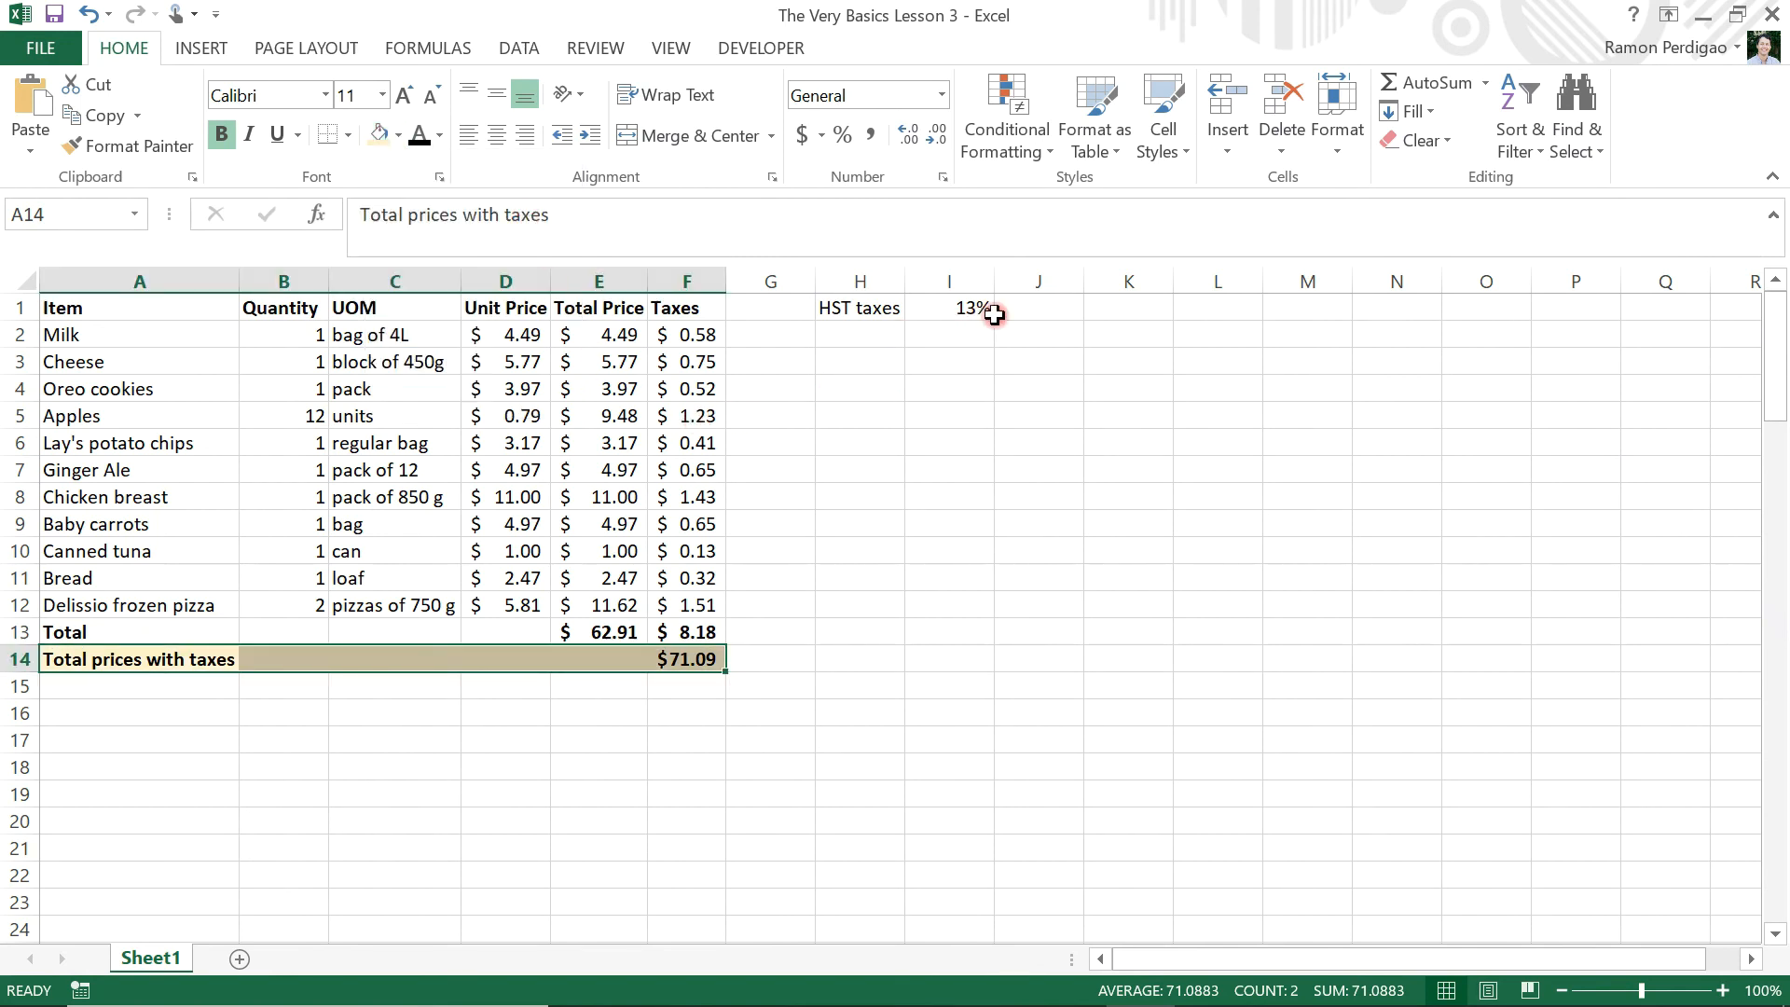
left_click(1103, 307)
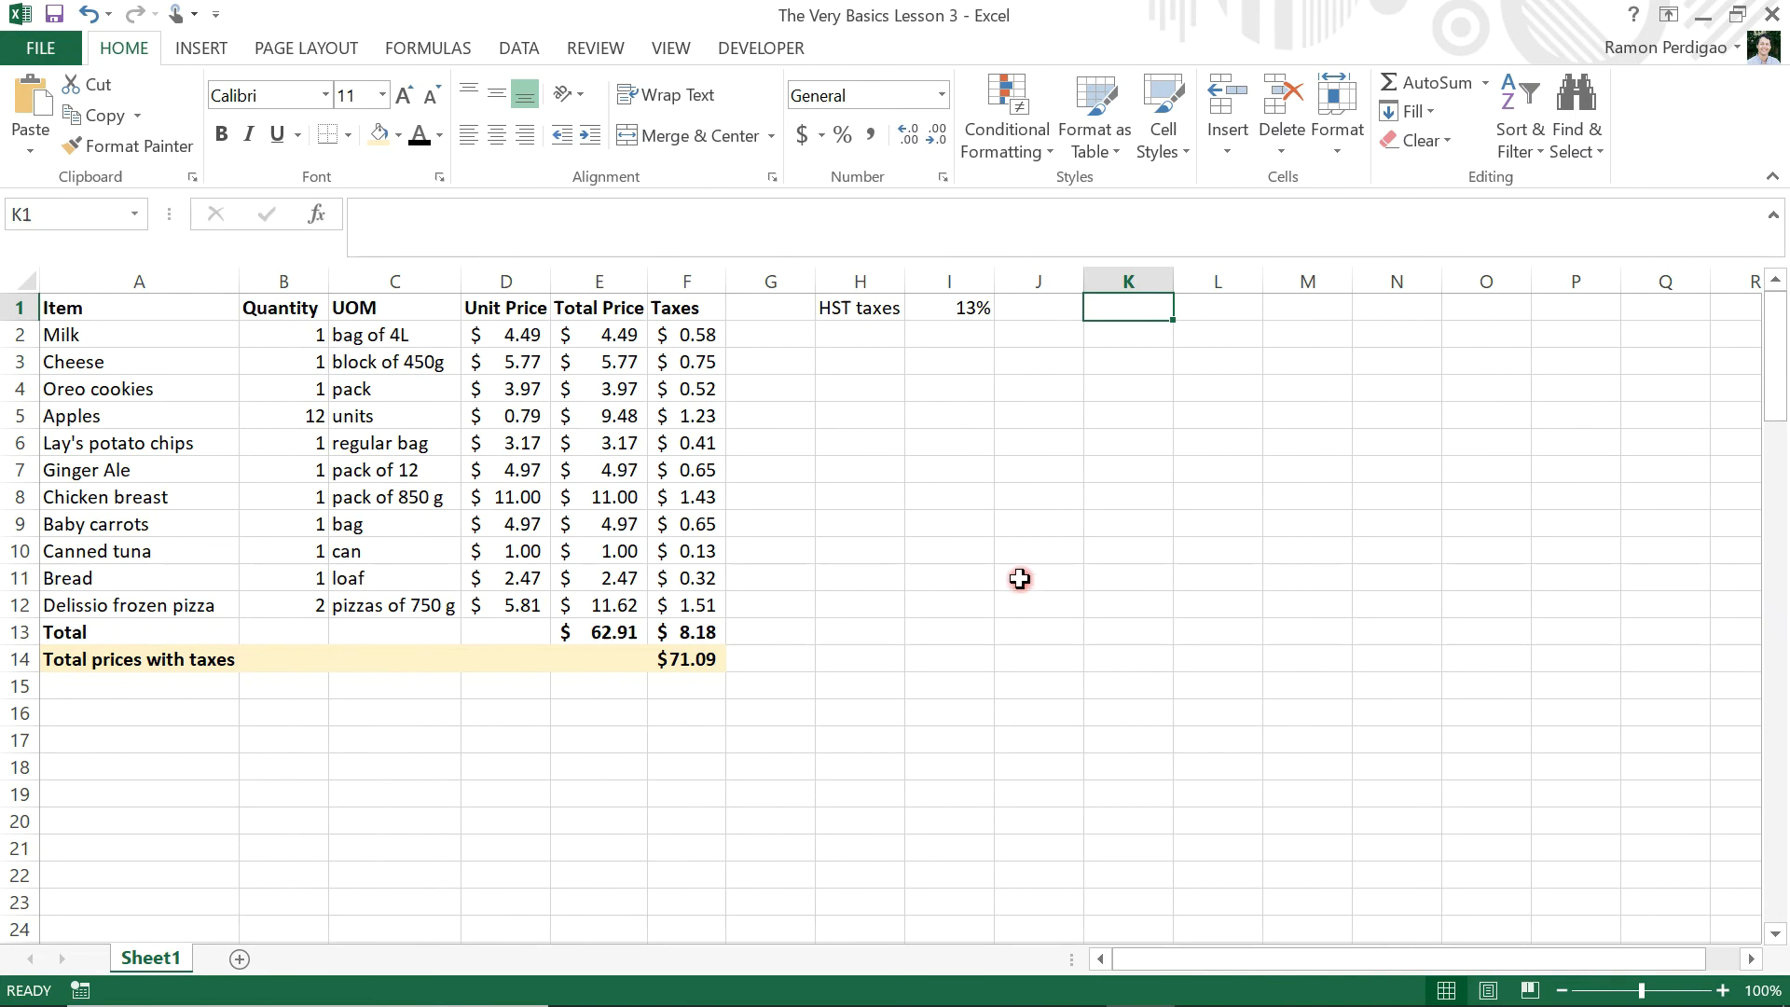
left_click(57, 18)
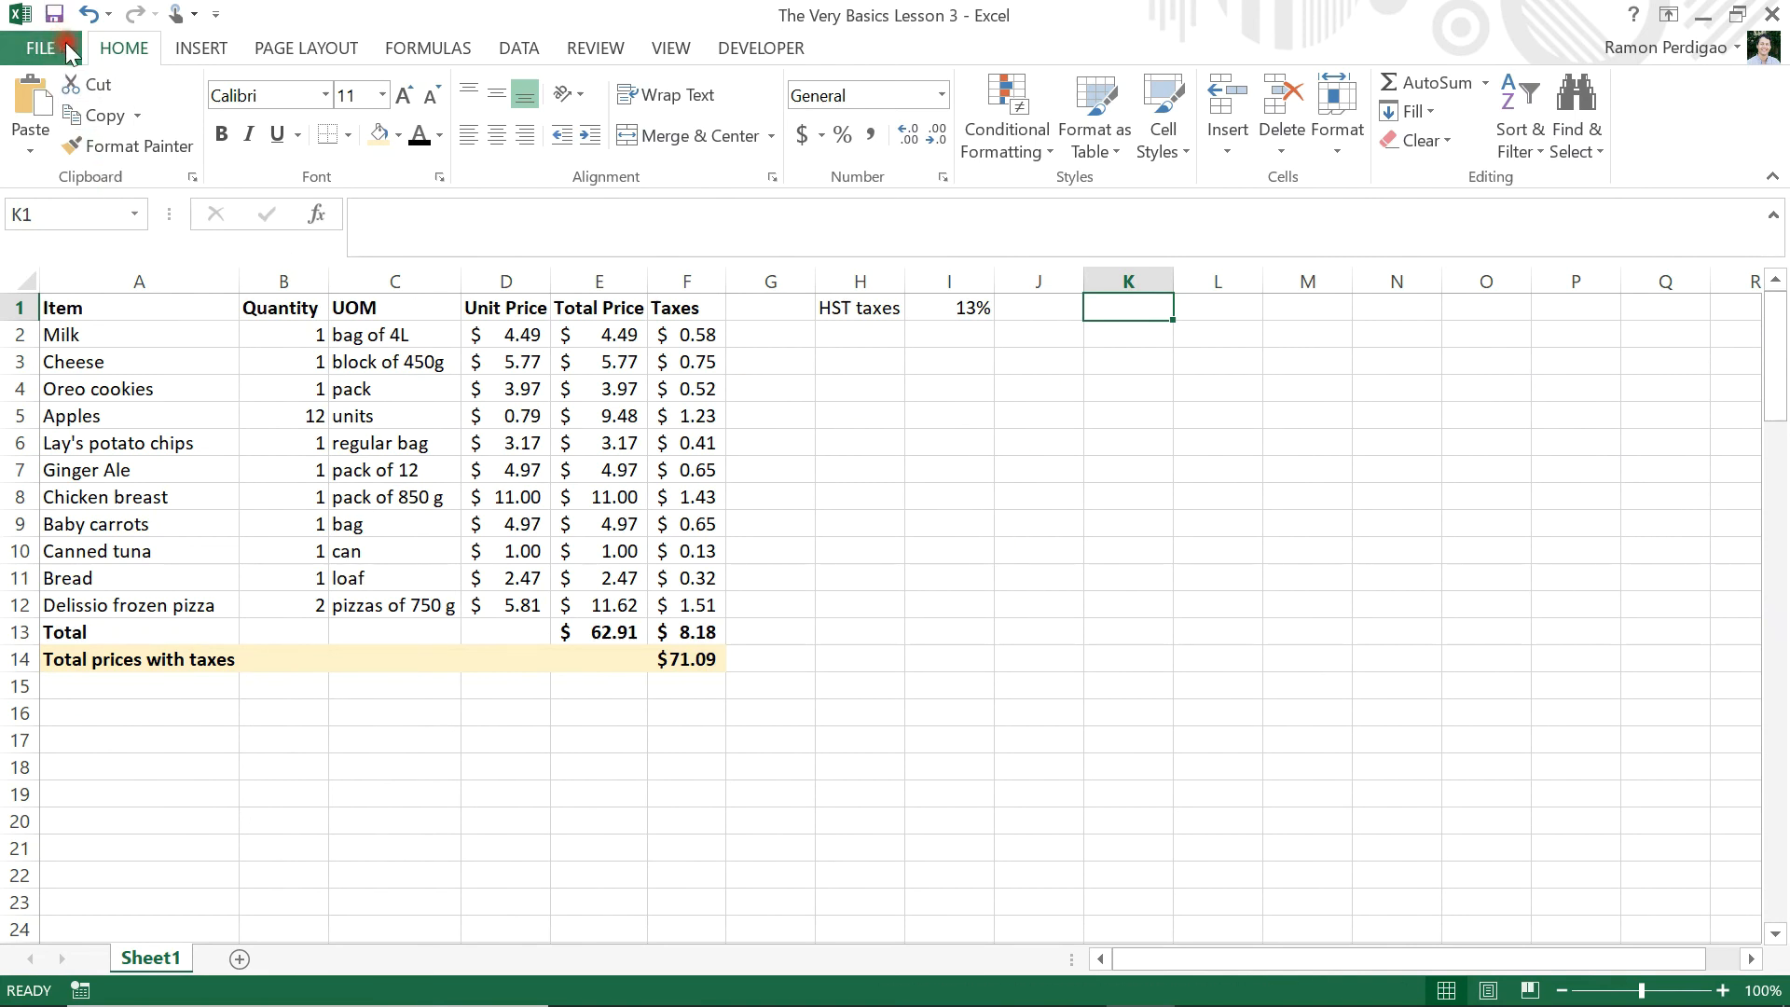
left_click(56, 17)
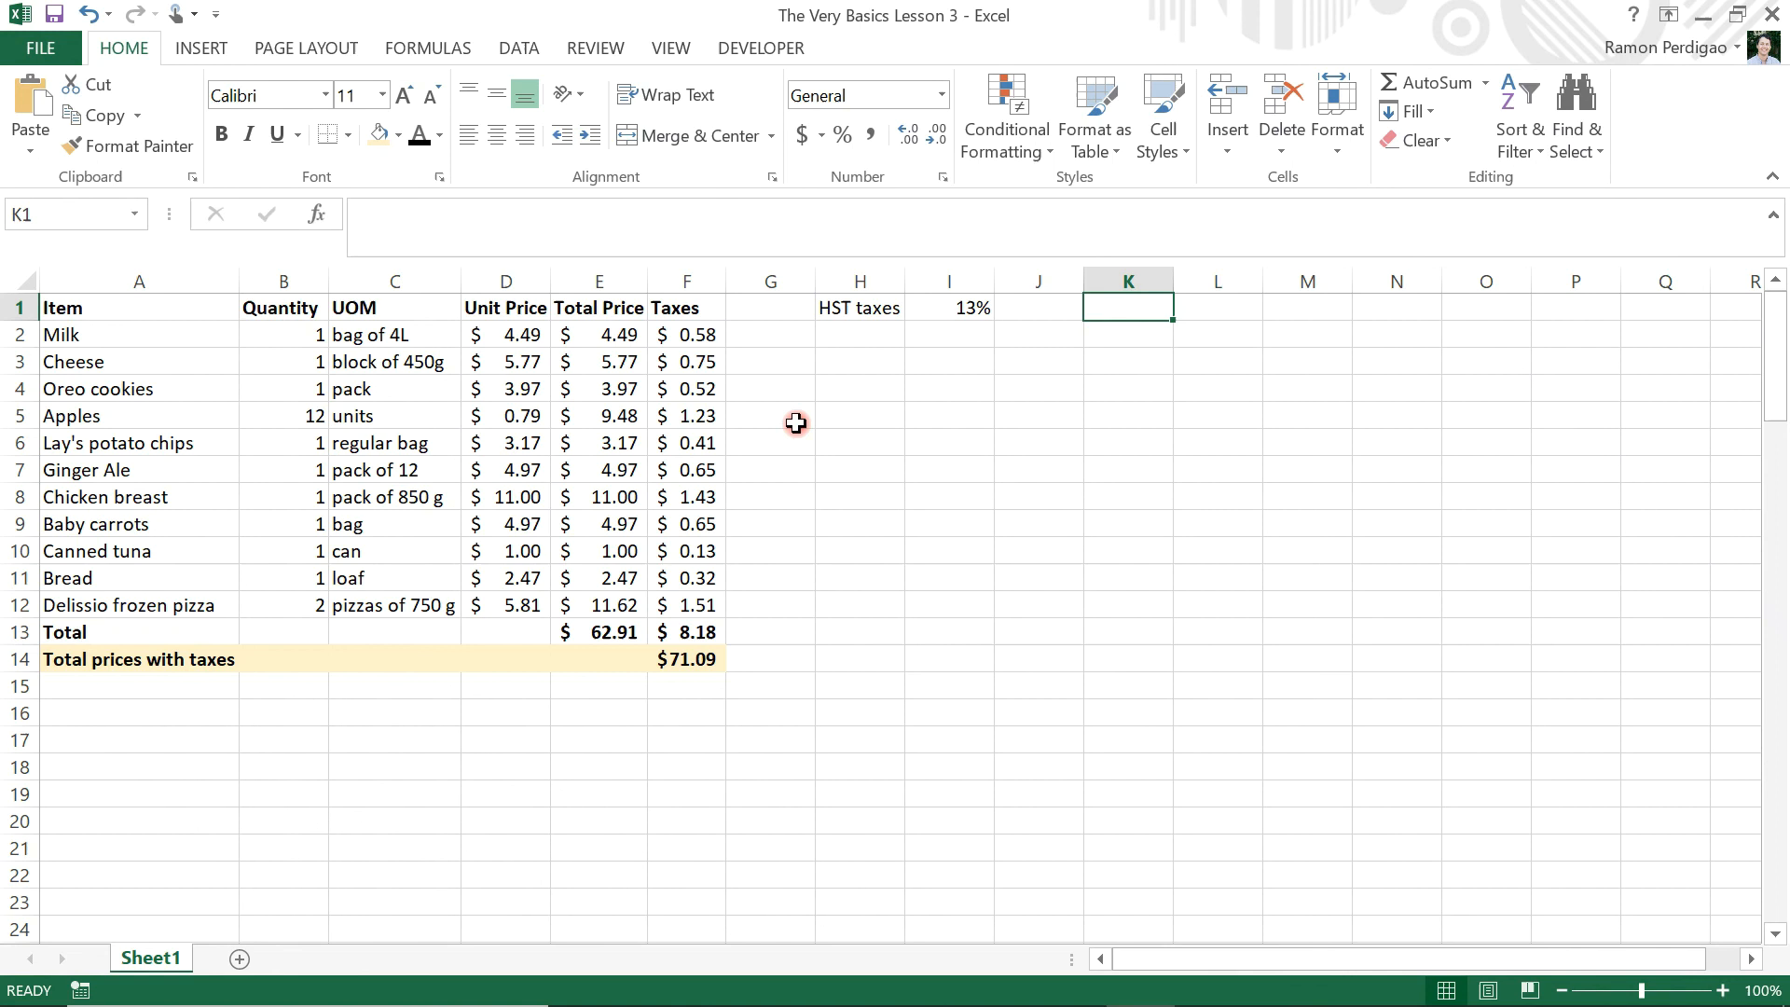
Change the HST tax rate in cell I1 to 5%
left_click(951, 308)
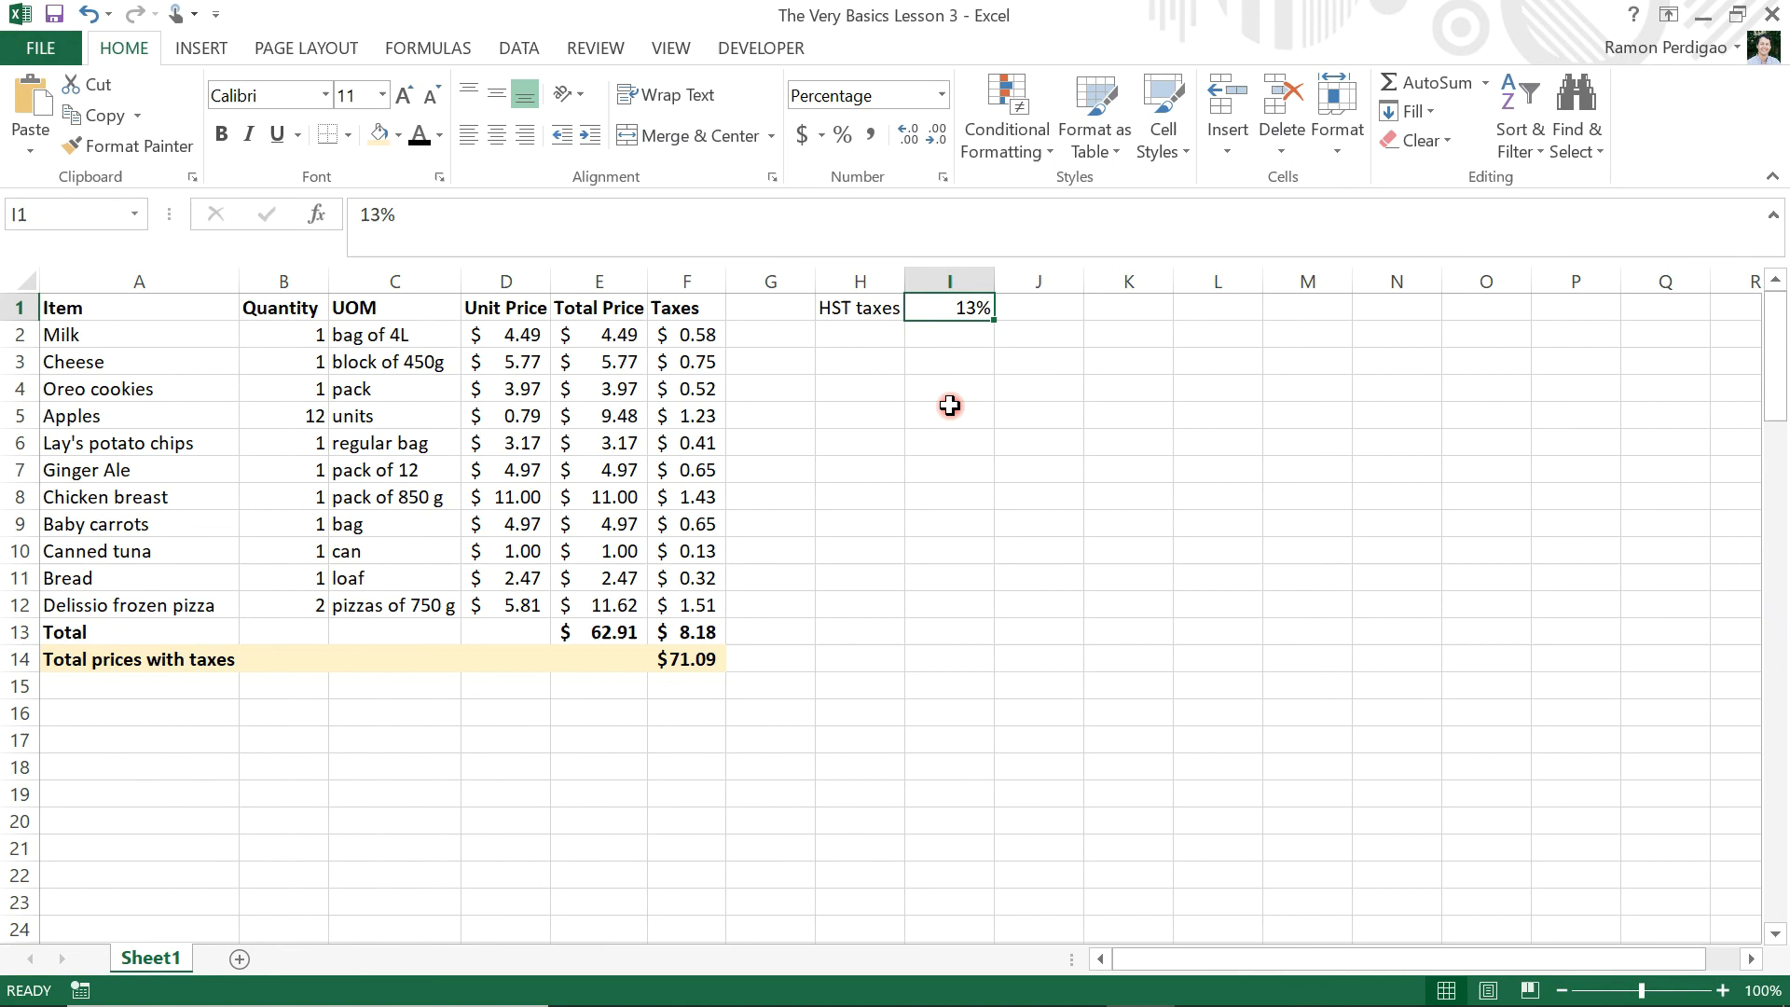
type("5")
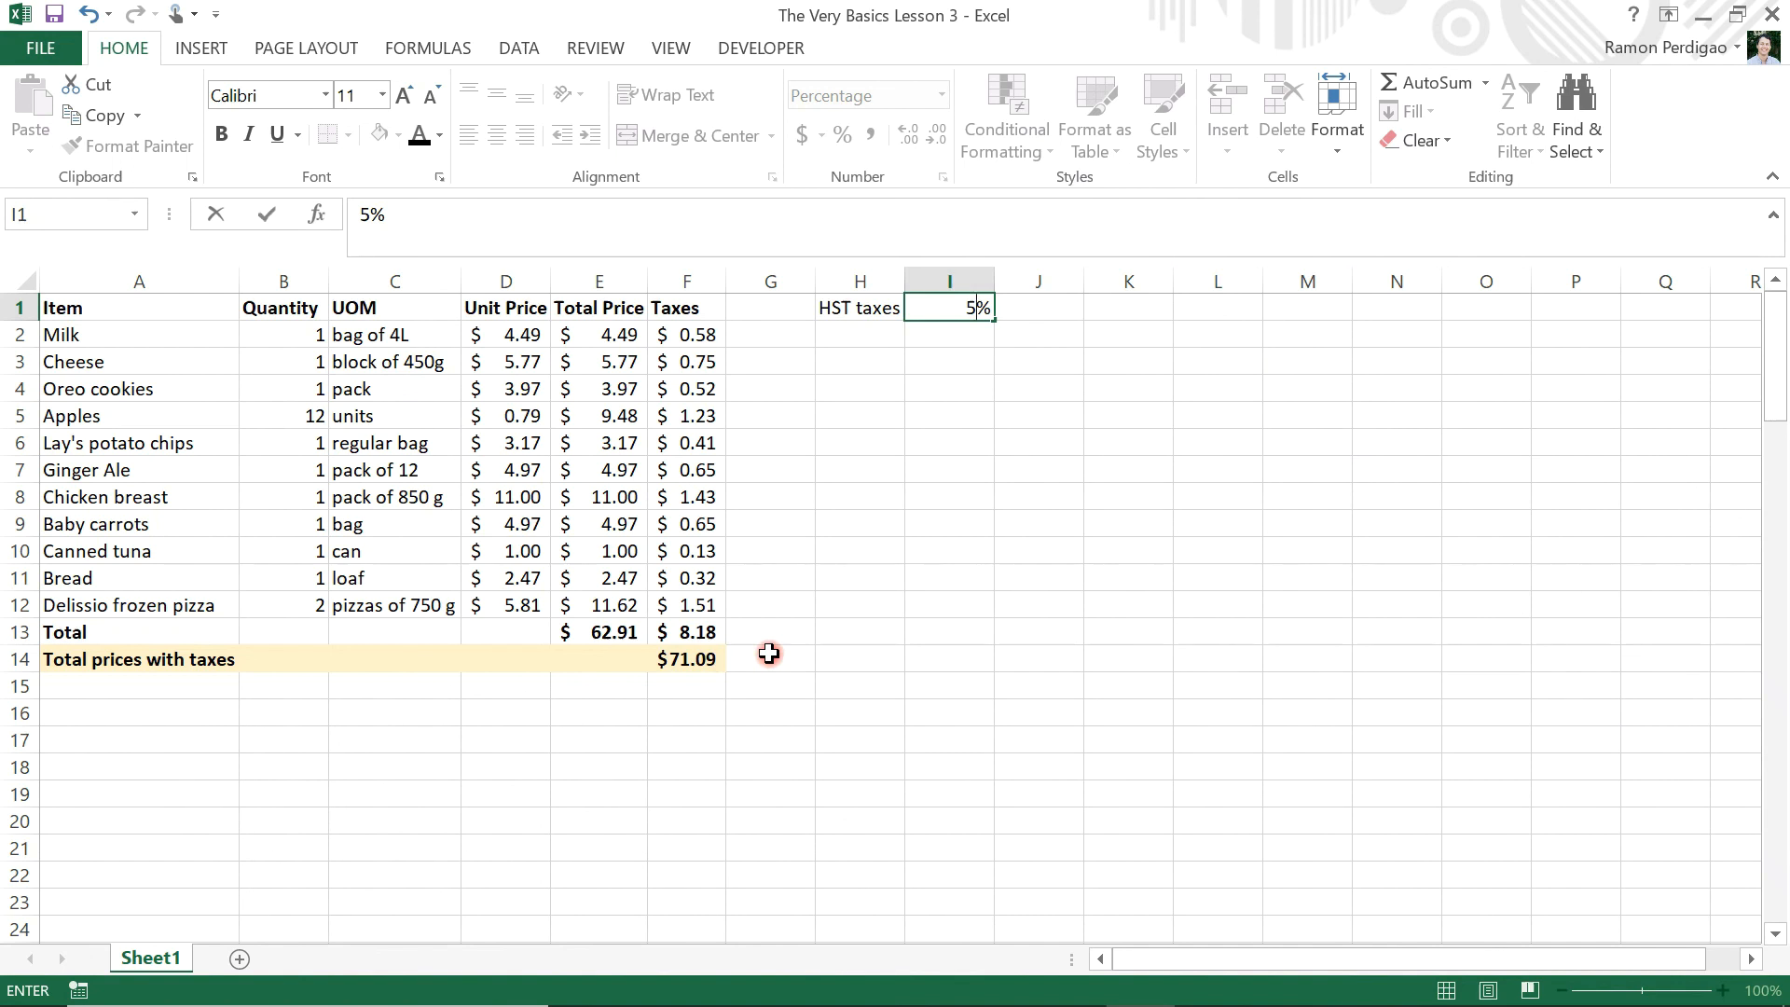
key("Return")
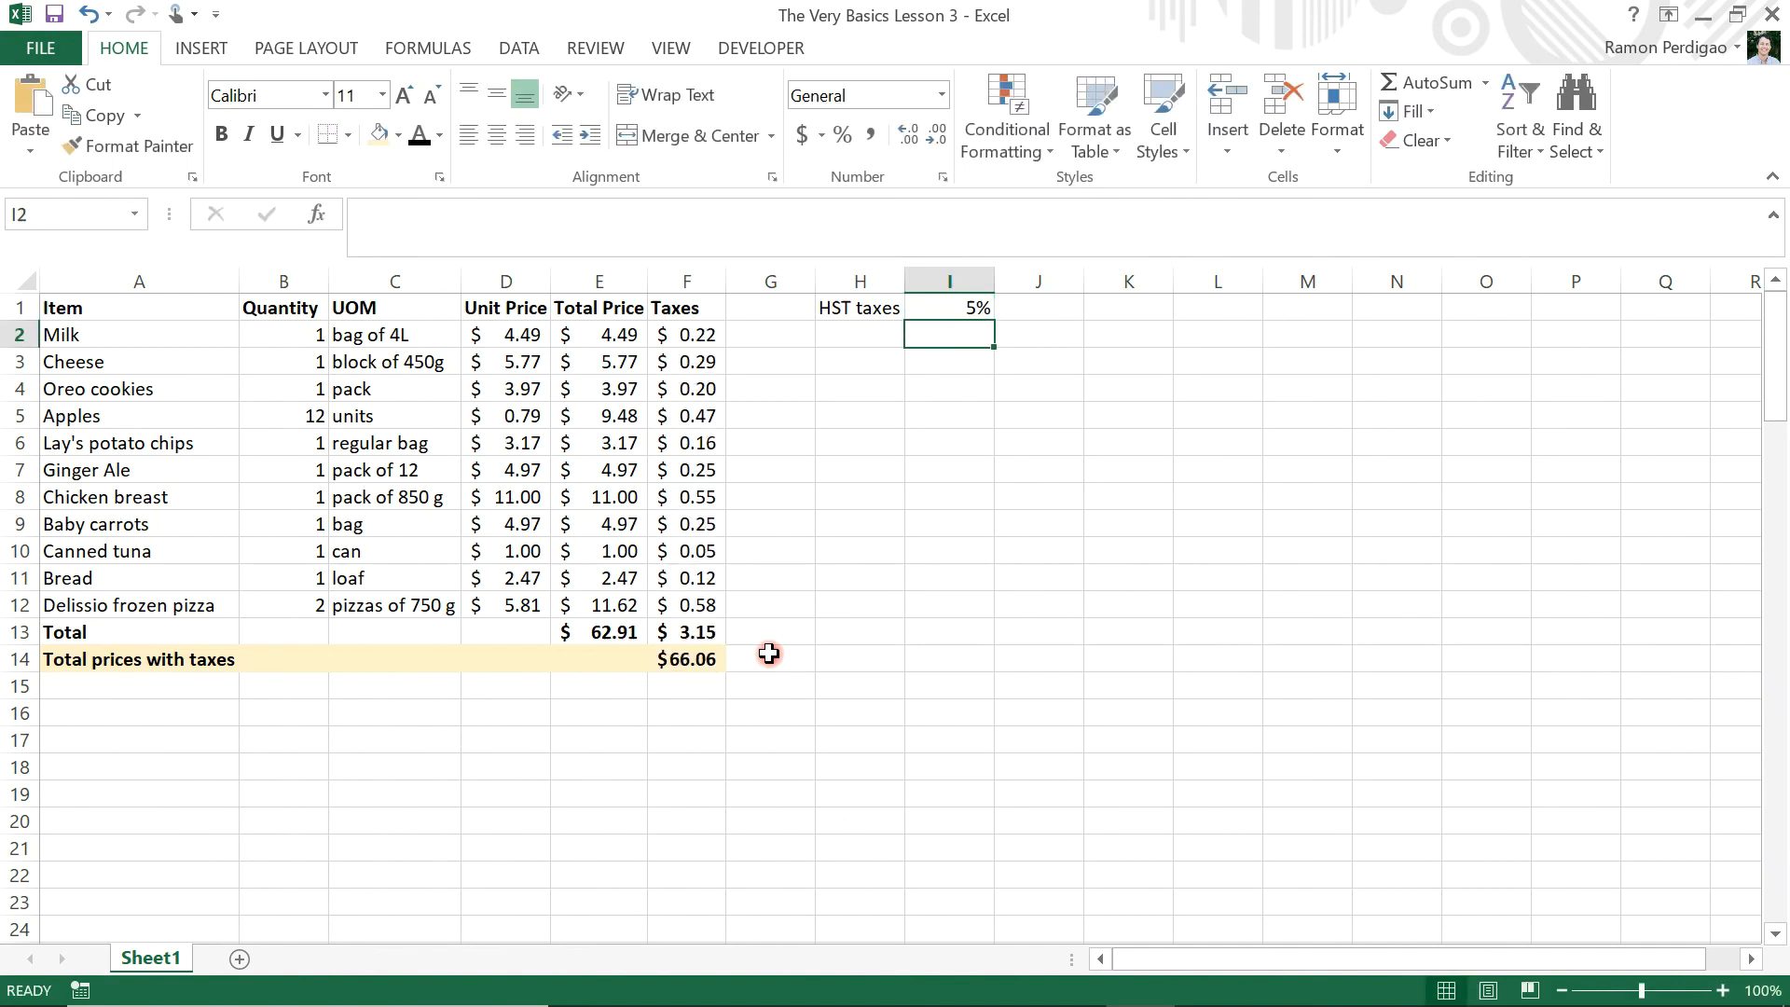
left_click(1130, 310)
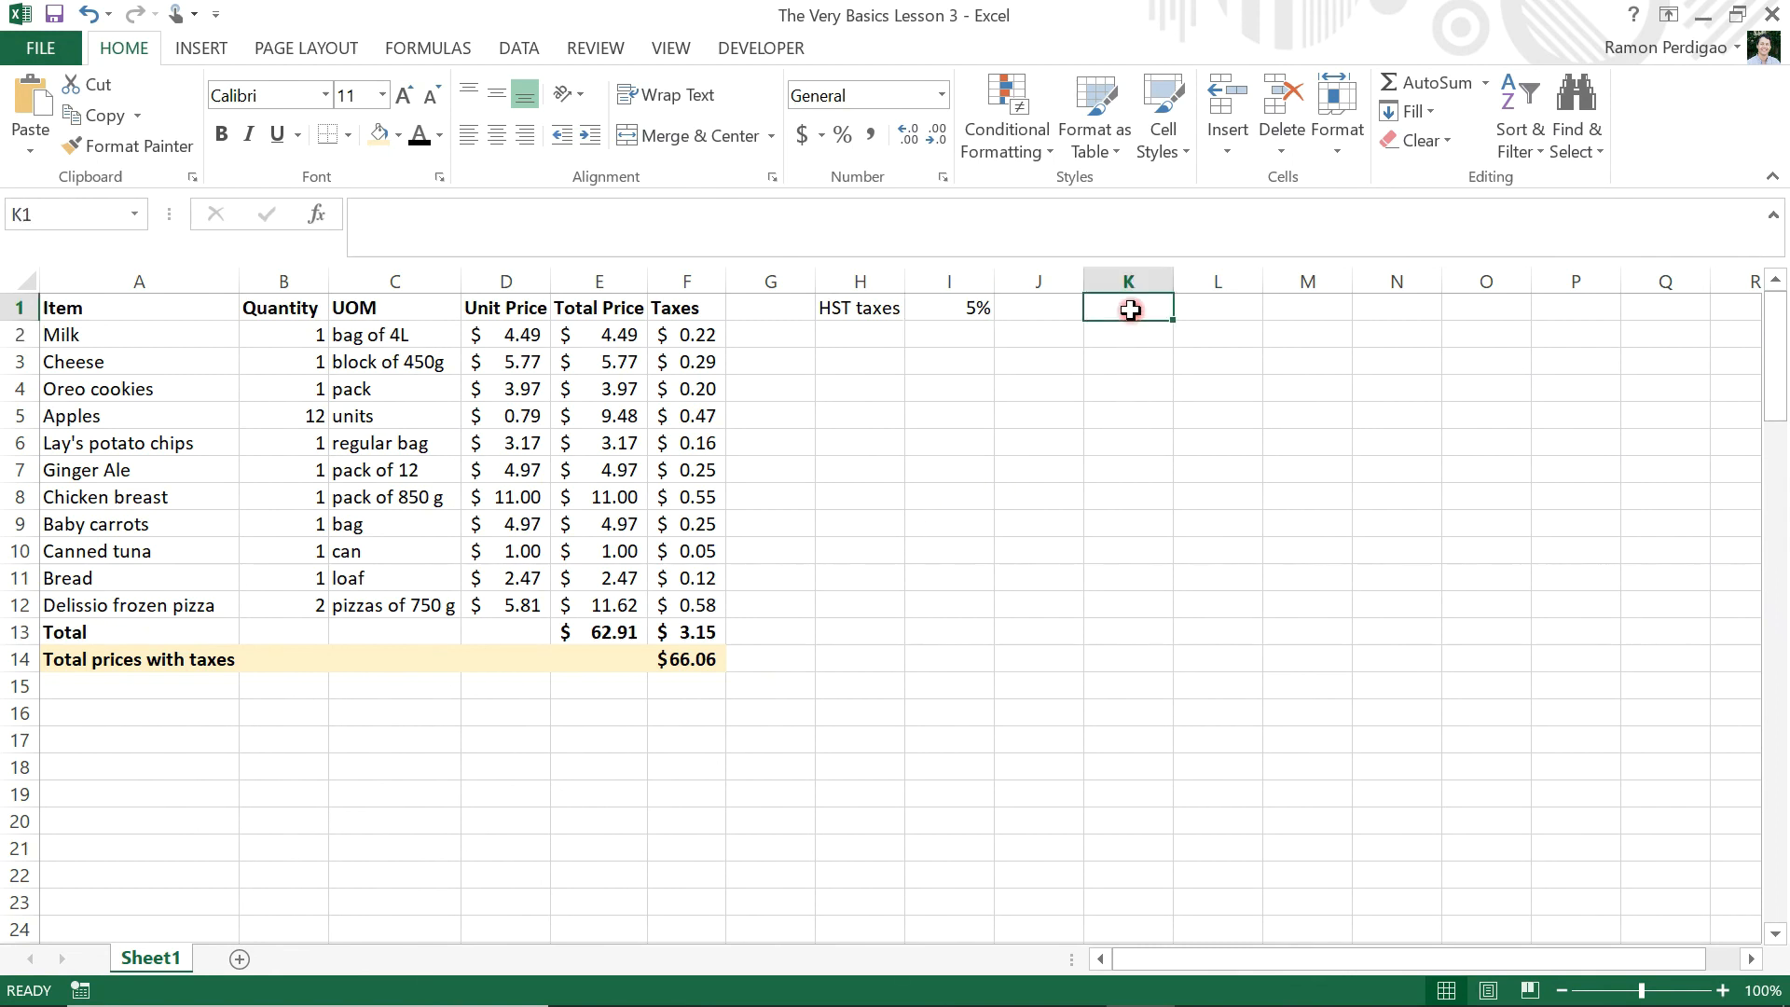